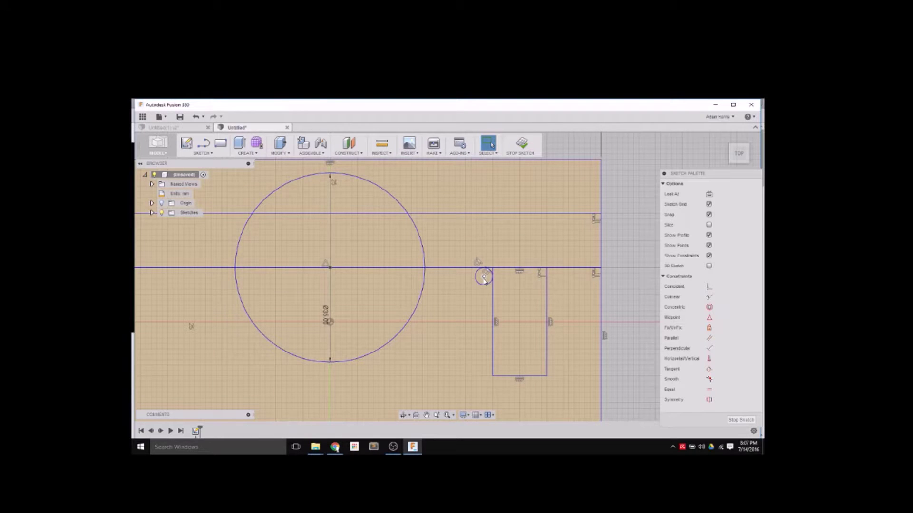
Draw a 3.2 mm two-point circle at the slot's lower-left corner.
left_click(484, 281)
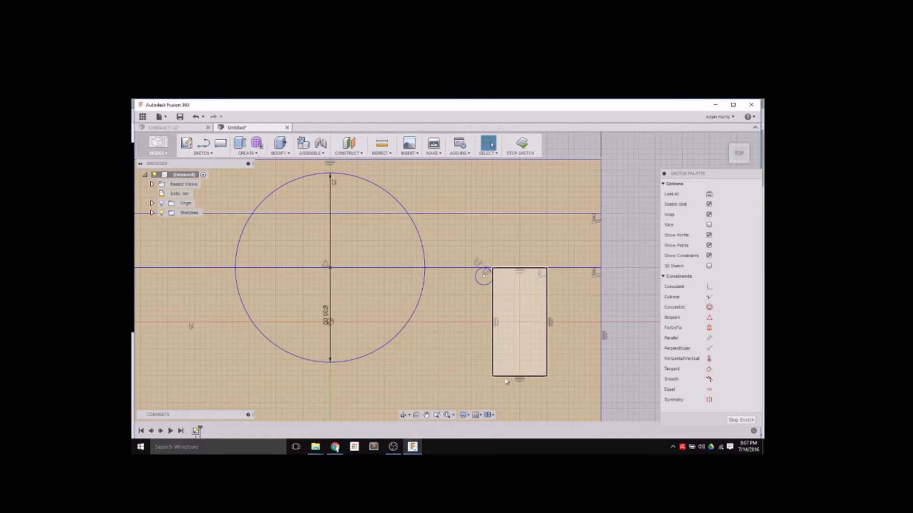
left_click(199, 153)
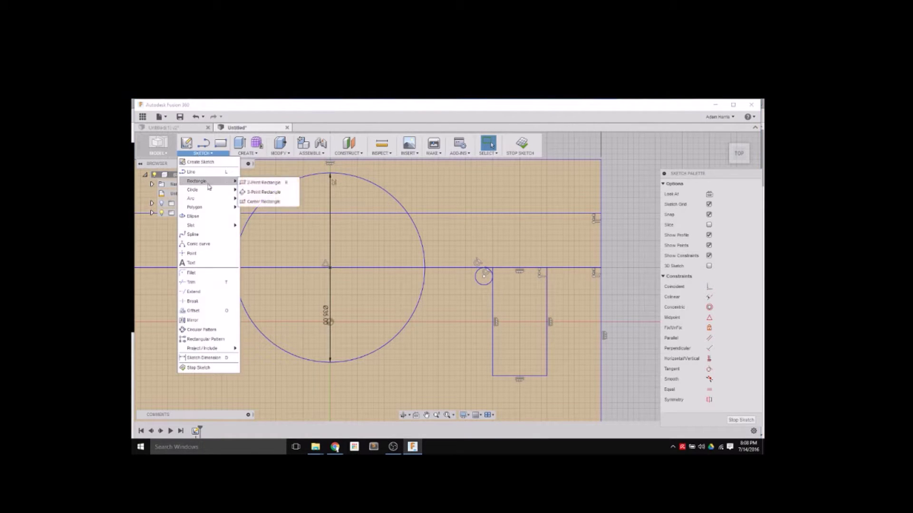
mouse_move(209, 191)
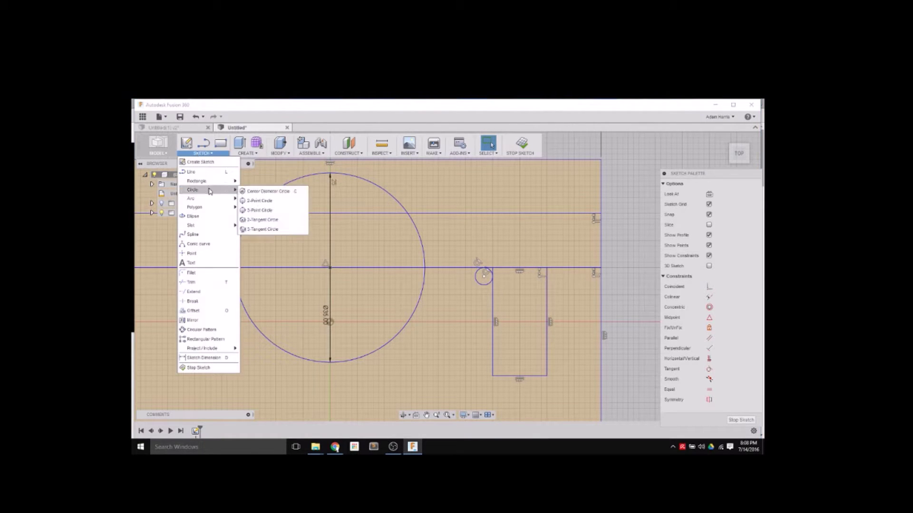
left_click(254, 201)
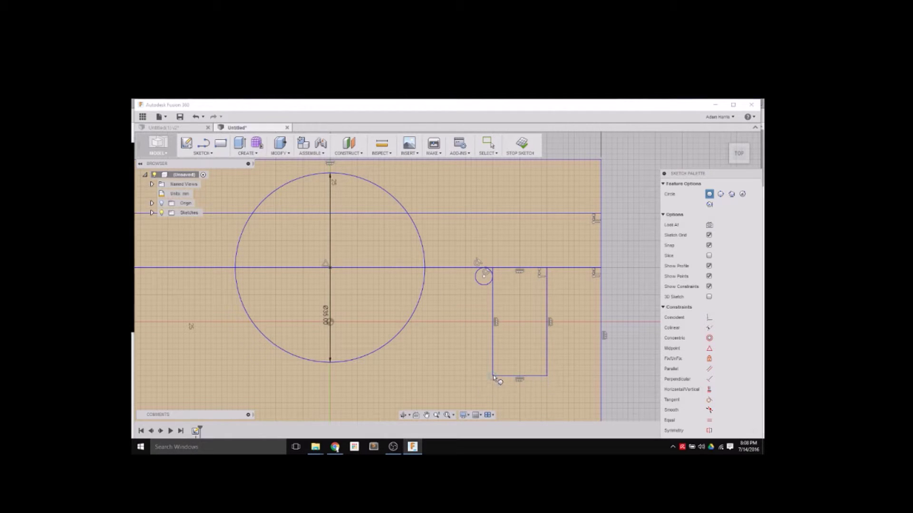
left_click(493, 377)
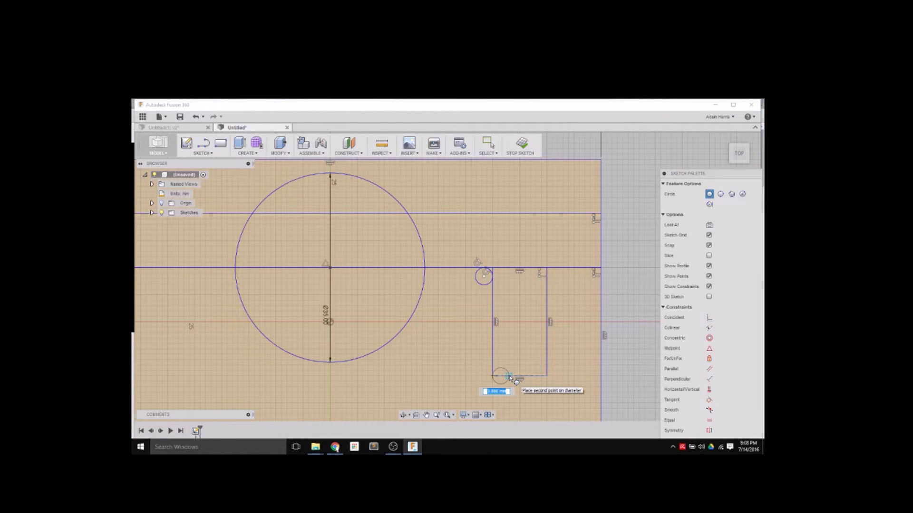
type("3")
key("Return")
key("Escape")
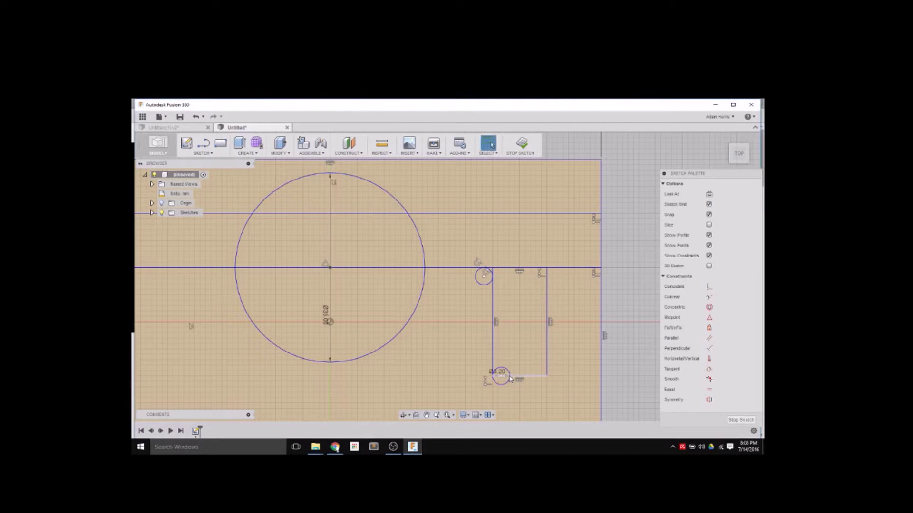
Draw a second two-point corner circle at the slot's lower-right corner.
left_click(202, 153)
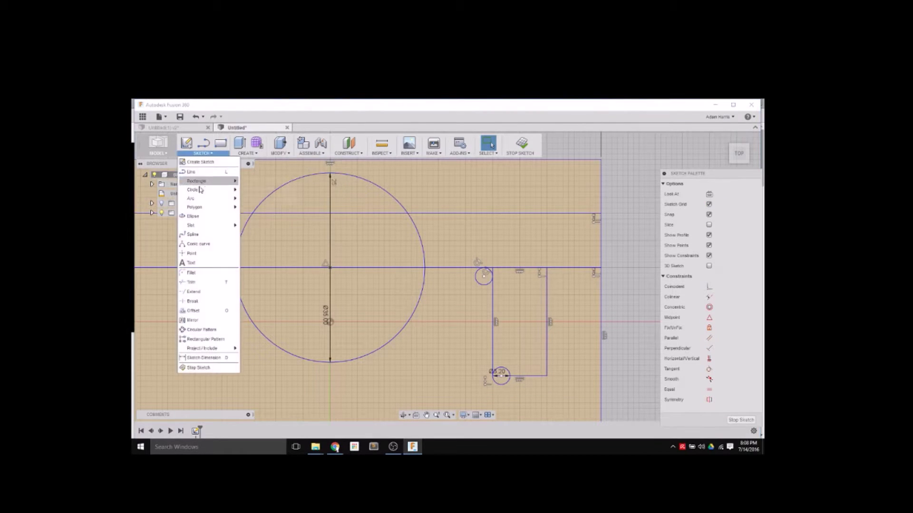
mouse_move(201, 190)
left_click(255, 201)
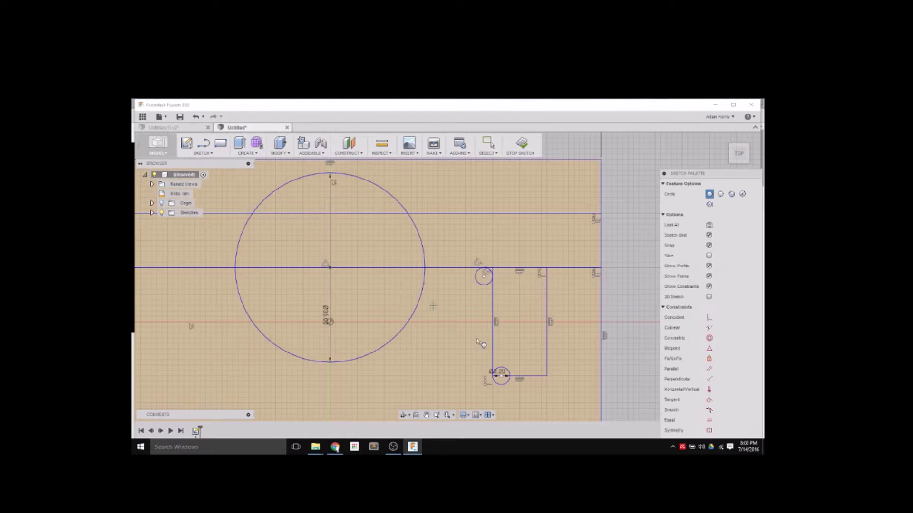
left_click(545, 376)
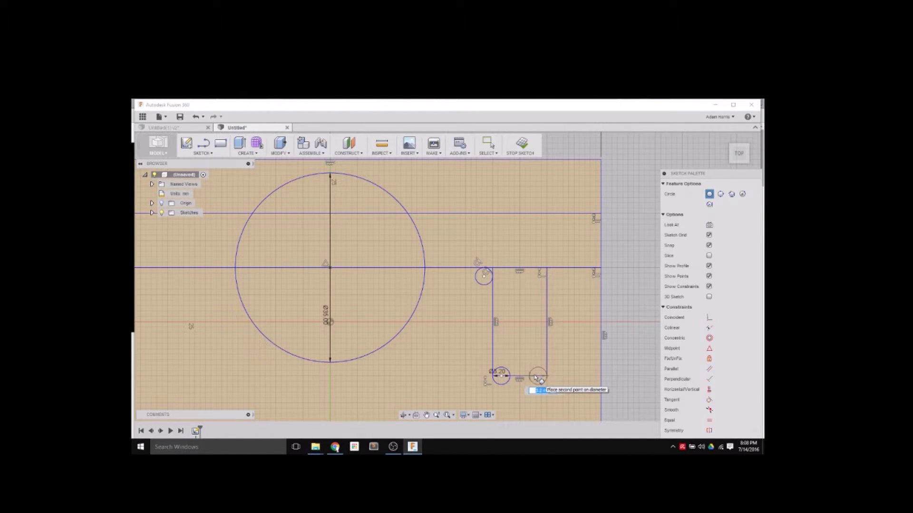
left_click(536, 376)
key("Escape")
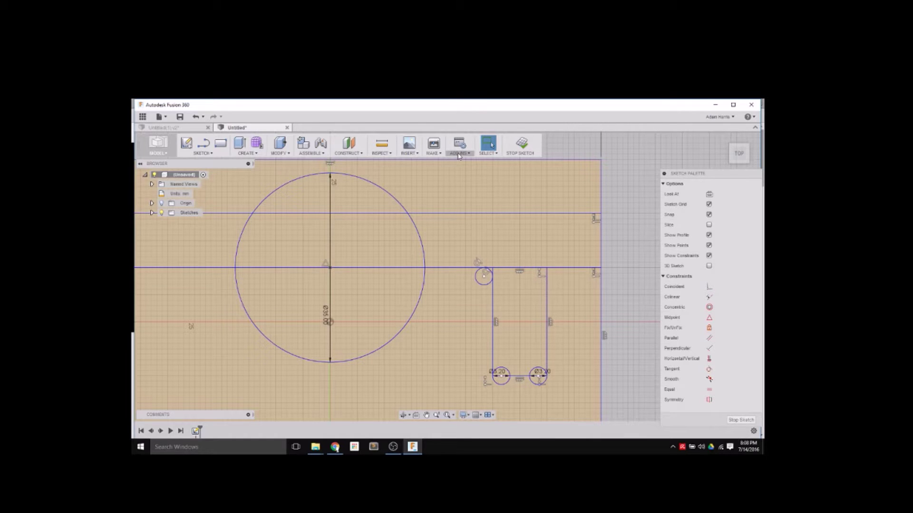
scroll(561, 252, "down", 2)
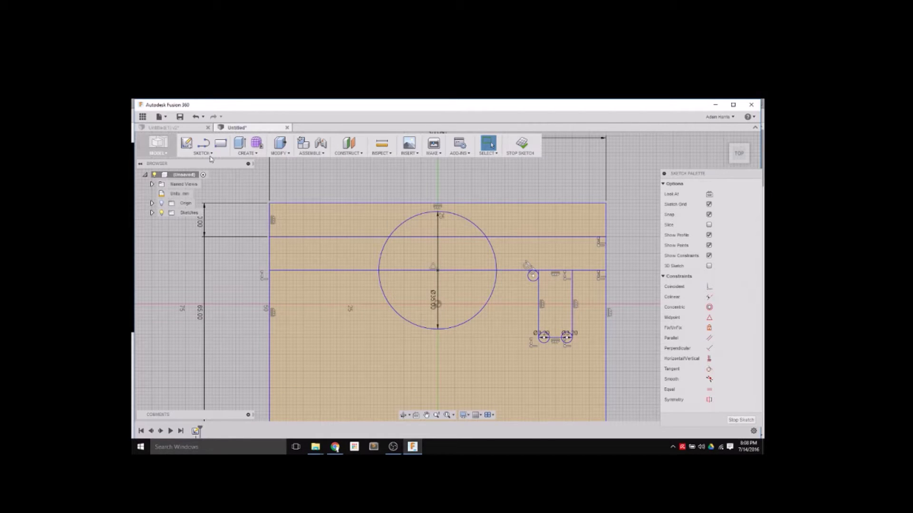
left_click(180, 128)
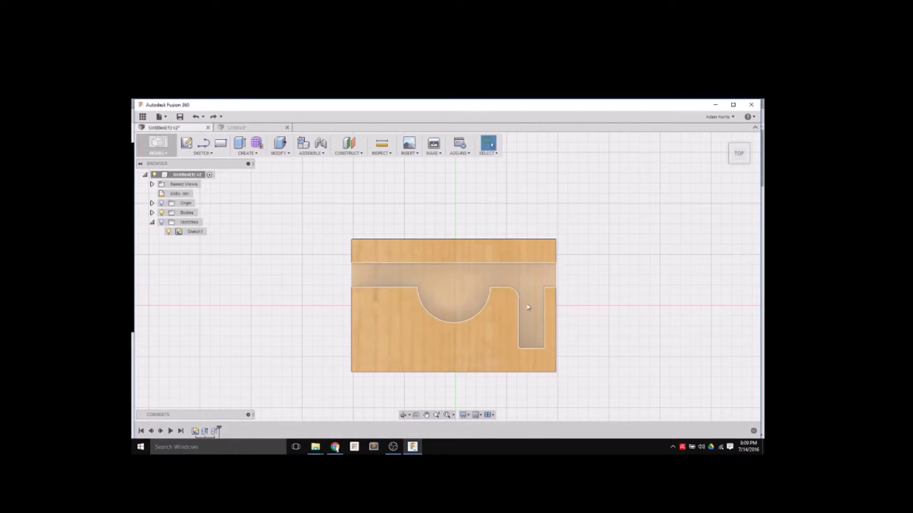
left_click(233, 129)
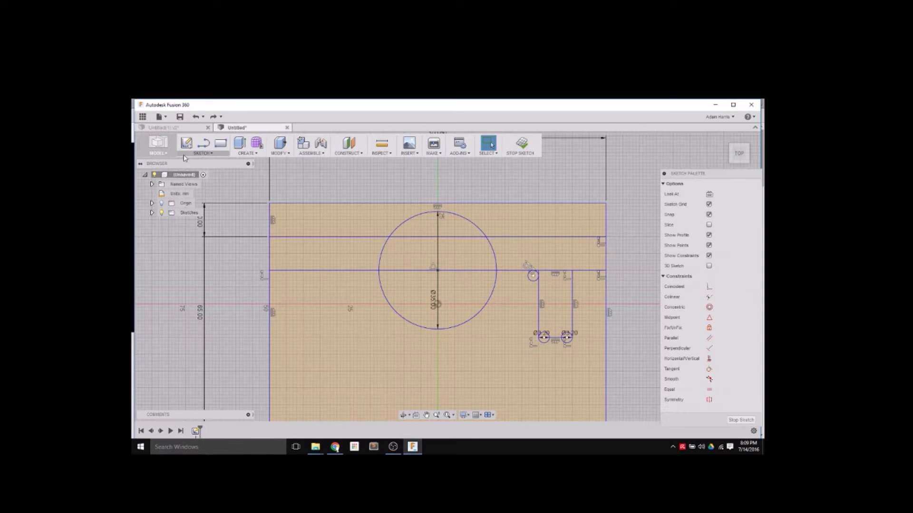
left_click(202, 153)
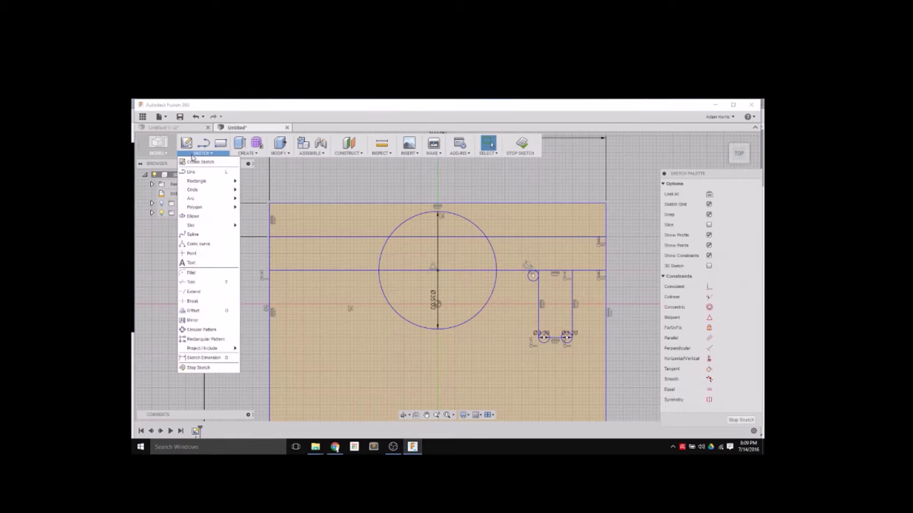
Trim the line segments and the left and upper-left arcs inside the large circle.
left_click(223, 284)
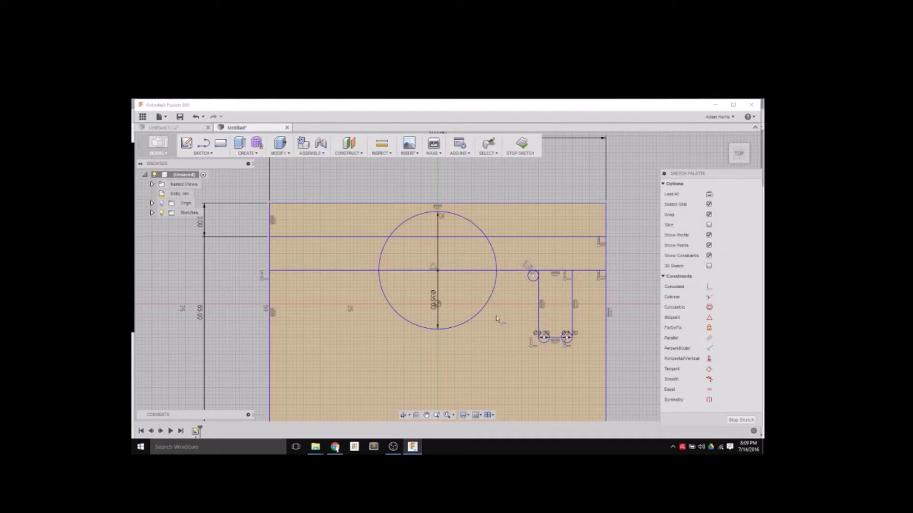
left_click(420, 271)
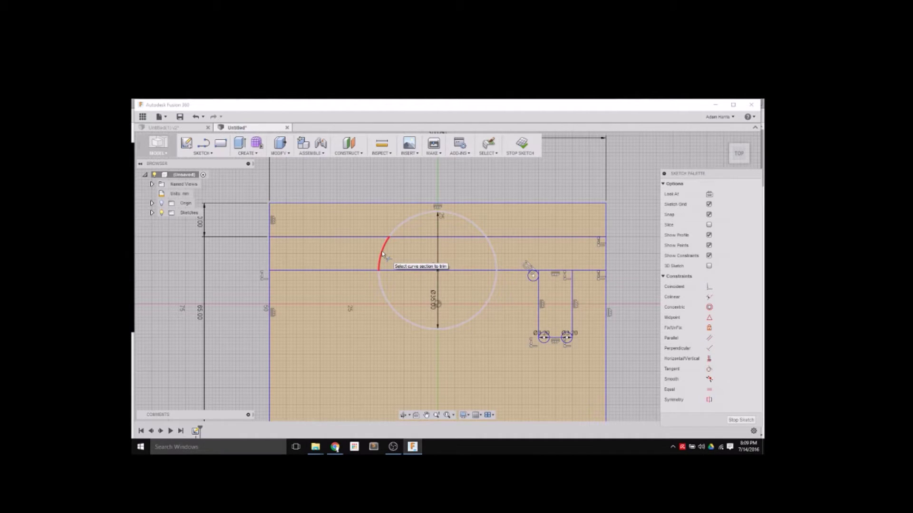
left_click(382, 254)
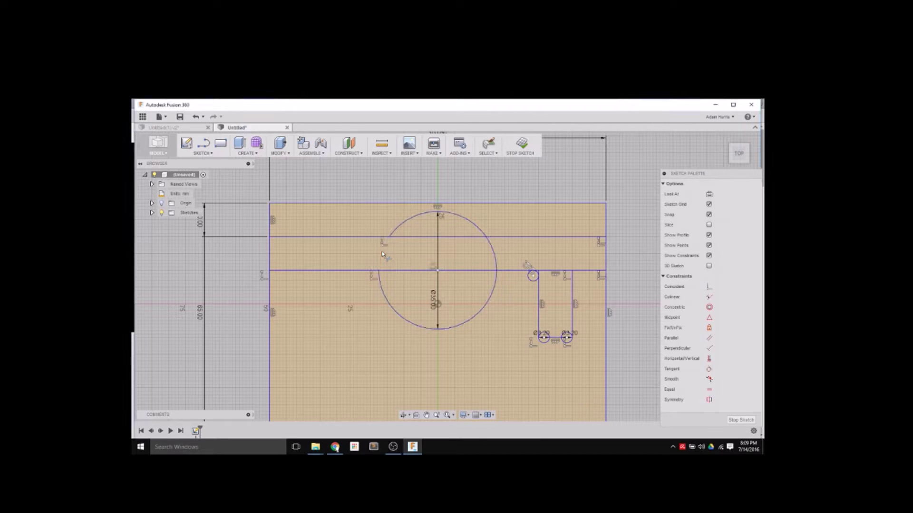
left_click(401, 229)
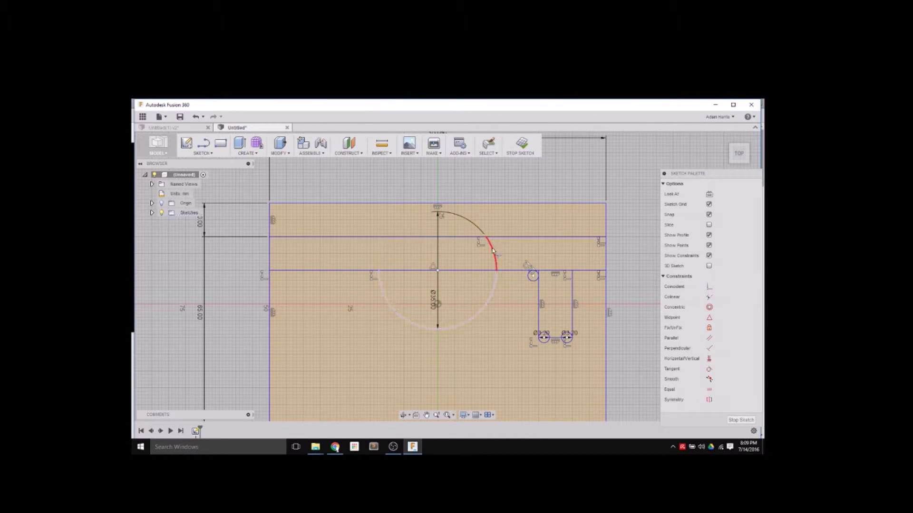
left_click(449, 270)
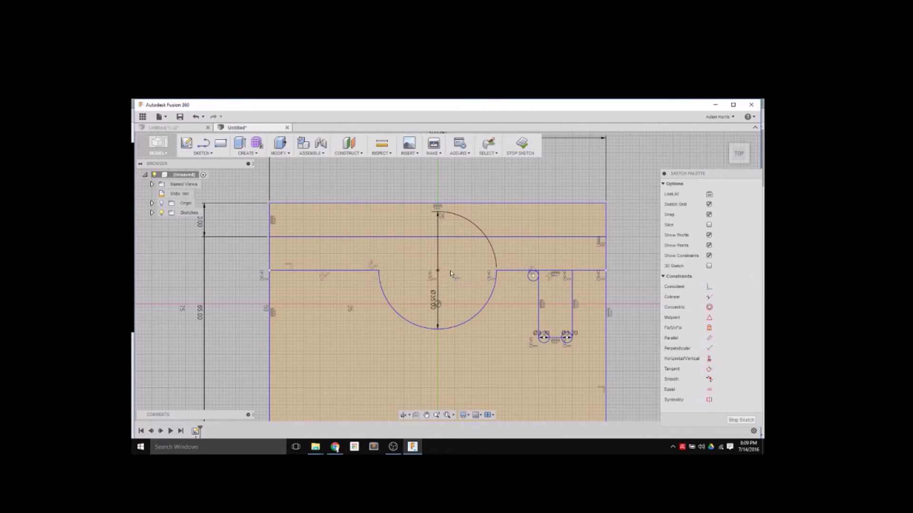
Trim one small circle to a corner fillet and remove the short leftover segments beside it.
scroll(535, 278, "up", 8)
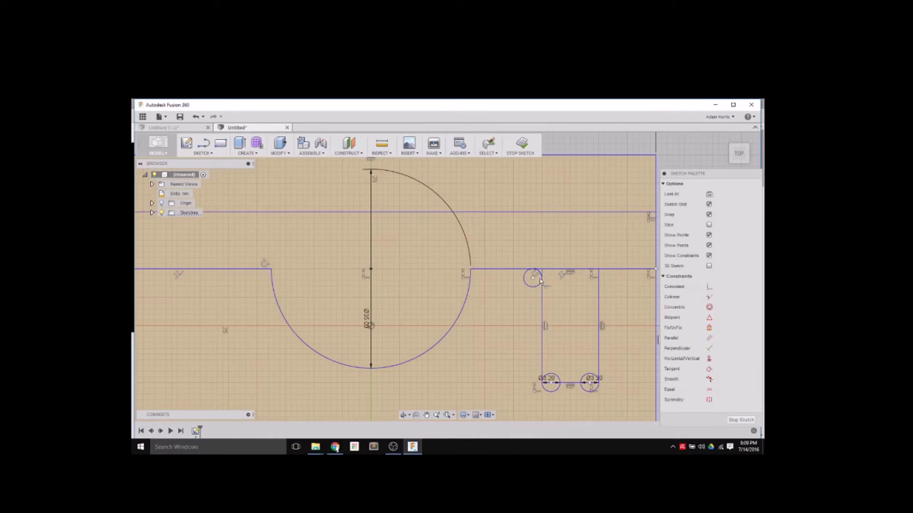
scroll(535, 279, "up", 3)
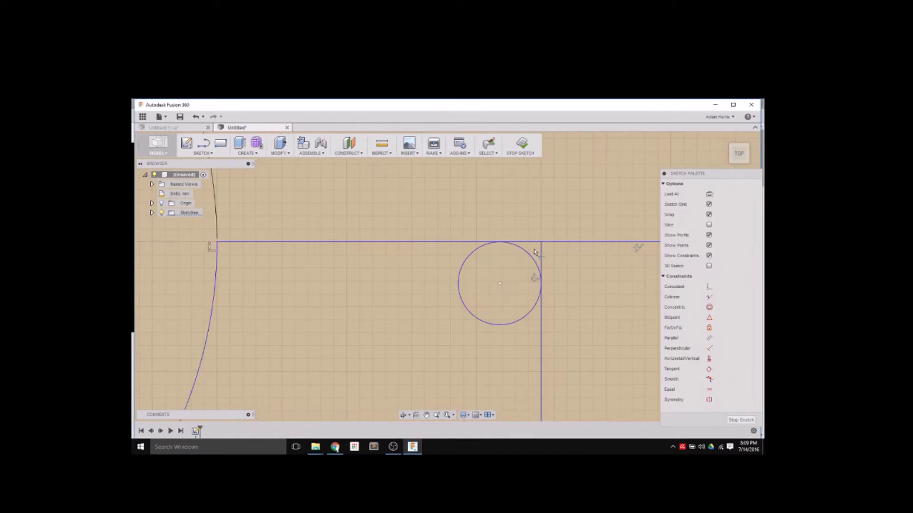
left_click(485, 248)
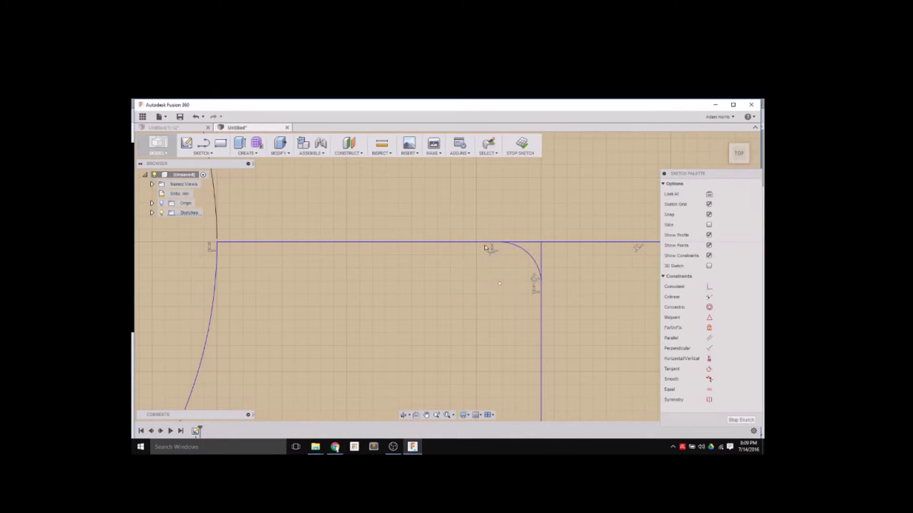
left_click(533, 242)
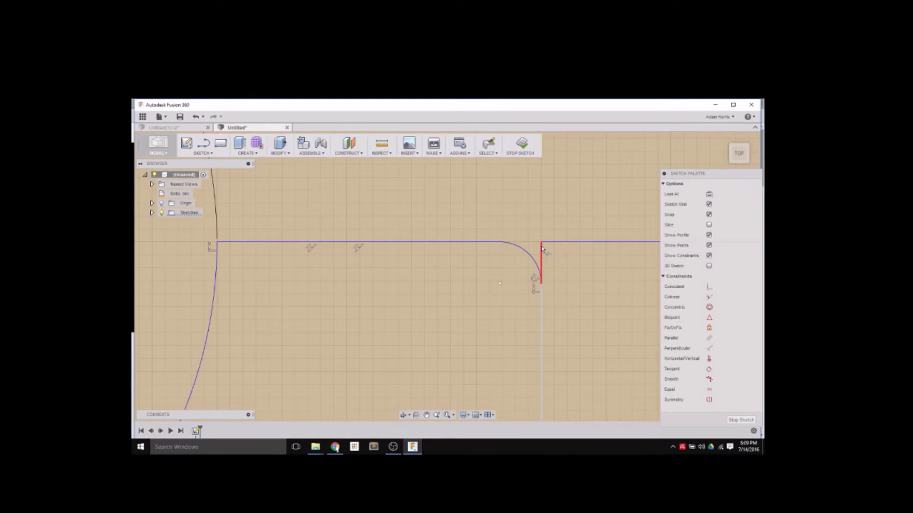
left_click(542, 249)
left_click(549, 244)
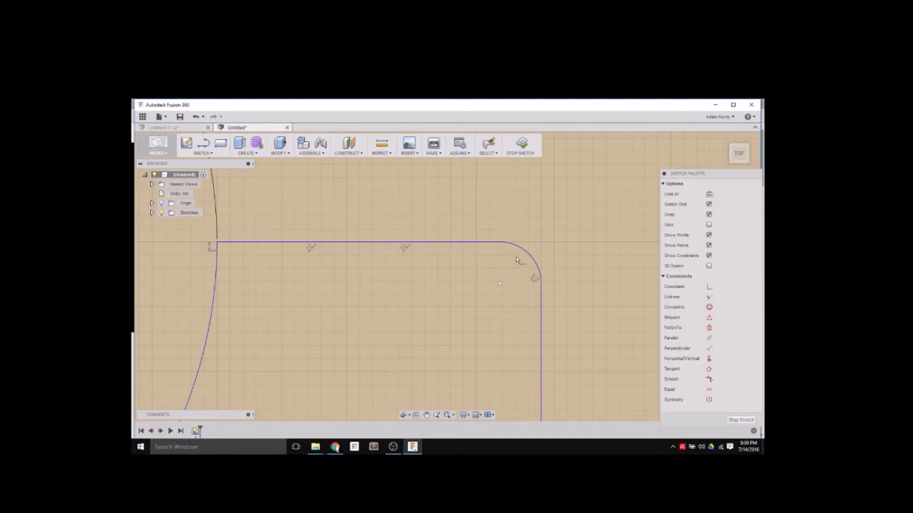
scroll(427, 278, "down", 6)
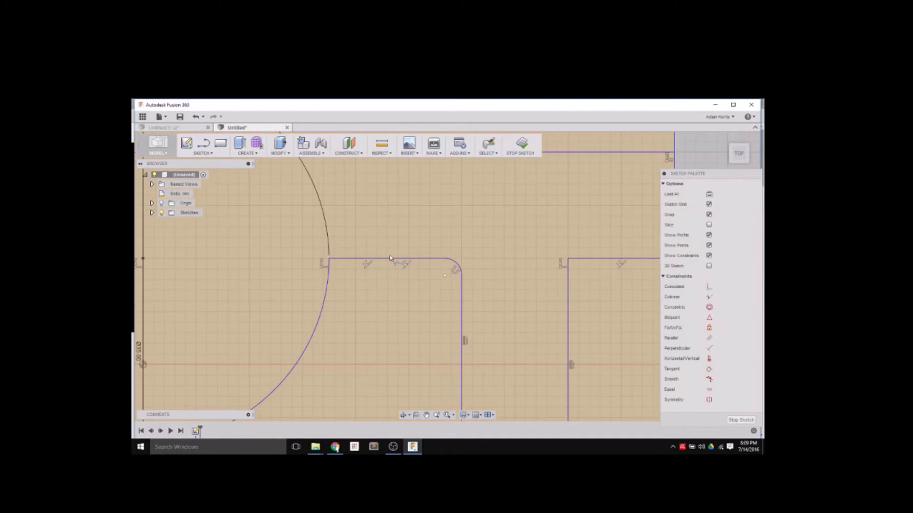
scroll(390, 258, "down", 3)
scroll(509, 237, "up", 4)
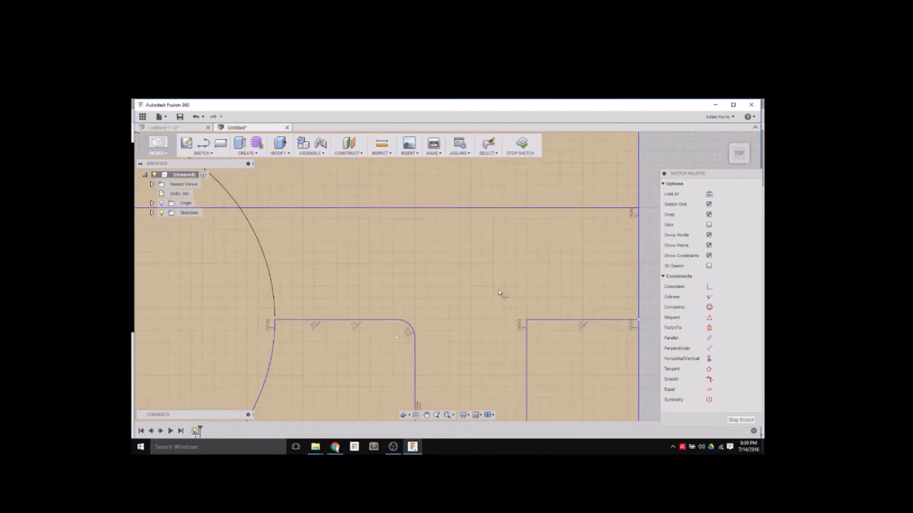
scroll(498, 291, "down", 8)
scroll(490, 398, "up", 1)
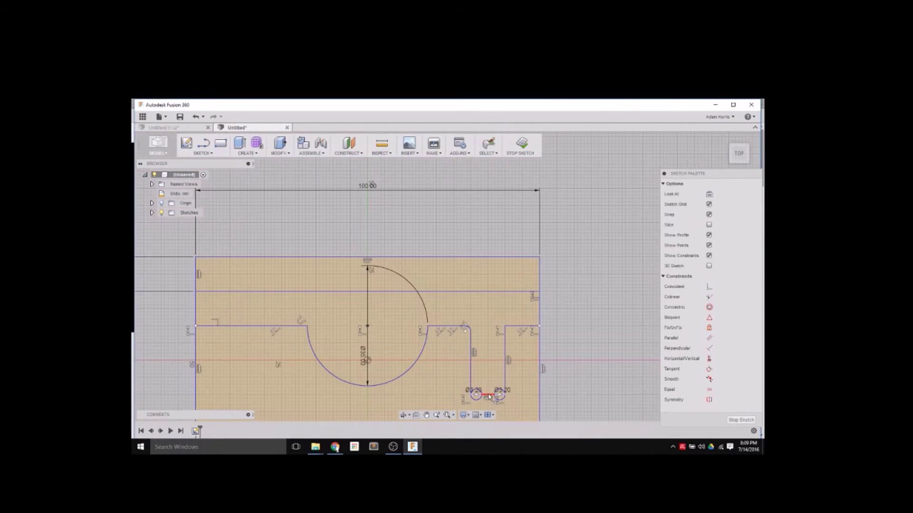
scroll(489, 396, "up", 8)
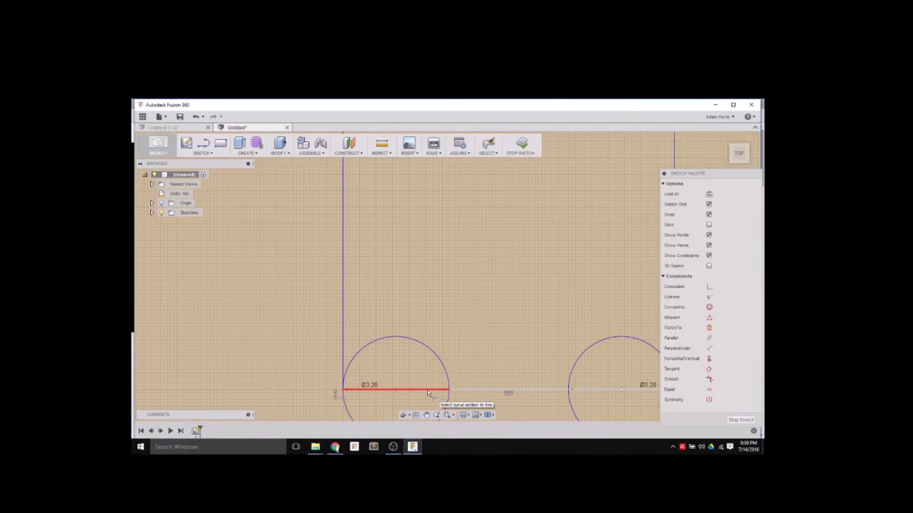
Trim the lines and upper arcs inside the left and right corner circles into notches.
left_click(428, 393)
left_click(434, 357)
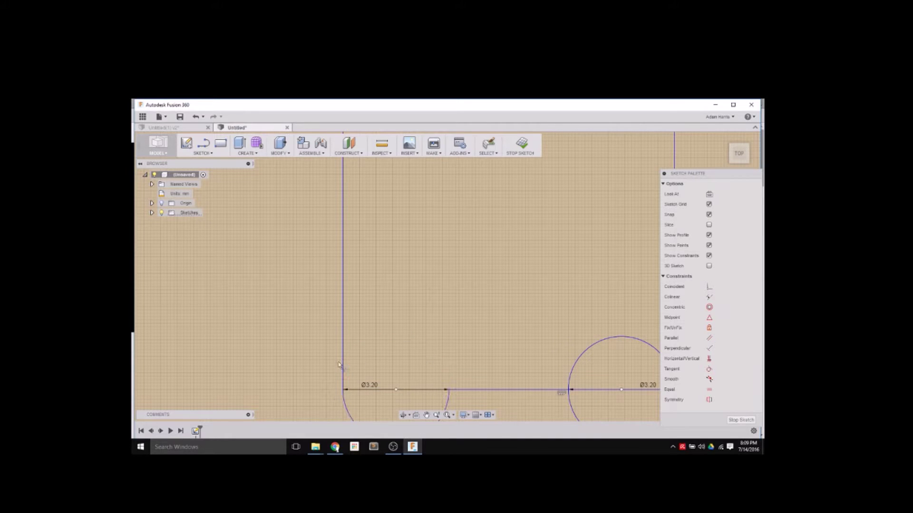
scroll(339, 365, "down", 5)
scroll(413, 366, "up", 3)
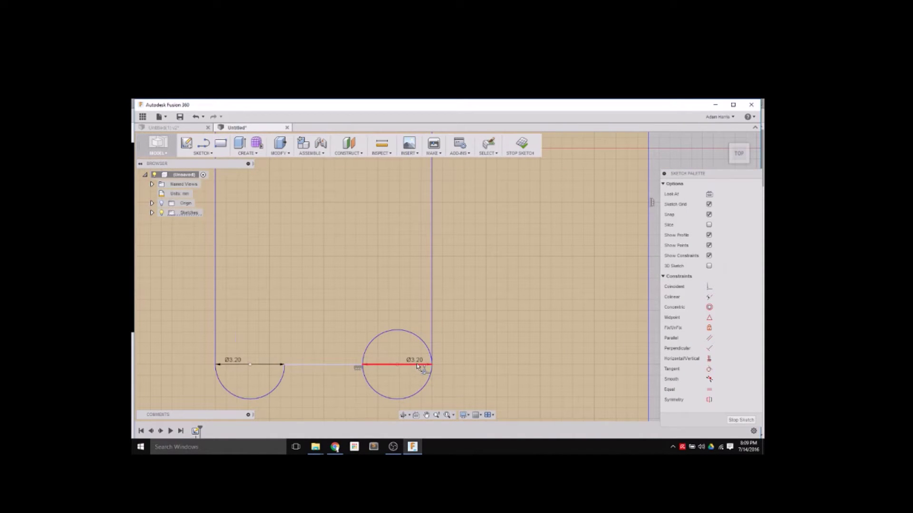
left_click(417, 365)
left_click(412, 334)
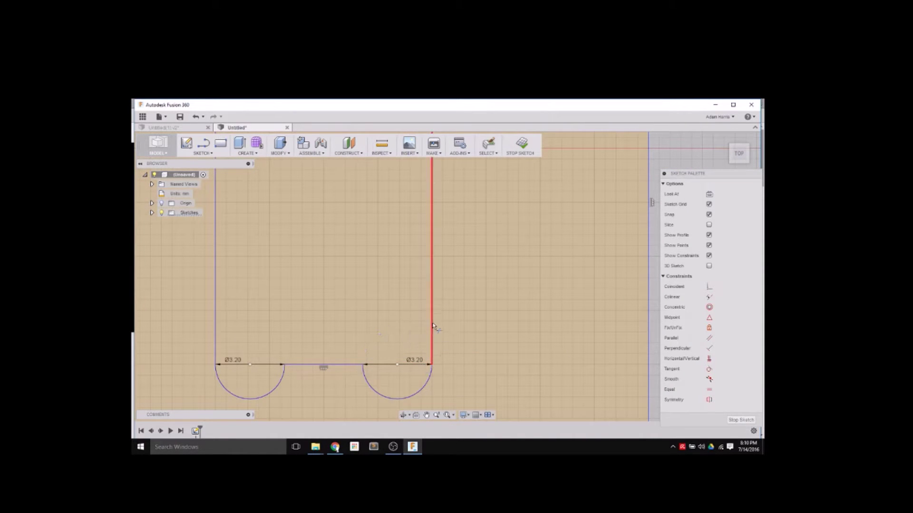
scroll(433, 325, "down", 5)
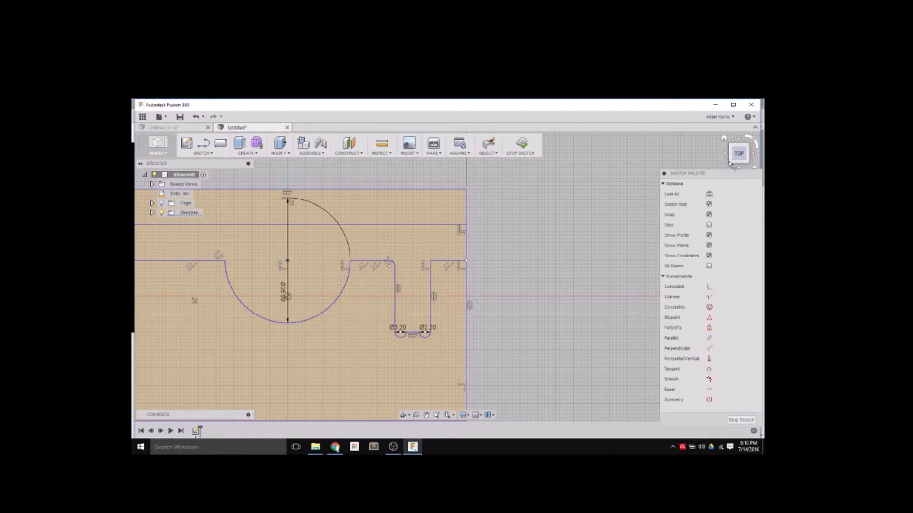
Orbit and centre the sketch, then undo the removal of the large circle's upper arc.
mouse_move(731, 163)
left_mouse_down()
mouse_move(735, 170)
mouse_move(729, 164)
left_mouse_up()
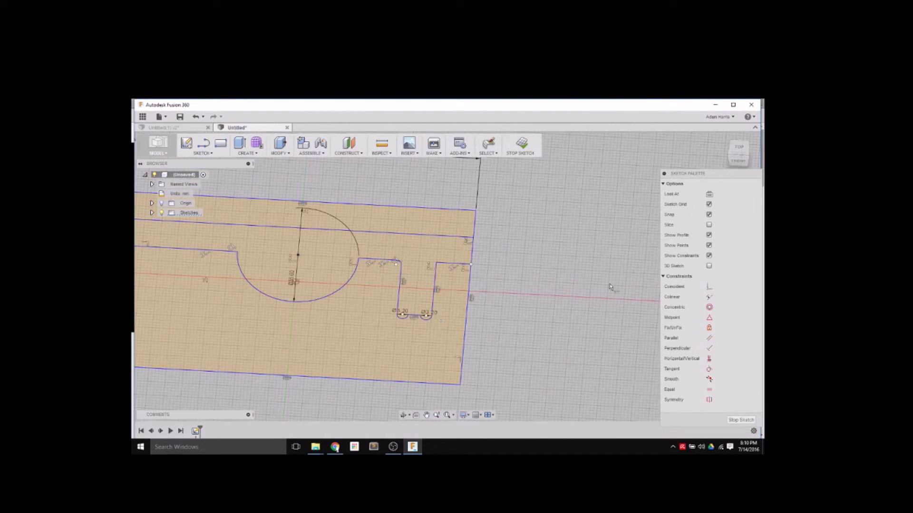
left_click(427, 415)
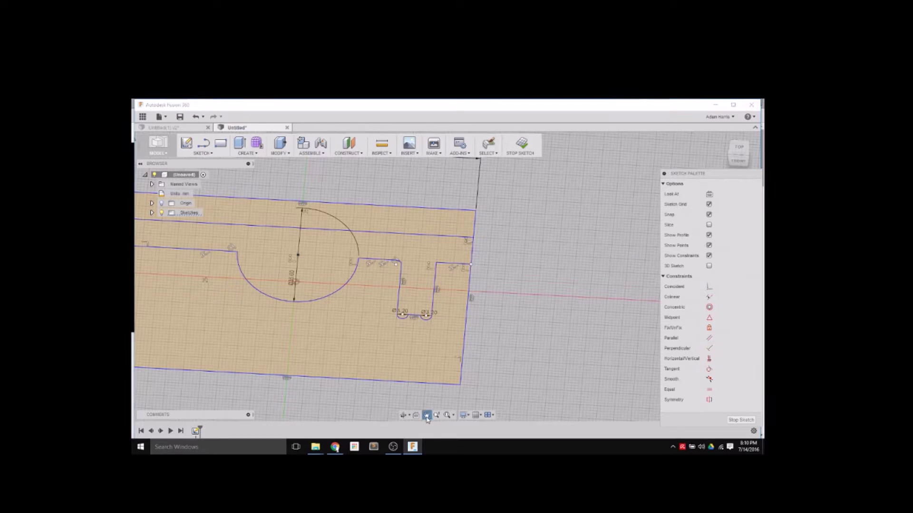
left_click_drag(273, 387, 444, 375)
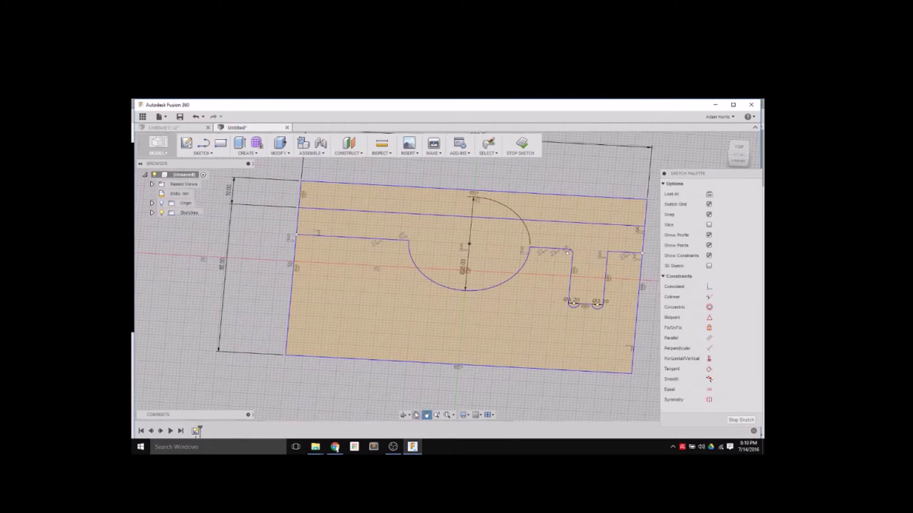
left_click(488, 145)
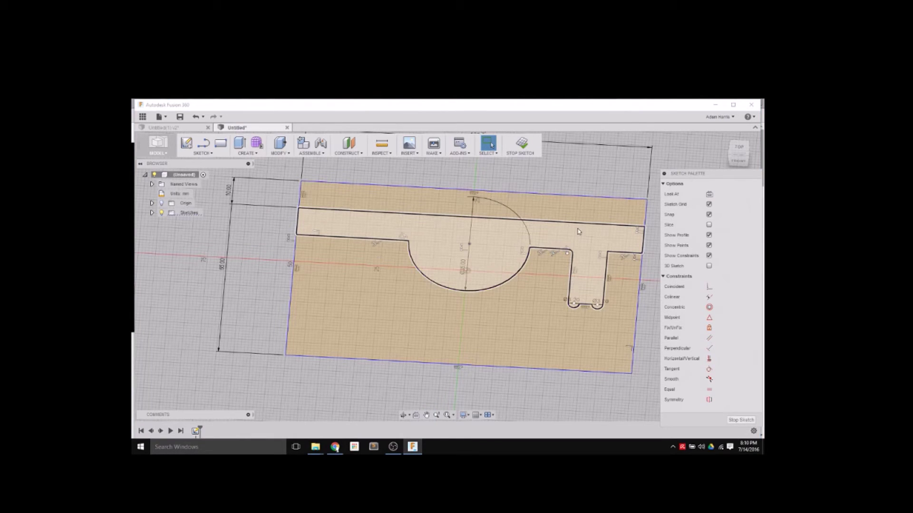
key("ctrl+z")
Finish the sketch, view it from the top, and toggle Sketch1's visibility in the browser.
left_click(522, 144)
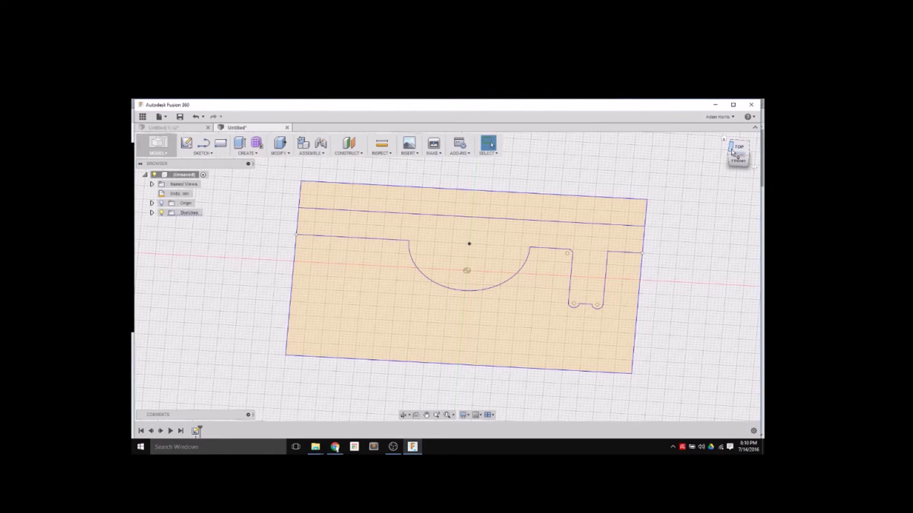
left_click(737, 151)
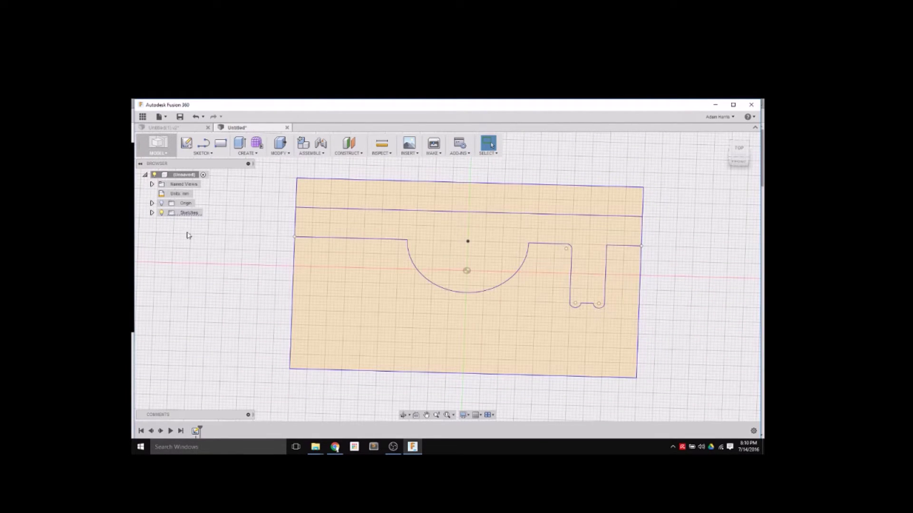
left_click(152, 213)
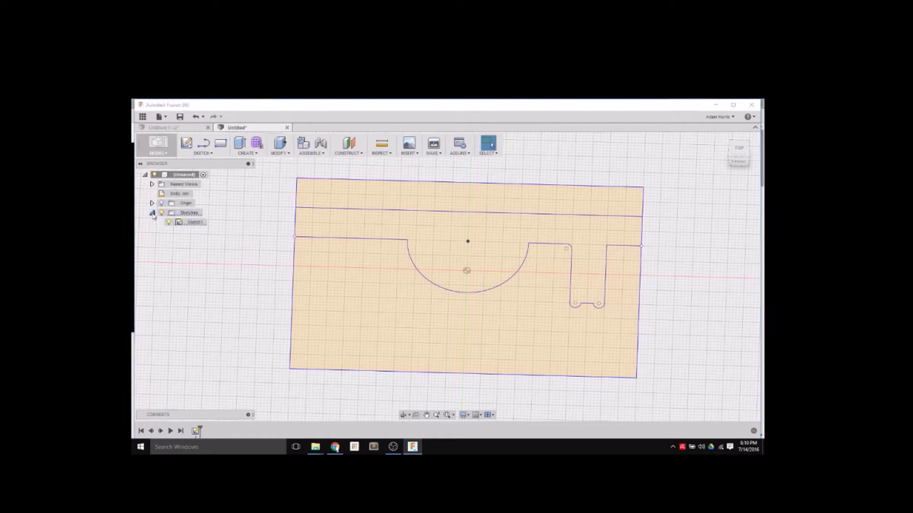
left_click(172, 223)
left_click(169, 222)
left_click(169, 222)
right_click(183, 223)
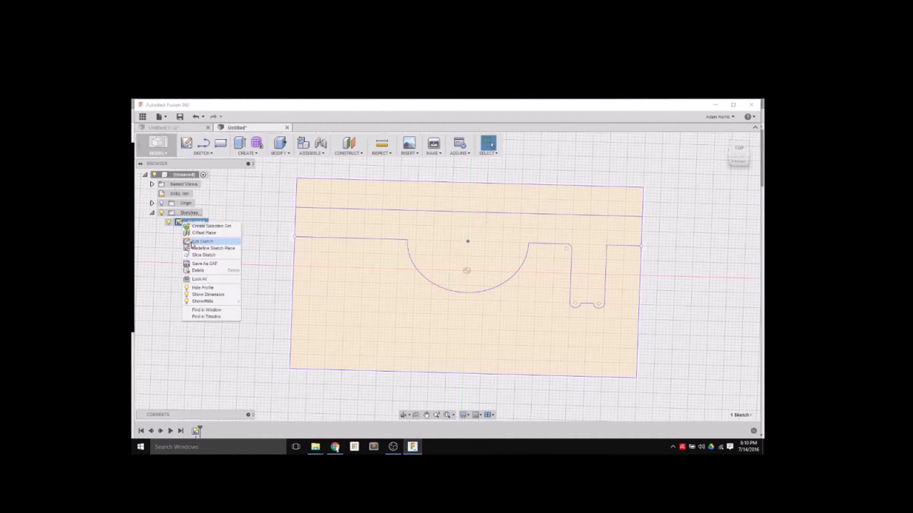
left_click(162, 230)
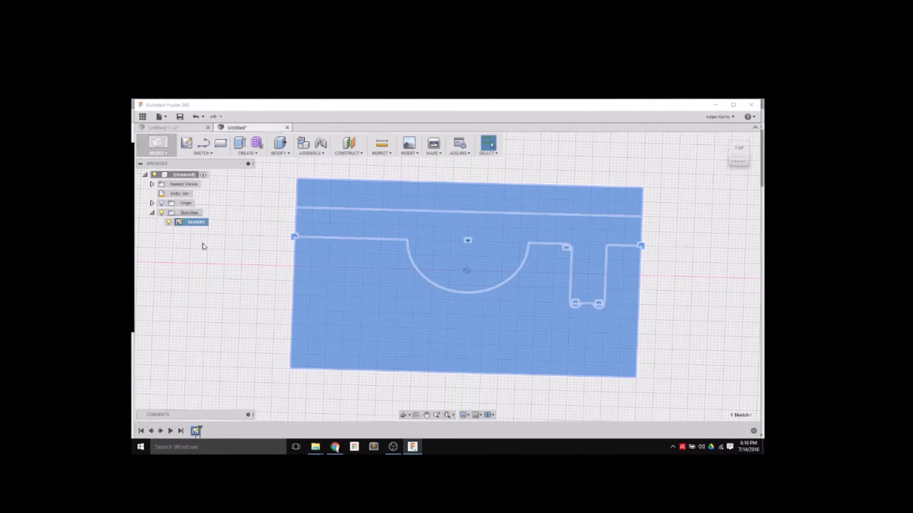
Select the top strip and the lower stand region as profiles.
left_click(245, 282)
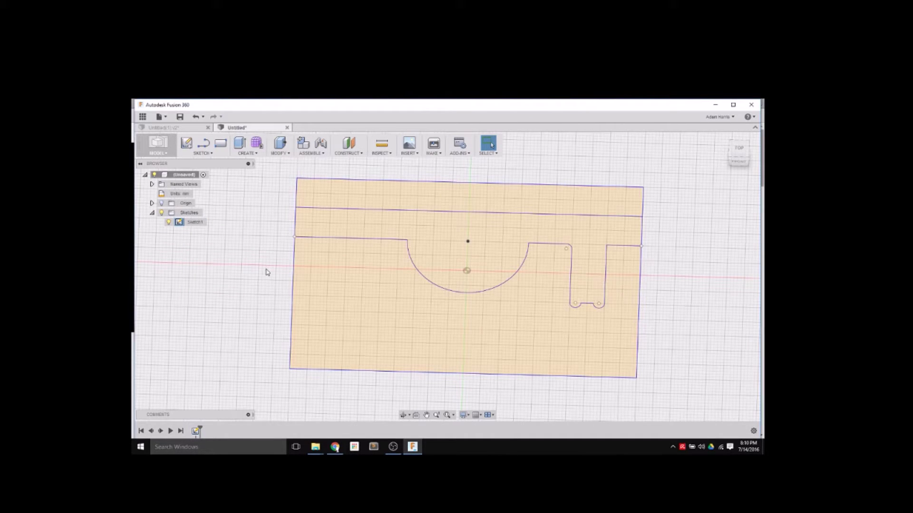
left_click(362, 198)
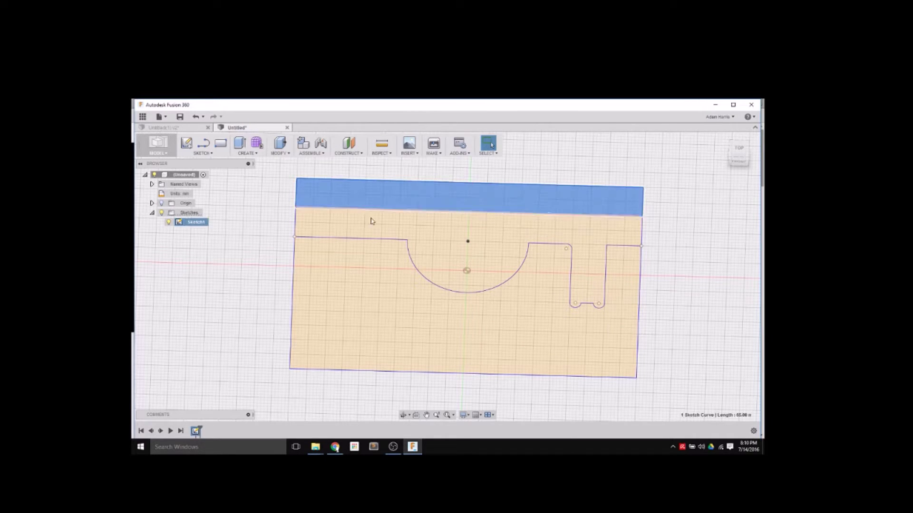
left_click(376, 282, "ctrl")
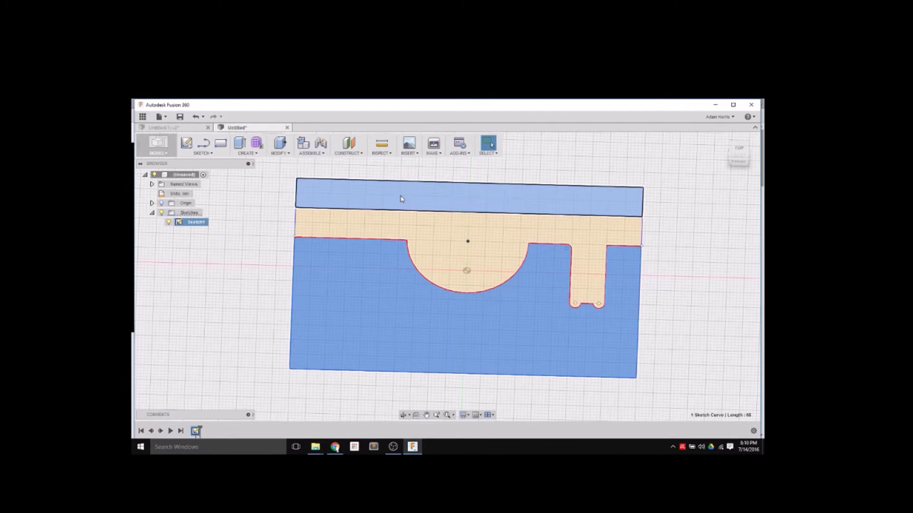
Extrude only the lower stand profile into Body1, about 12.5 mm thick.
left_click(241, 145)
left_click(248, 153)
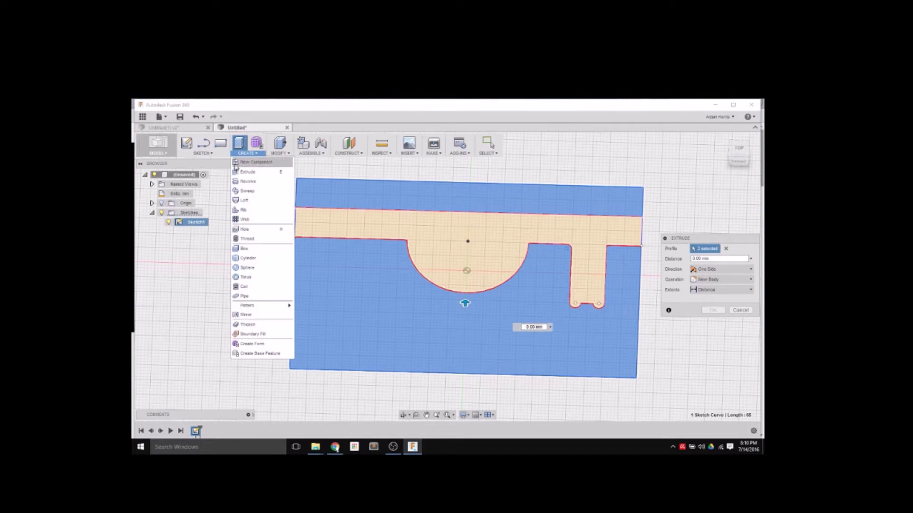
left_click(359, 193)
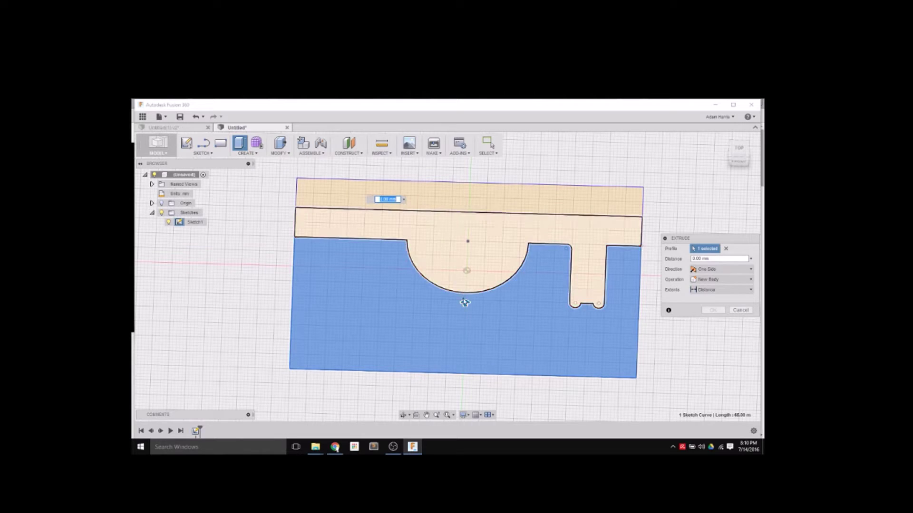
left_click_drag(465, 303, 465, 283)
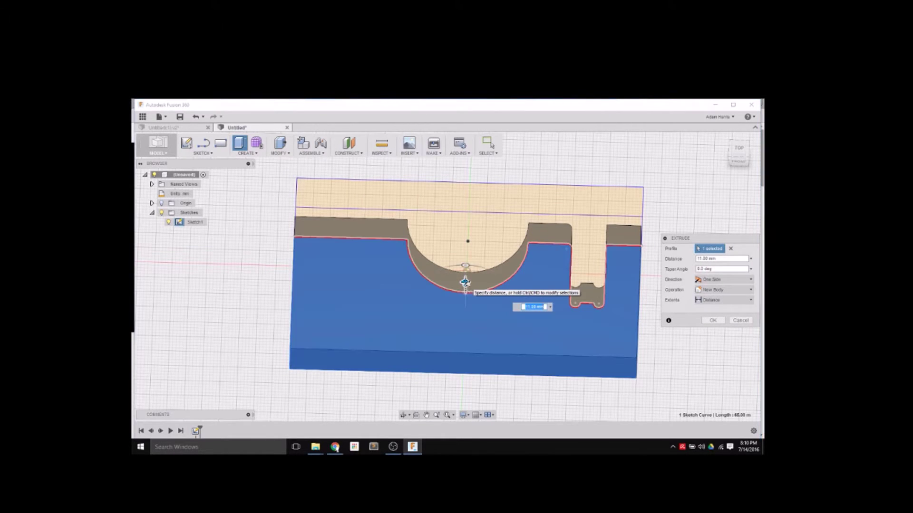
type("12.5")
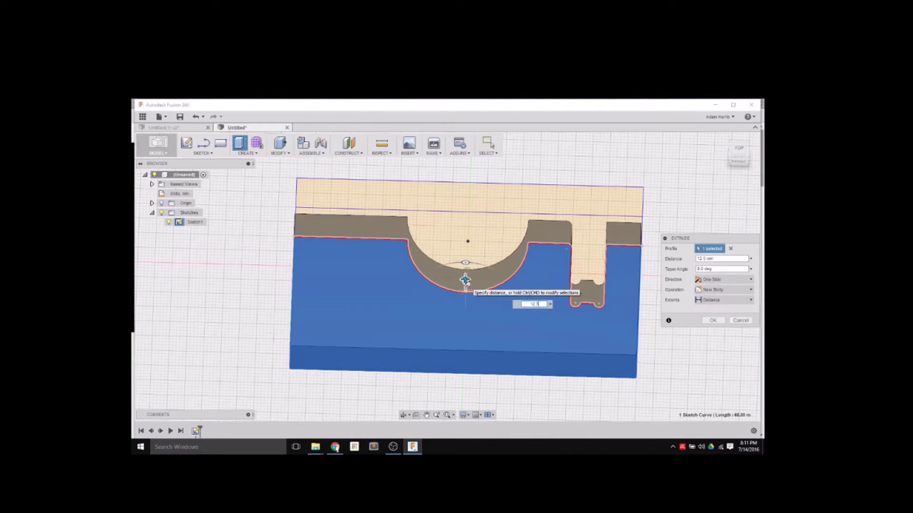
key("Return")
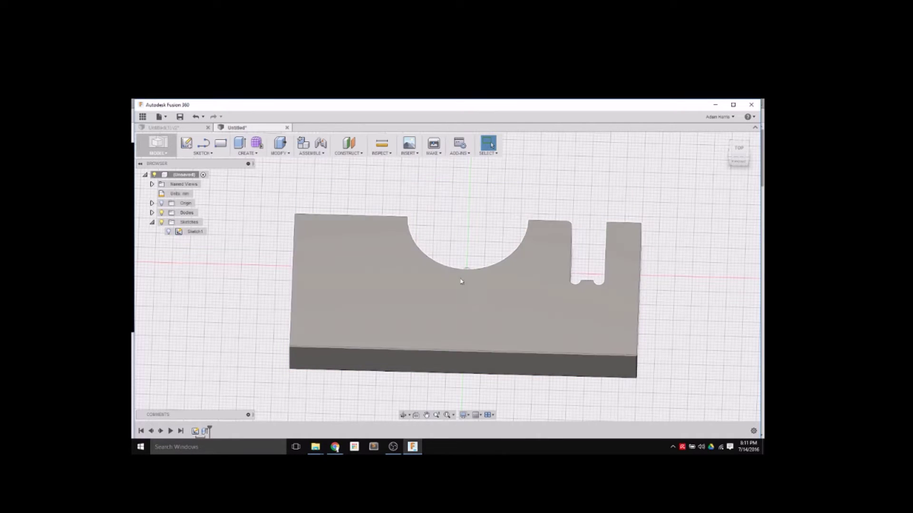
From the top view, show Sketch1 and extrude the top strip 12.5 mm as a second body.
left_click(740, 149)
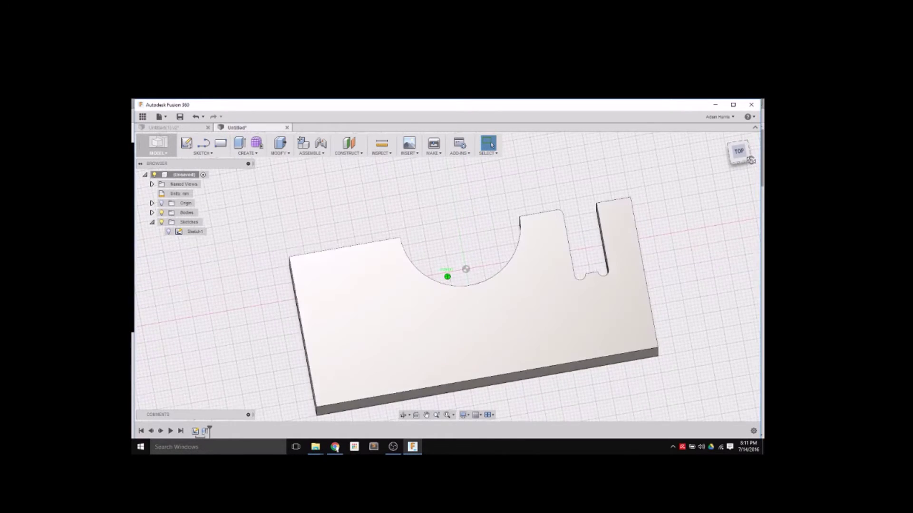
left_click(152, 213)
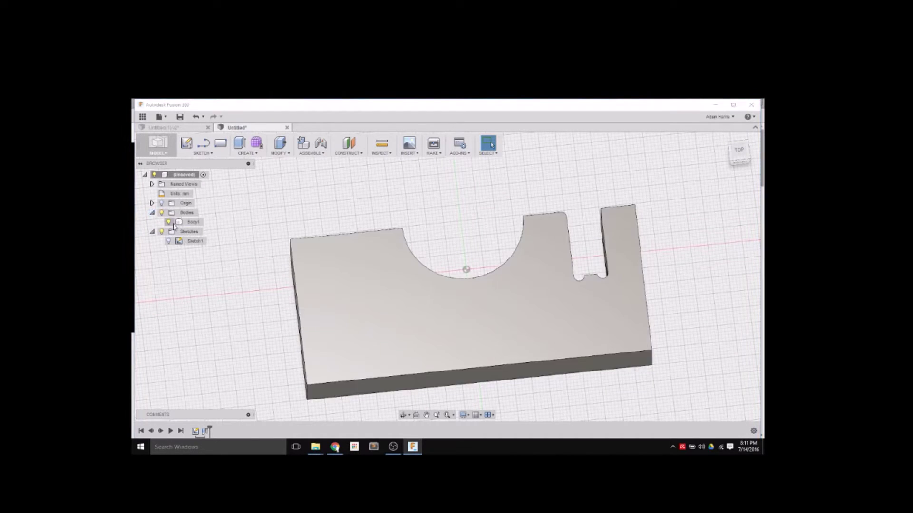
left_click(169, 222)
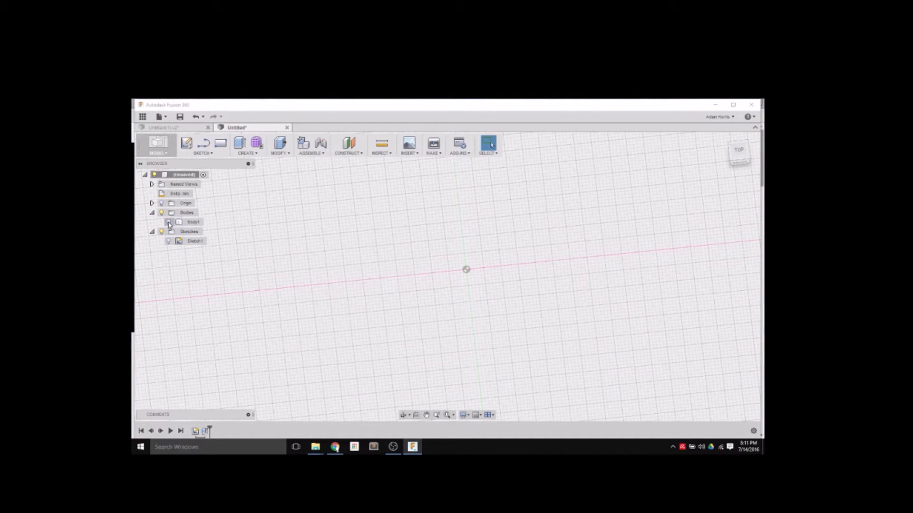
left_click(169, 222)
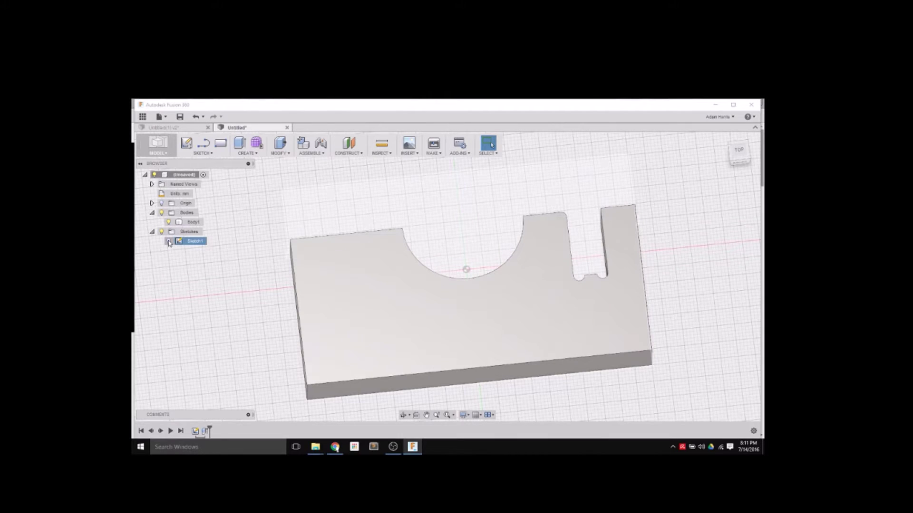
left_click(169, 242)
left_click(304, 209)
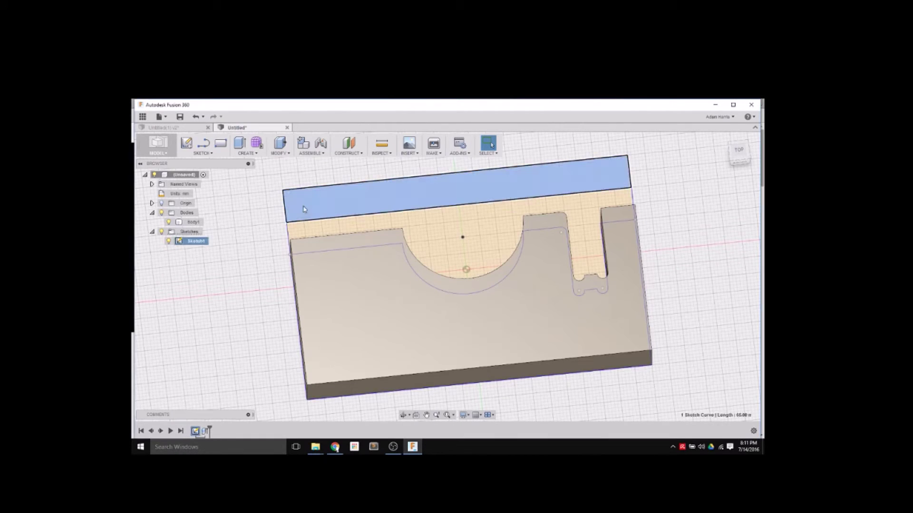
left_click(239, 143)
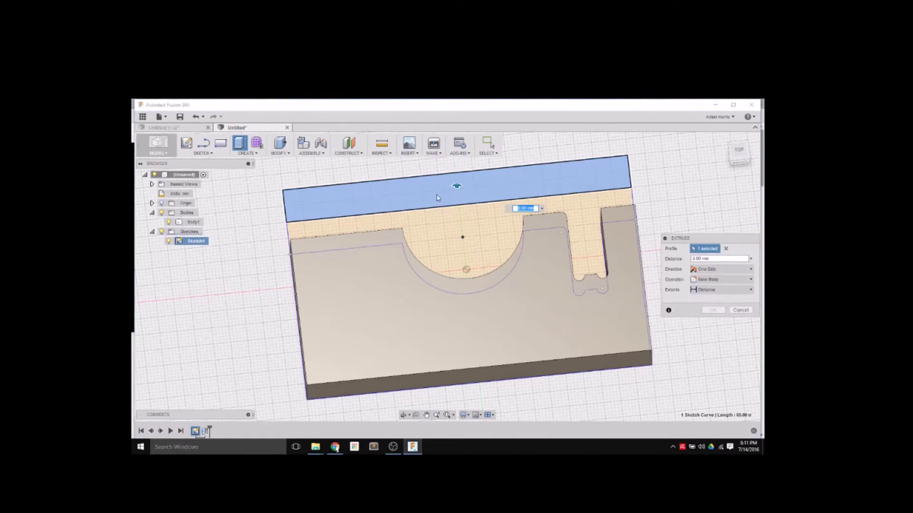
type("12.5")
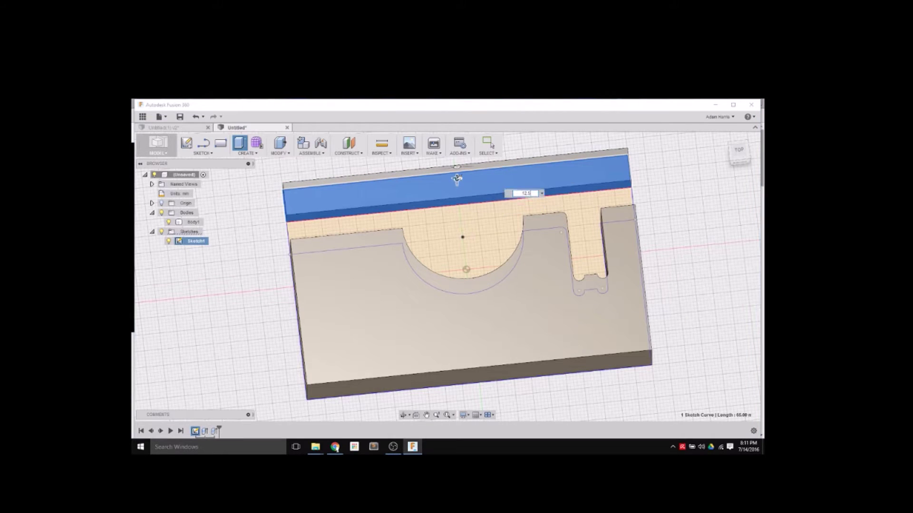
key("Return")
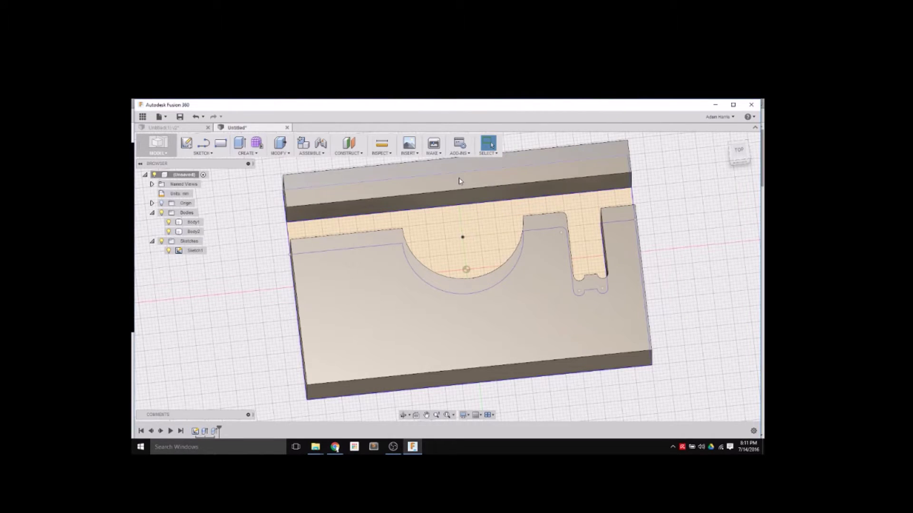
Extrude the middle half-circle profile 4 mm as a Join, then view the block from the top.
left_click(733, 161)
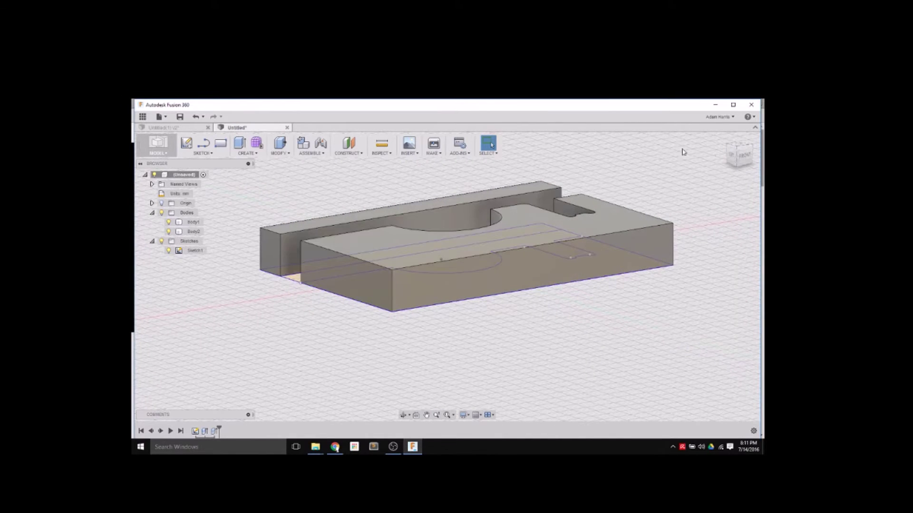
left_click(733, 152)
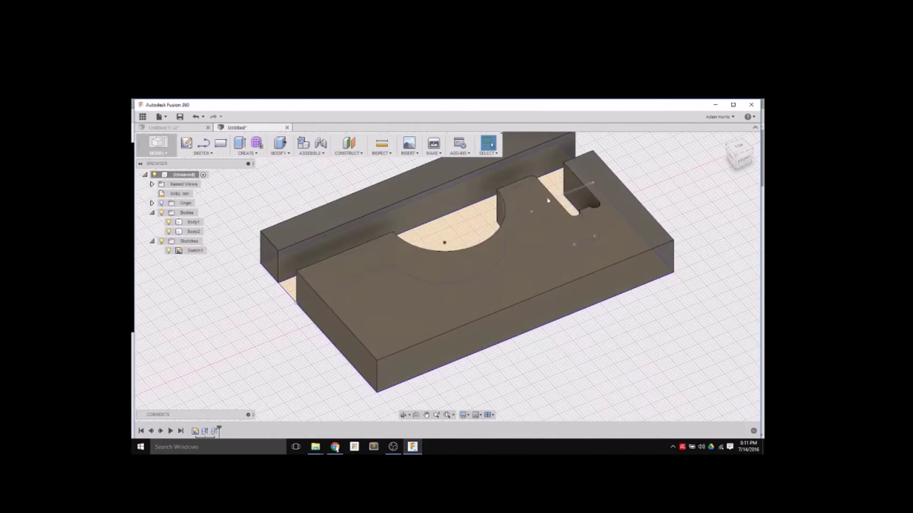
left_click(459, 226)
key("e")
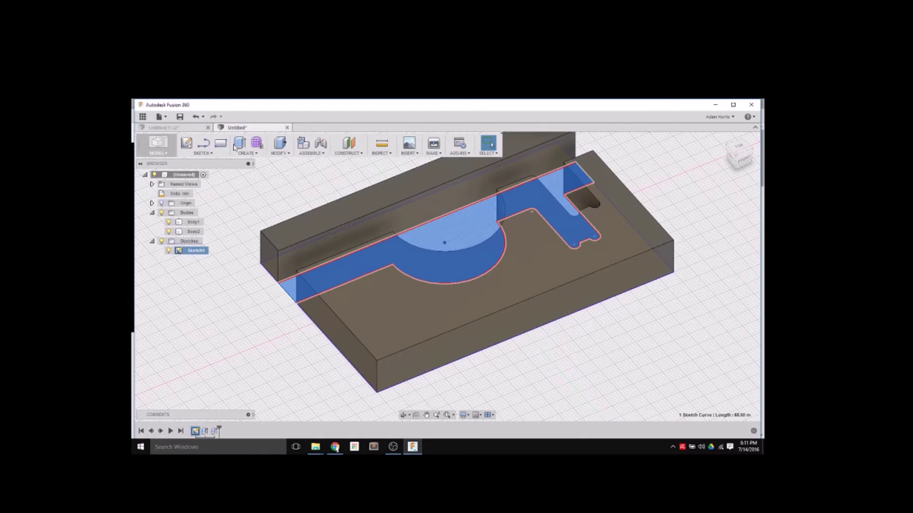
left_click_drag(455, 248, 455, 238)
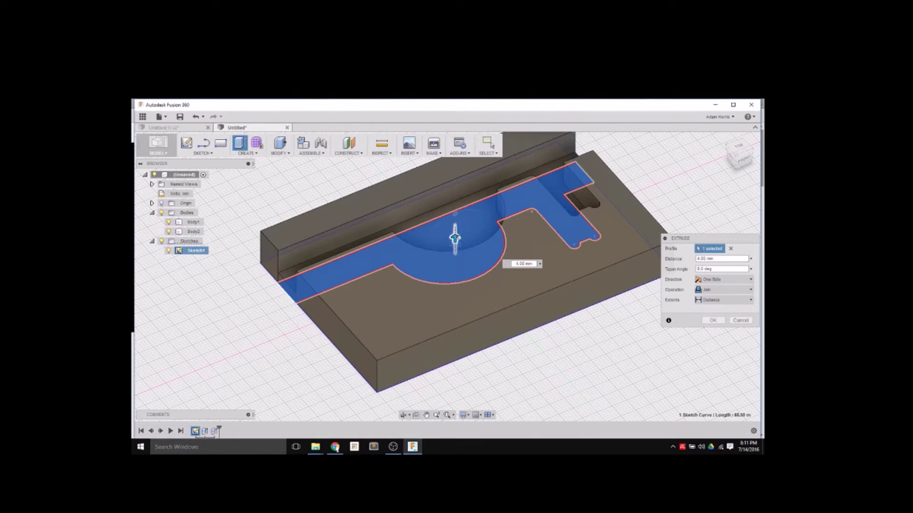
key("Return")
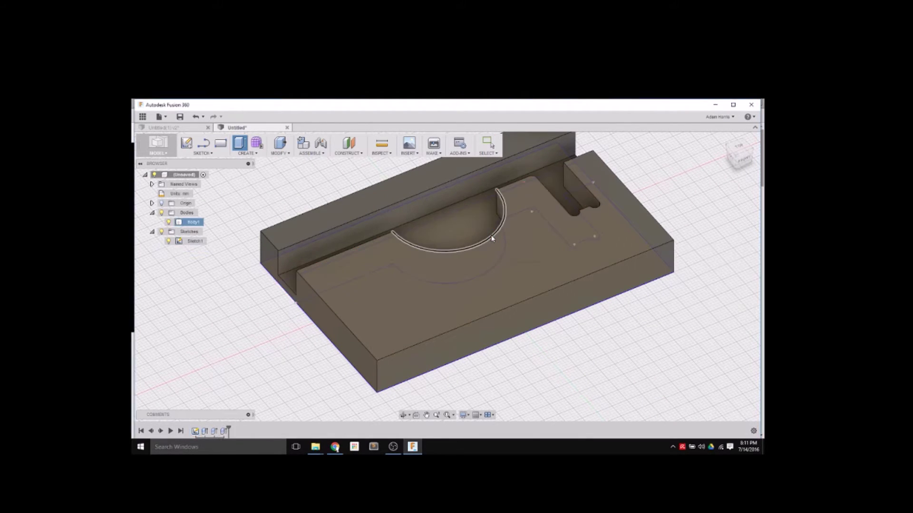
left_click(739, 147)
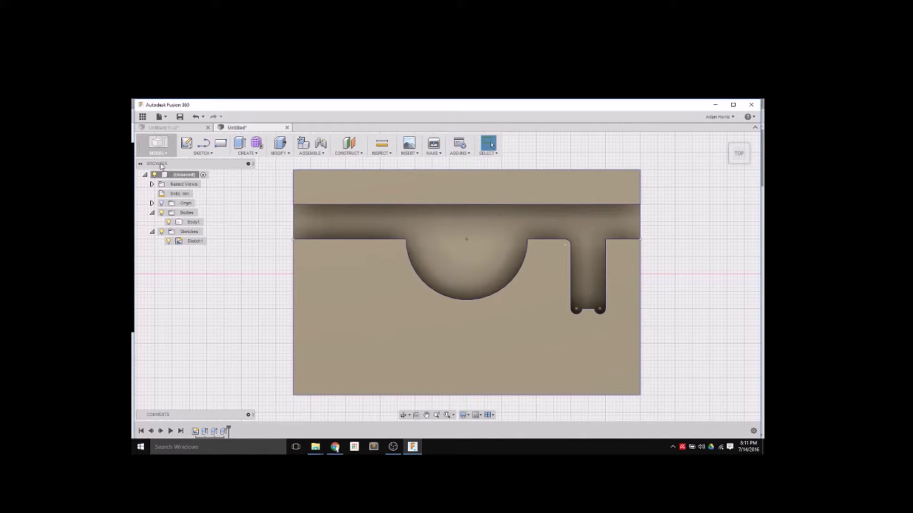
Return to the phone-stand design and switch to the Render workspace.
left_click(177, 128)
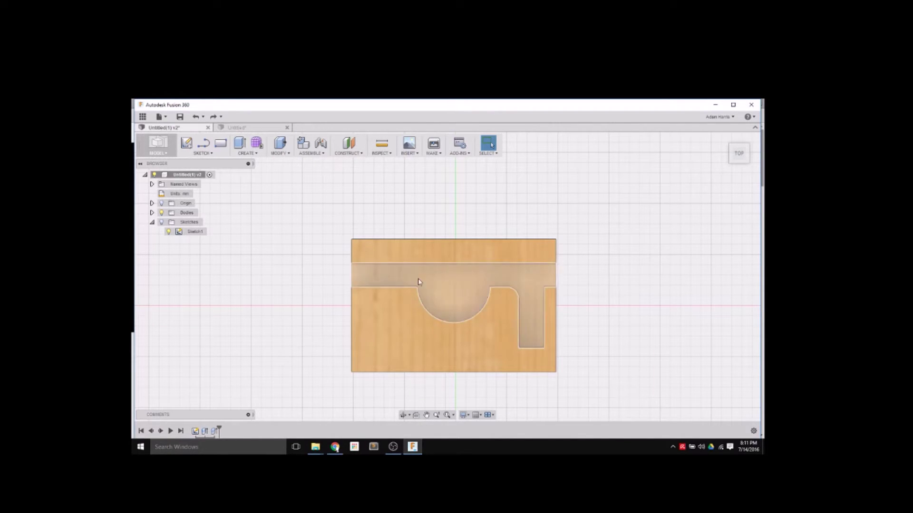
left_click(228, 128)
left_click(160, 153)
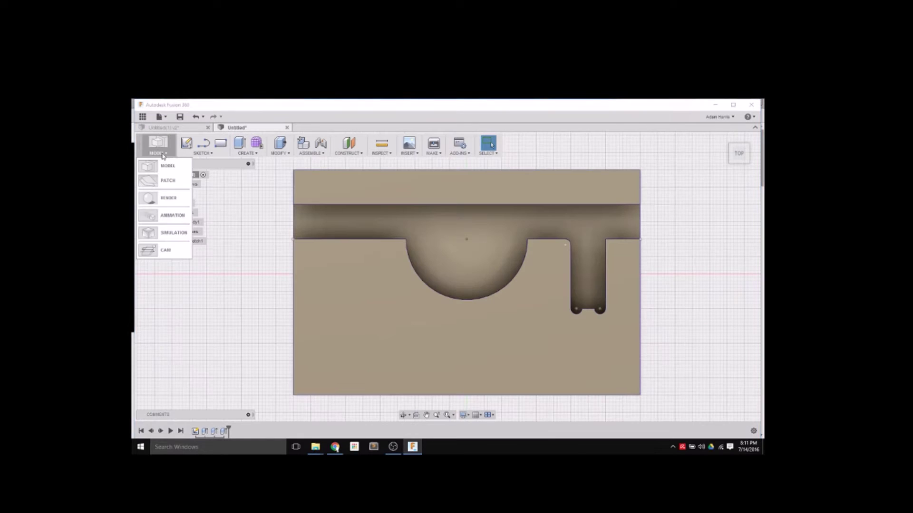
left_click(163, 199)
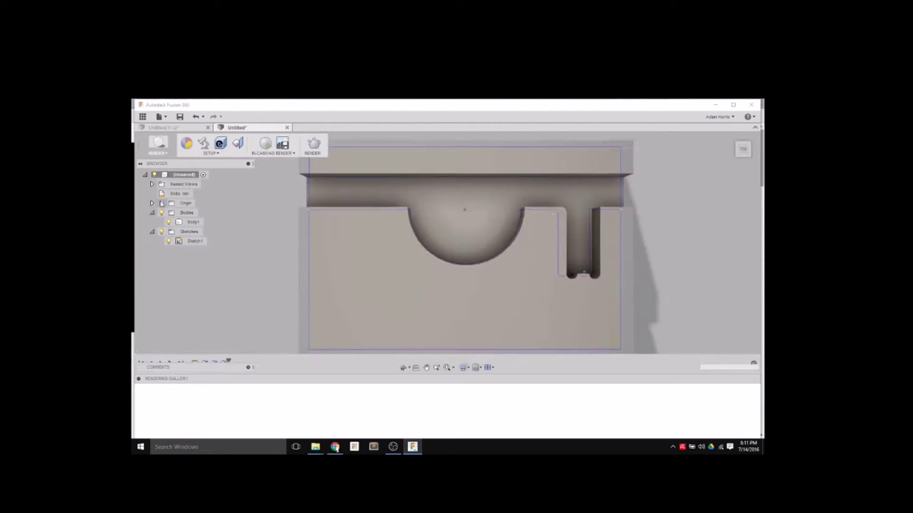
Apply the Pine wood appearance to the body, then return to the Model workspace.
left_click(186, 144)
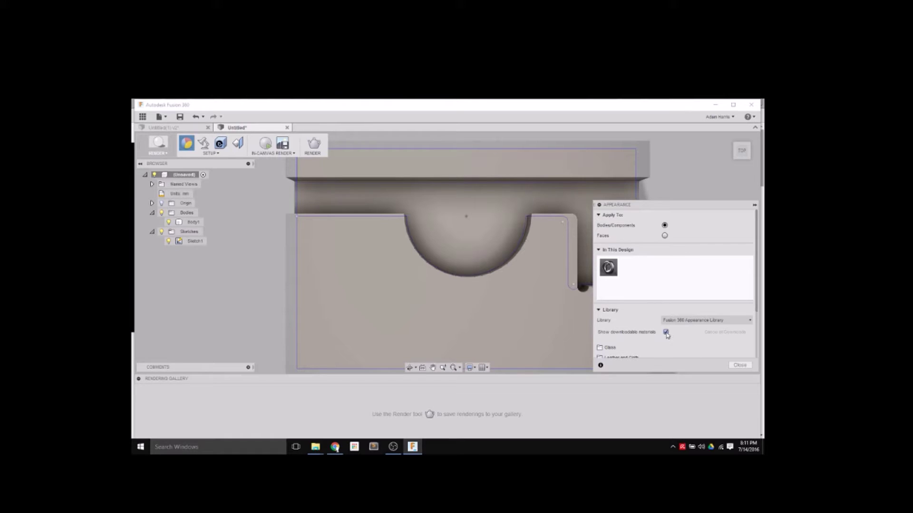
left_click(665, 332)
scroll(666, 332, "down", 2)
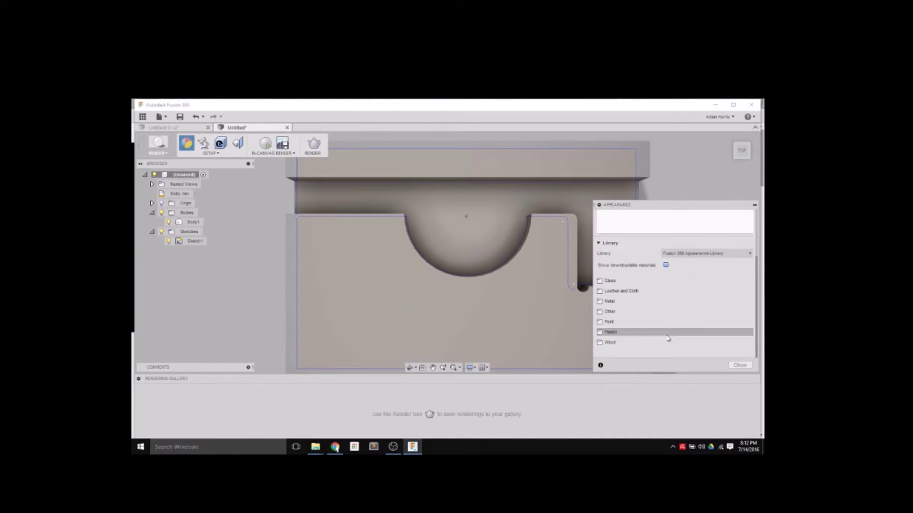
left_click(610, 342)
scroll(663, 329, "down", 1)
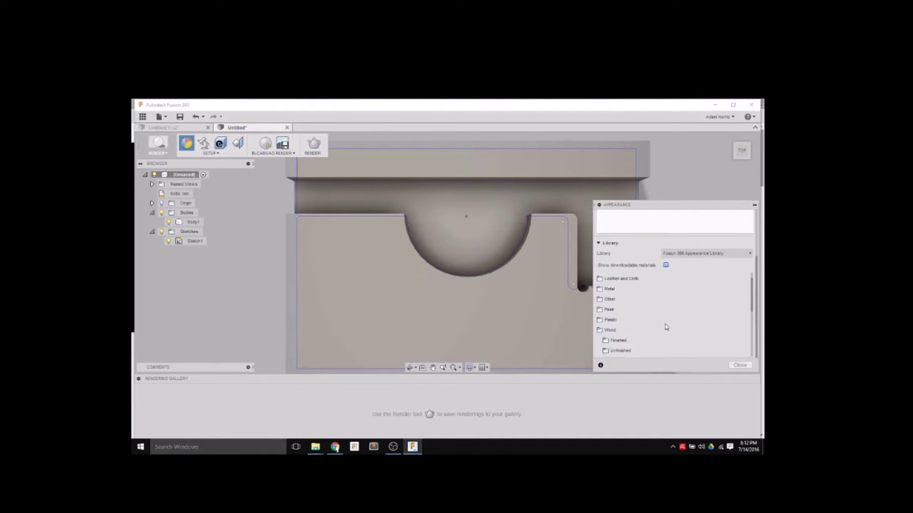
scroll(663, 326, "down", 3)
left_click_drag(655, 321, 542, 312)
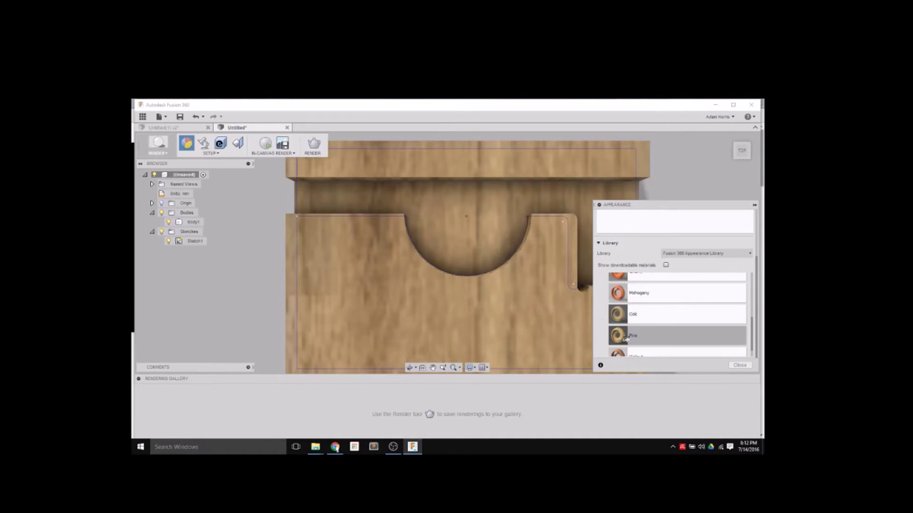
left_click_drag(617, 335, 640, 177)
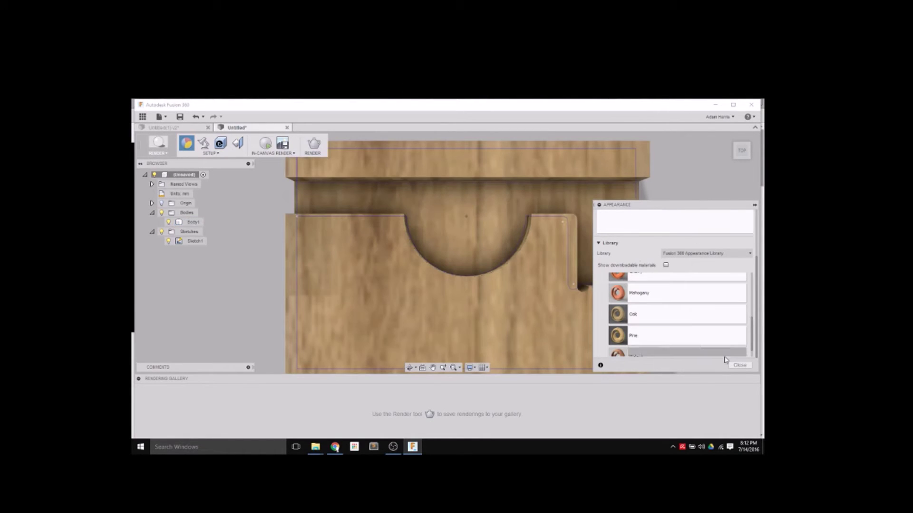
left_click(738, 365)
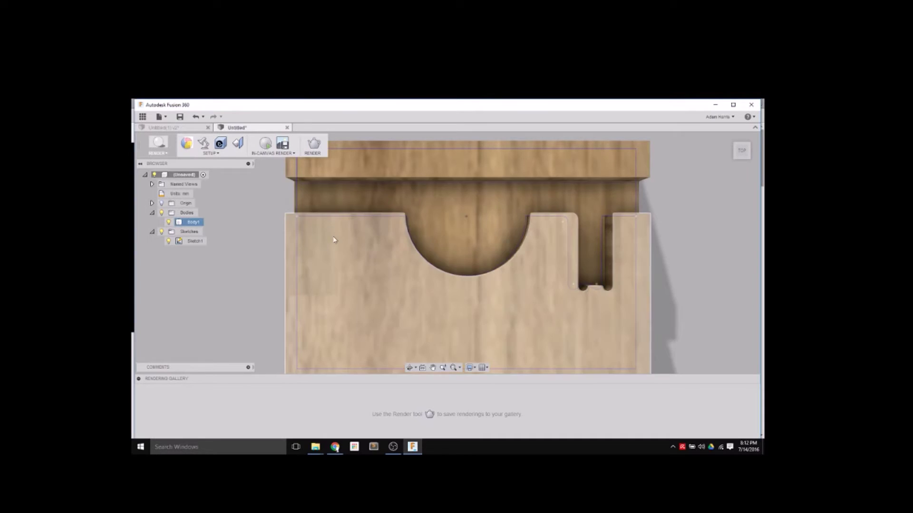
scroll(417, 238, "down", 3)
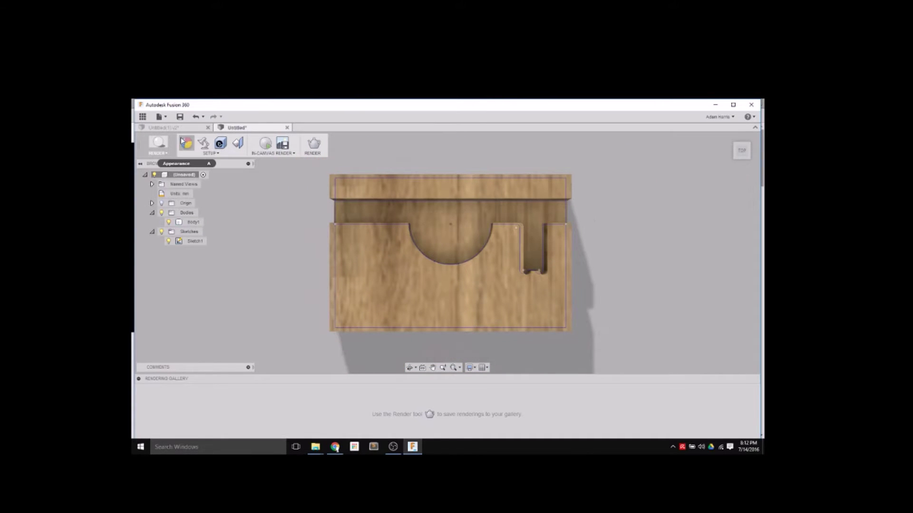
left_click(159, 149)
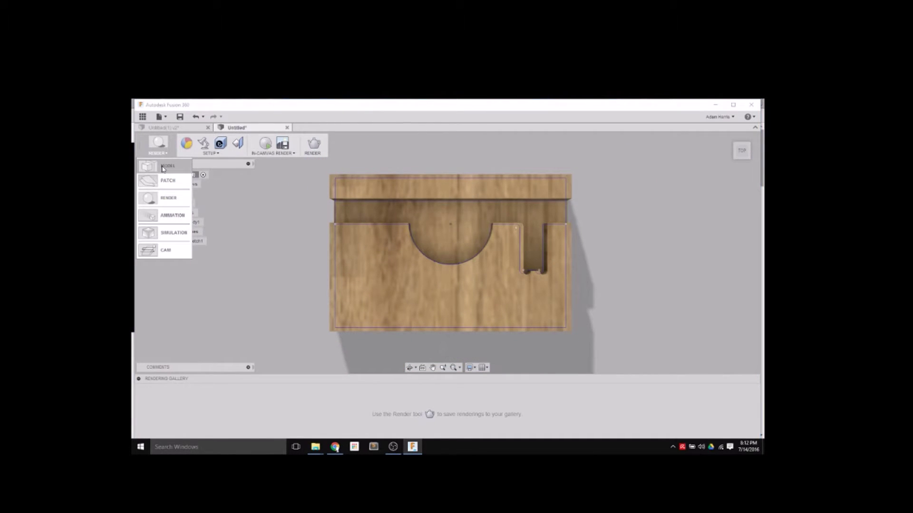
left_click(162, 168)
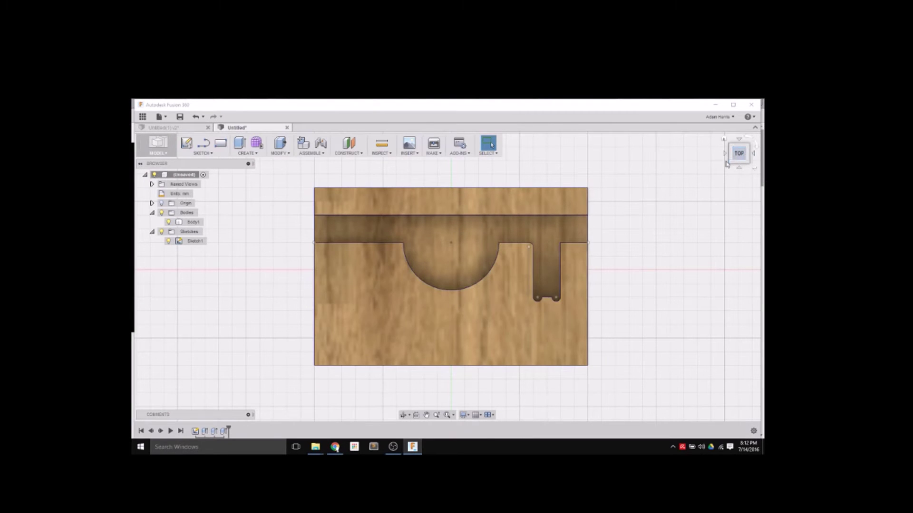
Switch to an isometric view and save the design as version Untitled v0.
left_click(732, 162)
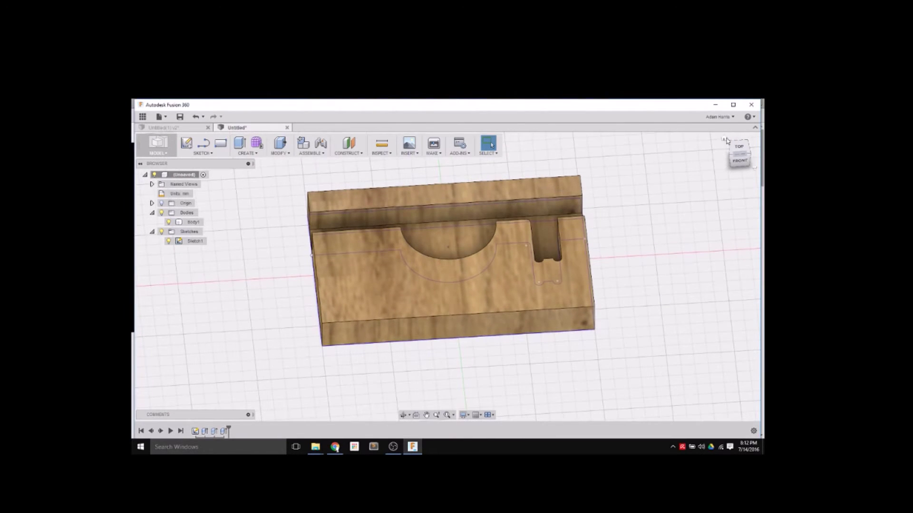
scroll(405, 261, "up", 2)
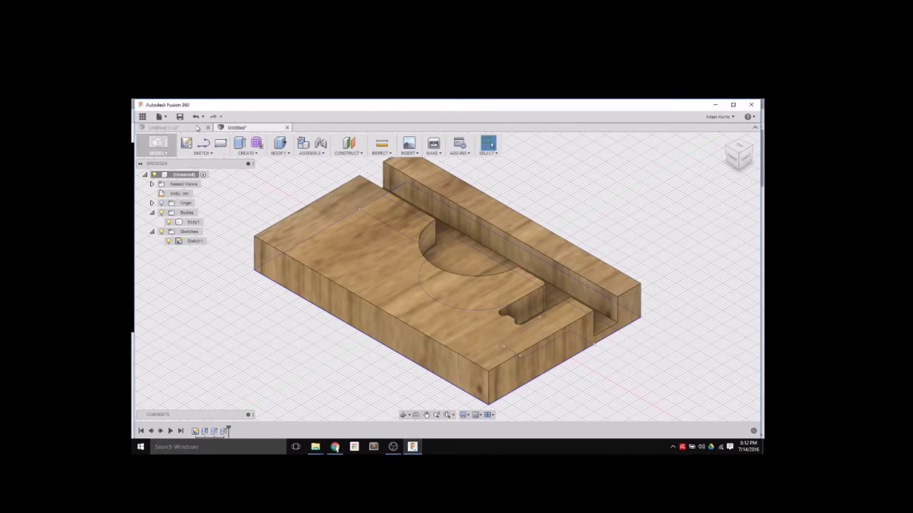
left_click(181, 117)
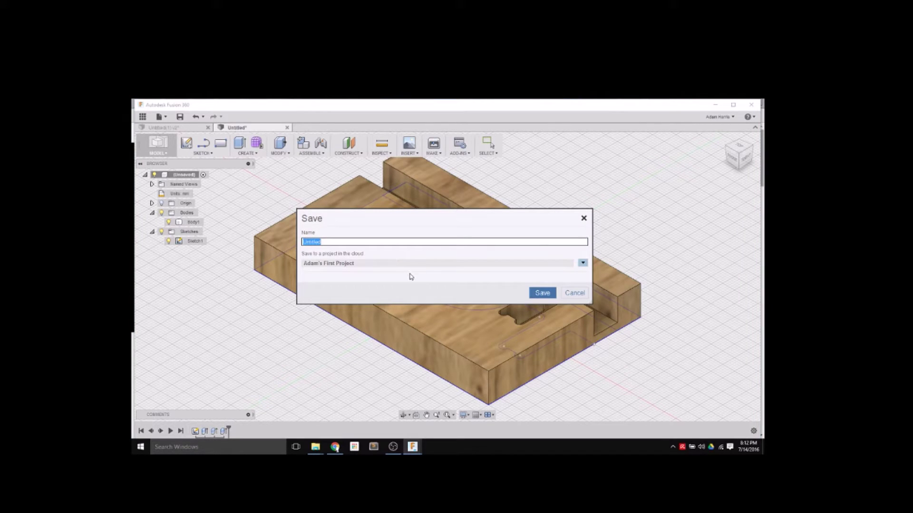
left_click(542, 292)
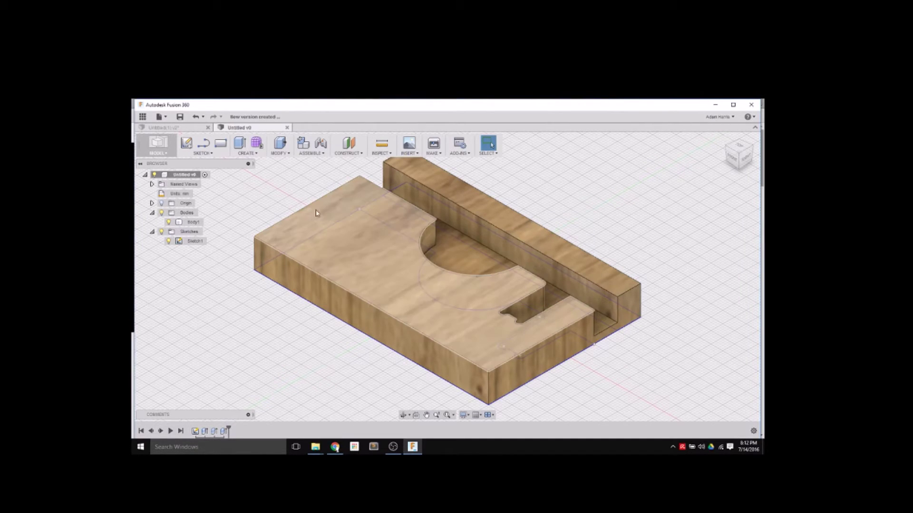
left_click(158, 146)
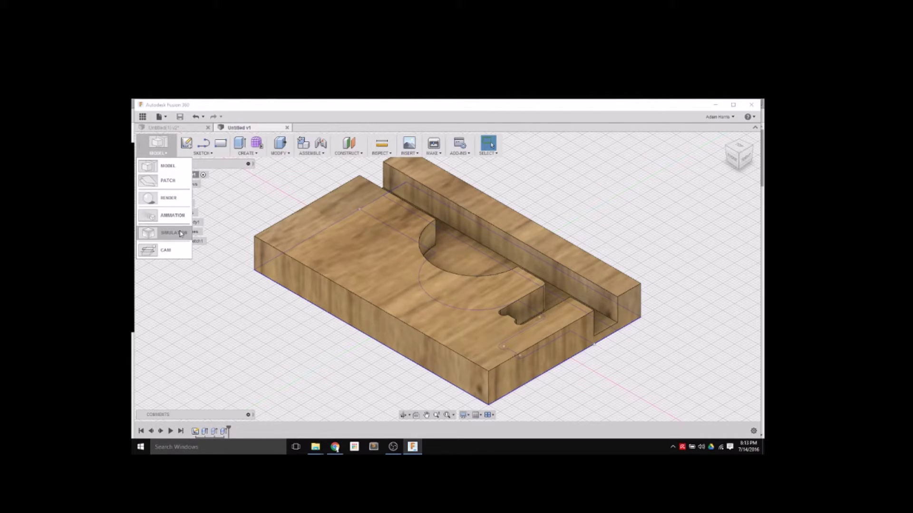
Switch to the Manufacture workspace and create a new milling setup.
left_click(166, 253)
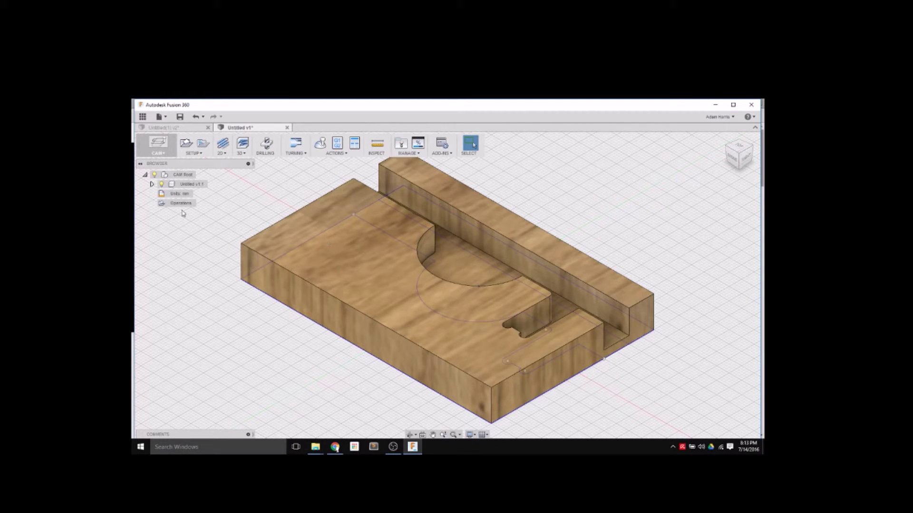
left_click(190, 154)
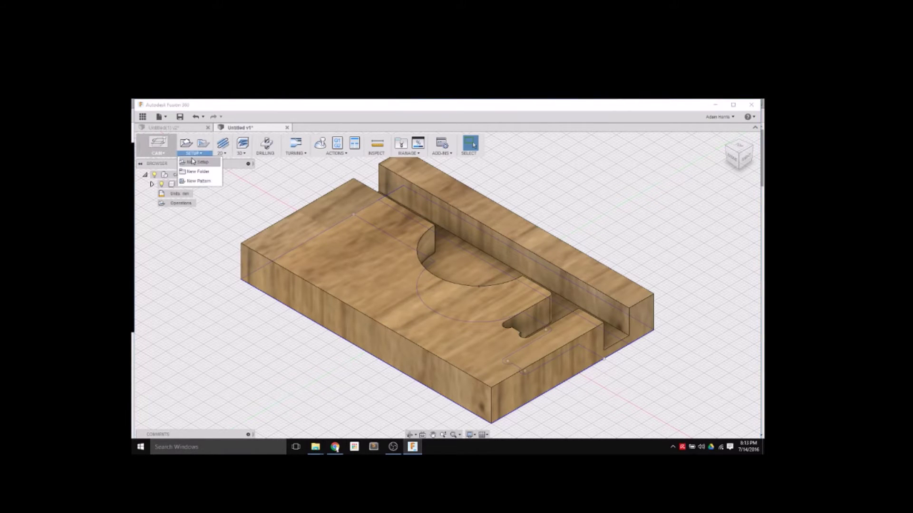
left_click(194, 163)
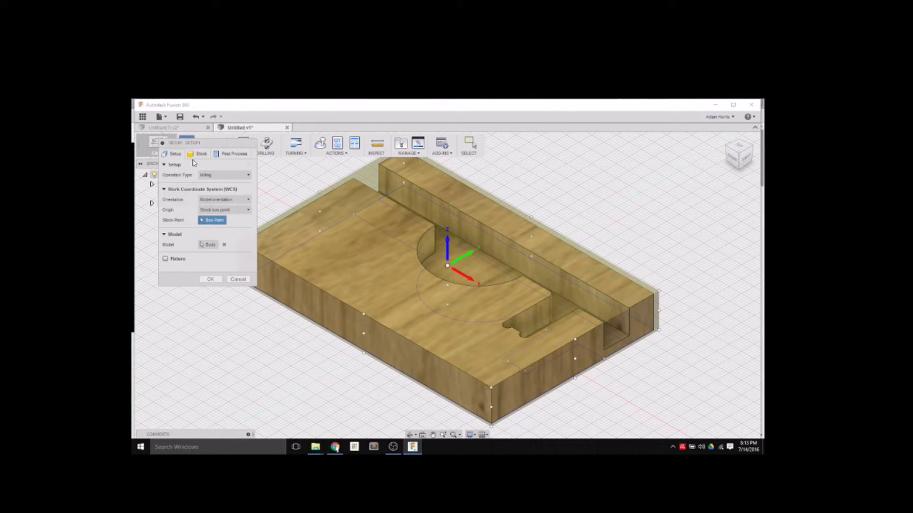
left_click_drag(198, 144, 184, 208)
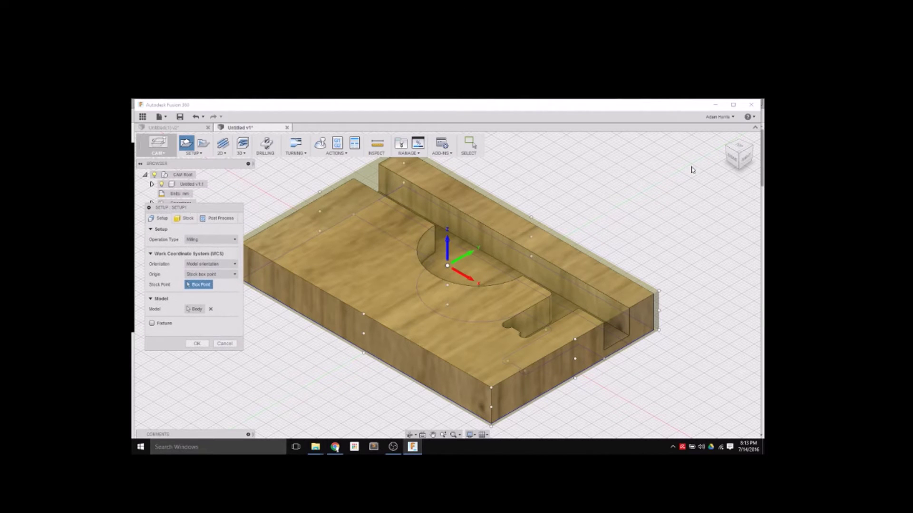
Place the setup origin at the front-left stock box point.
left_click(742, 153)
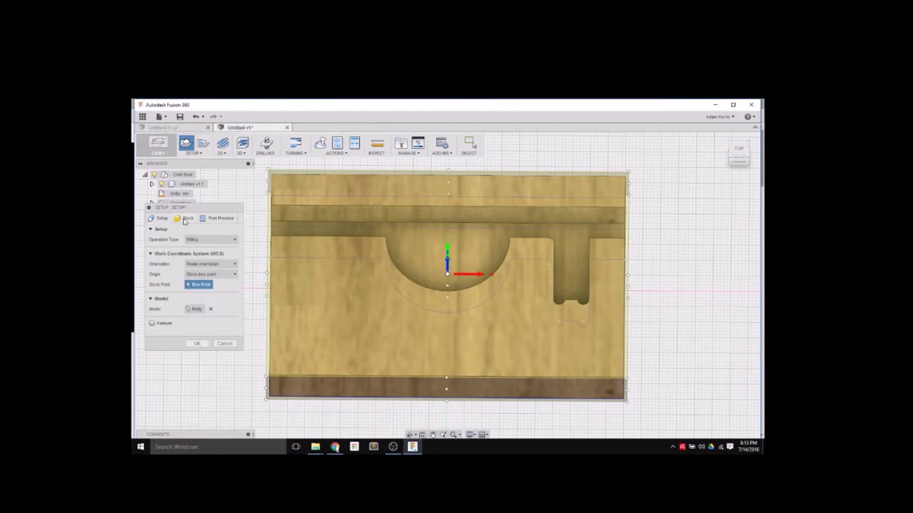
left_click(731, 158)
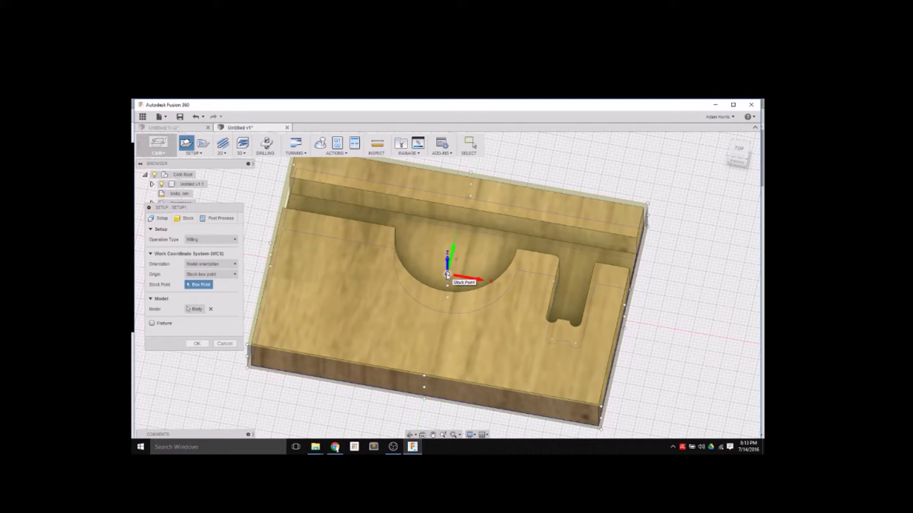
left_click(736, 161)
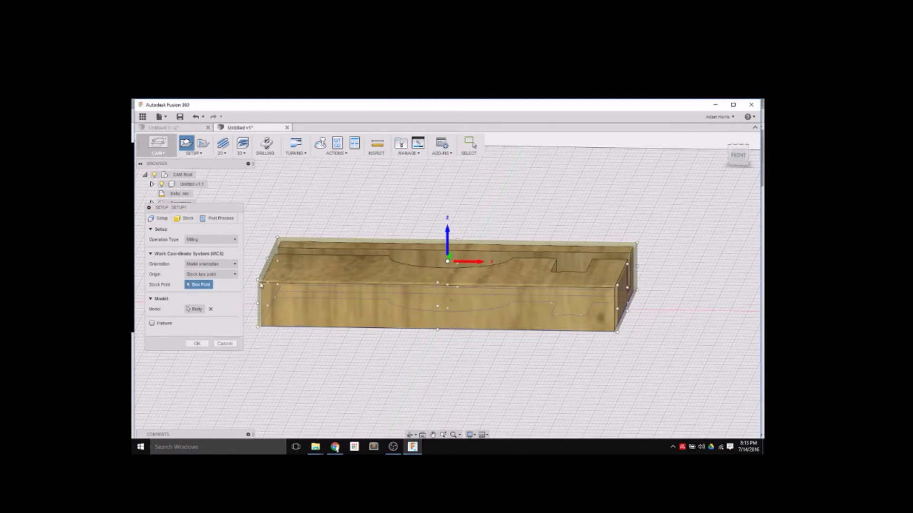
left_click(258, 281)
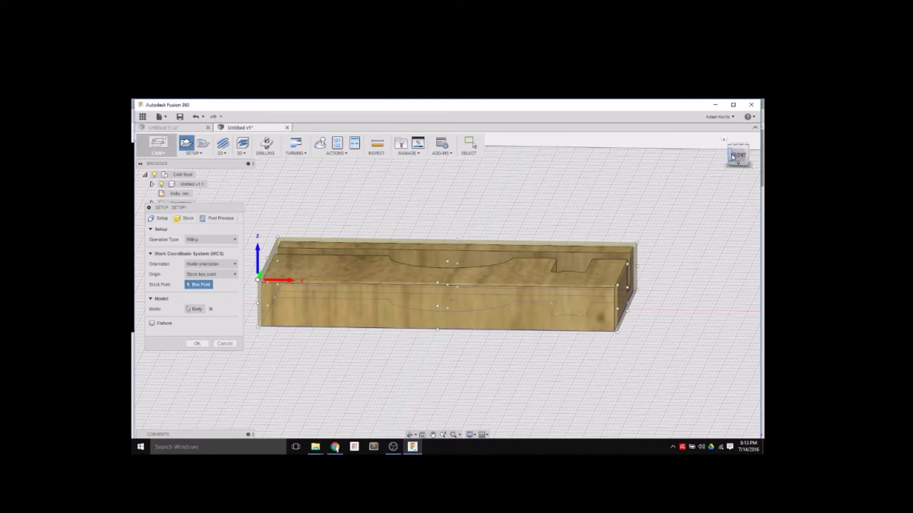
left_click_drag(734, 148, 730, 163)
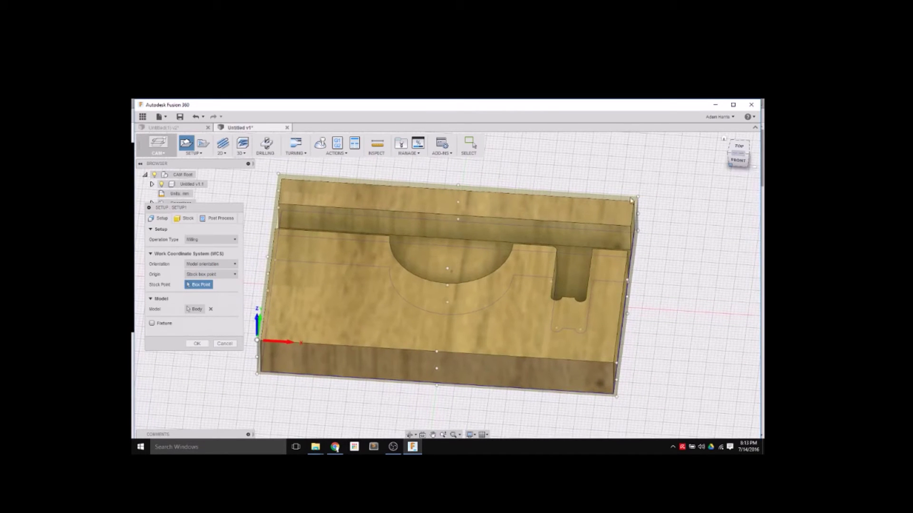
left_click(740, 148)
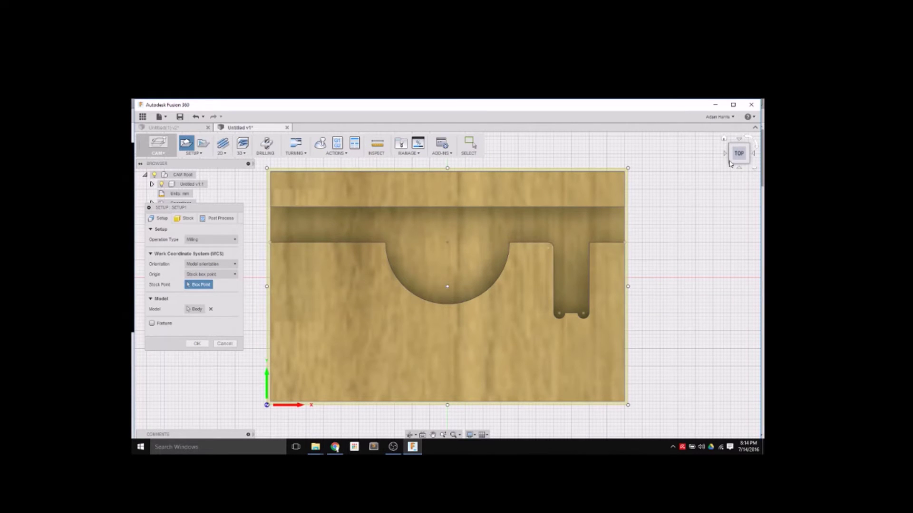
left_click_drag(730, 164, 738, 135)
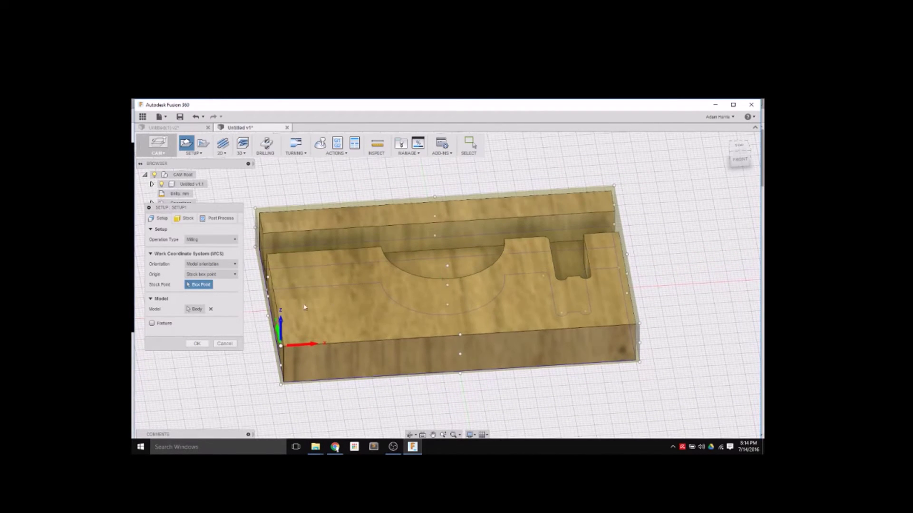
left_click(281, 346)
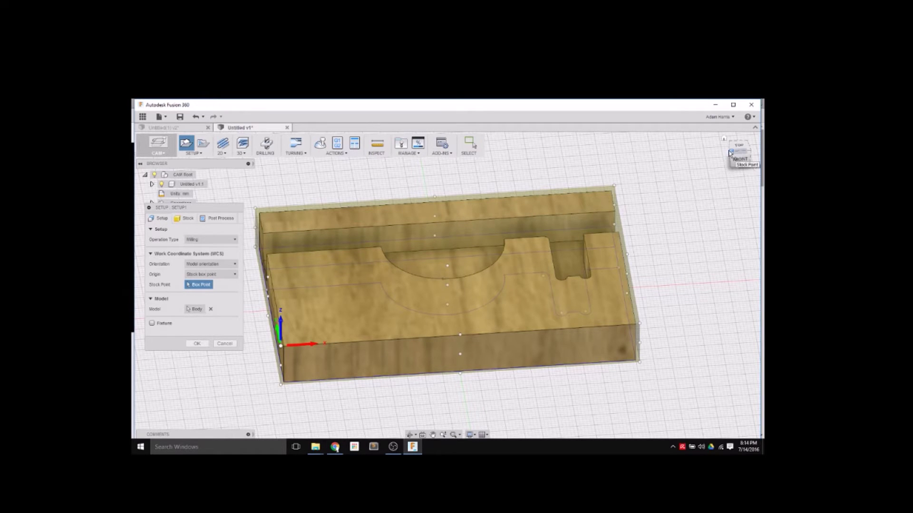
left_click_drag(738, 153, 729, 160)
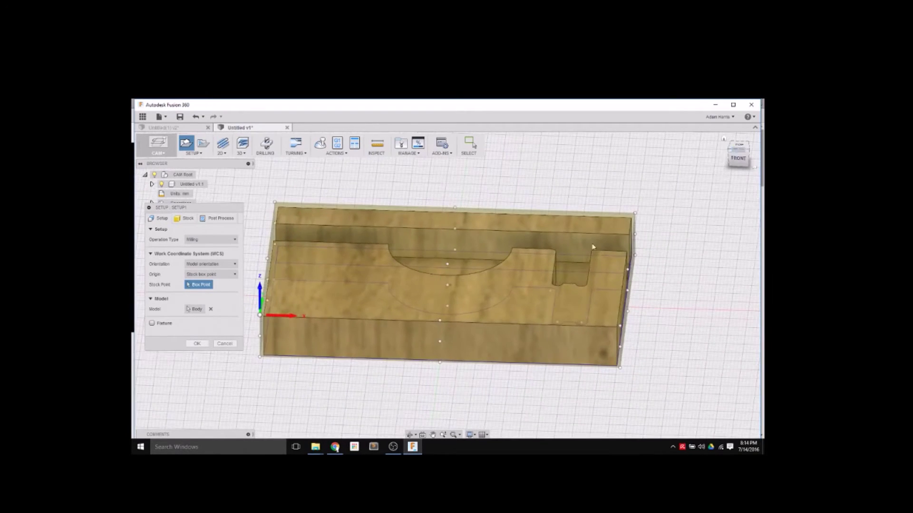
left_click(259, 315)
left_click(185, 220)
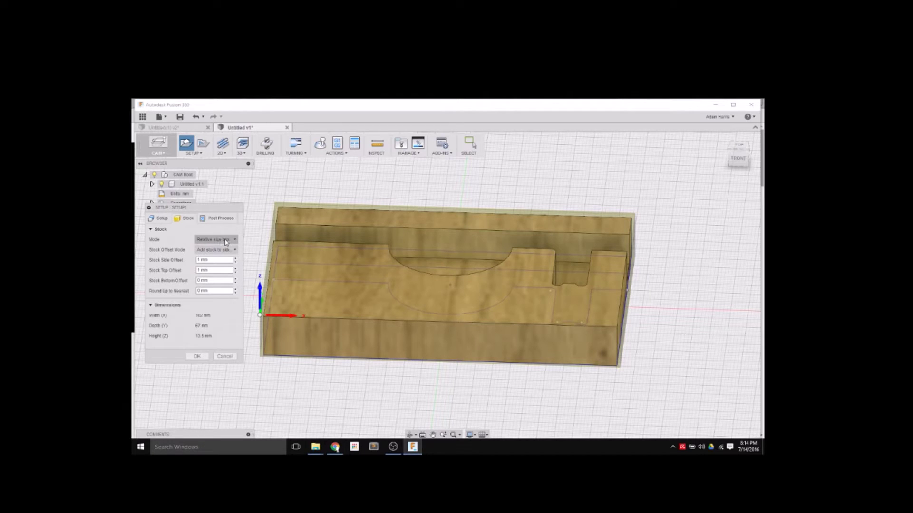
left_click(731, 152)
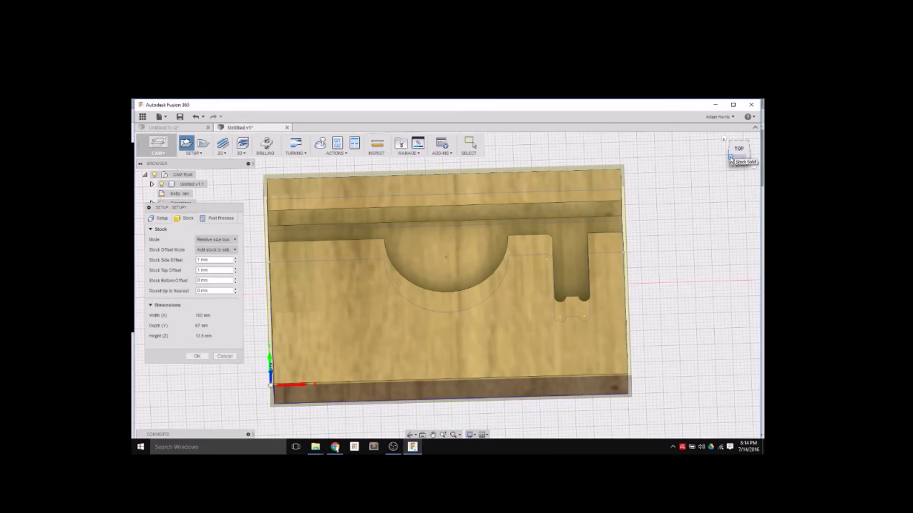
mouse_move(733, 161)
left_mouse_down()
mouse_move(731, 145)
mouse_move(735, 155)
left_mouse_up()
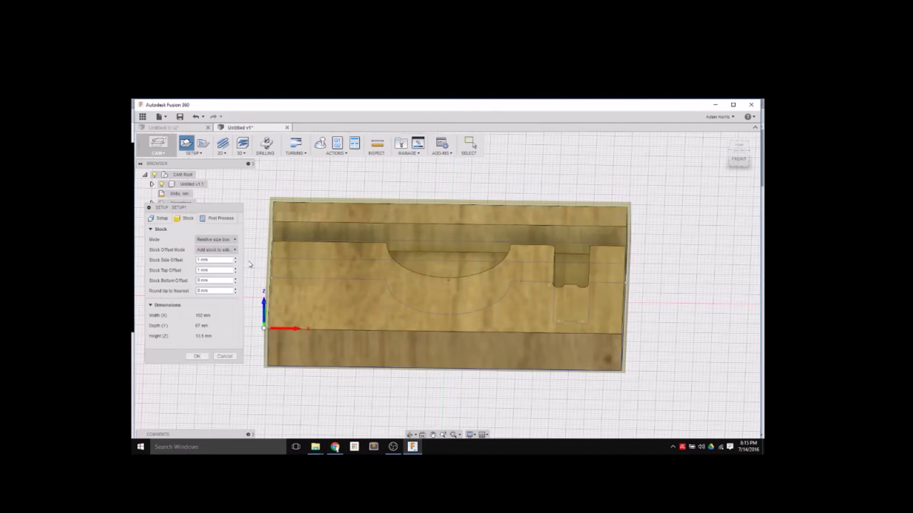
left_click(233, 240)
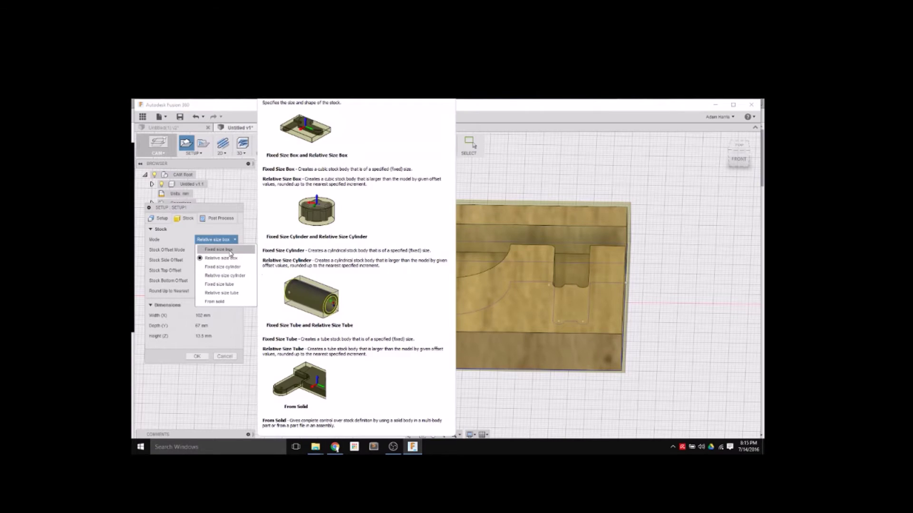
Change the stock to a fixed-size box with a 150 mm width (X).
left_click(230, 250)
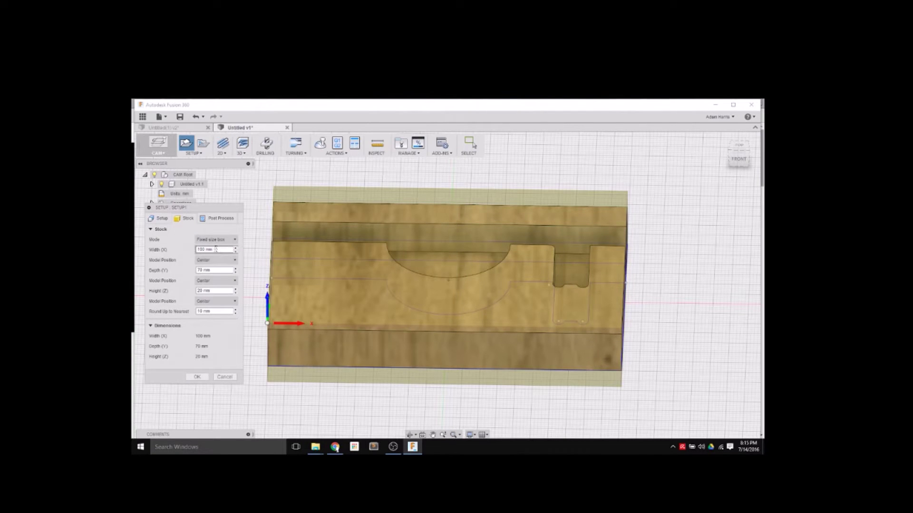
left_click(195, 249)
type("150")
key("Return")
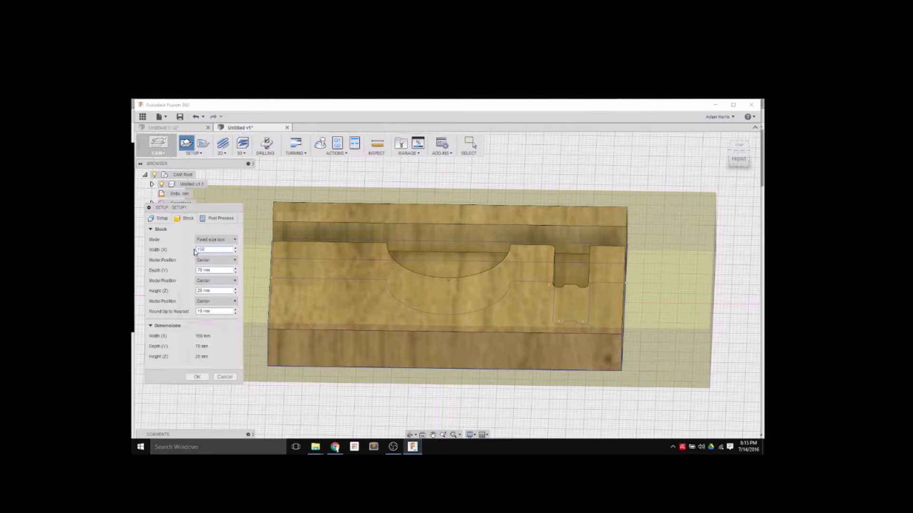
Select Setup1 to display its 150 × 70 × 20 mm stock box around the stand.
left_click(739, 146)
middle_click_drag(656, 199, 666, 205, "shift")
left_click(260, 236)
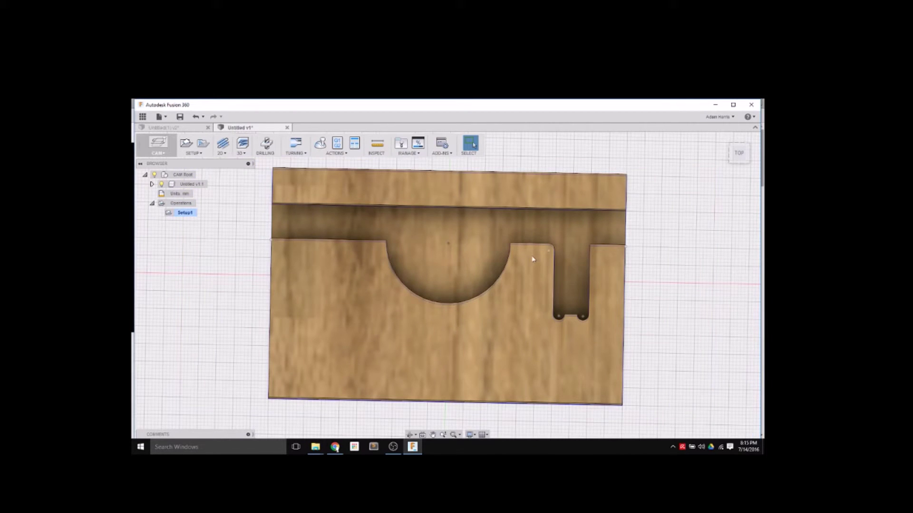
left_click(186, 214)
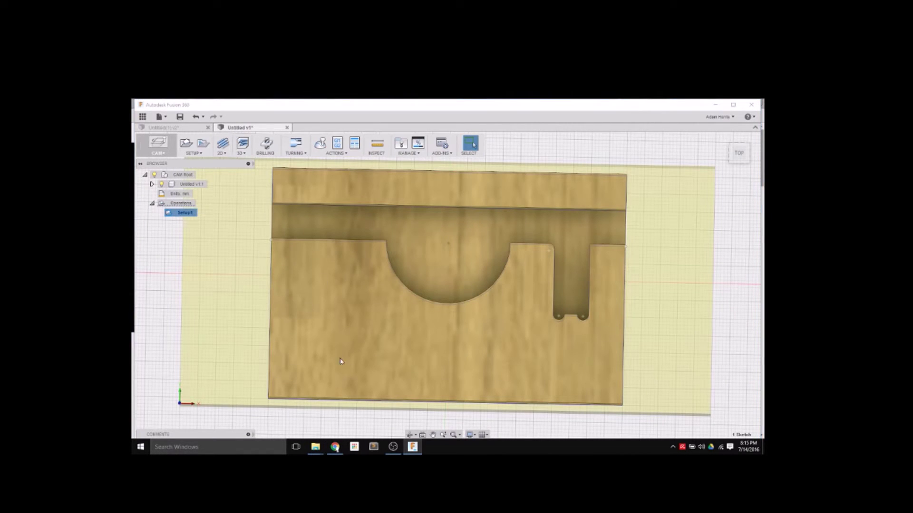
left_click_drag(739, 152, 736, 150)
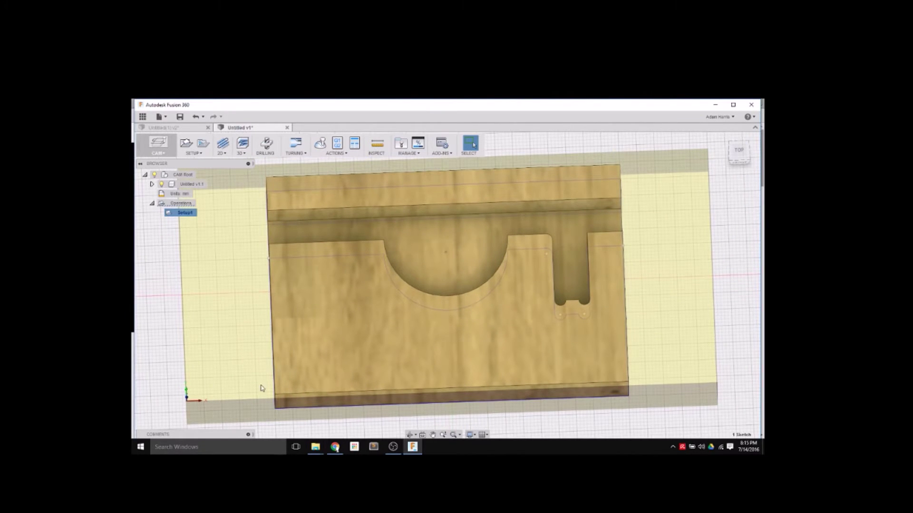
right_click(180, 213)
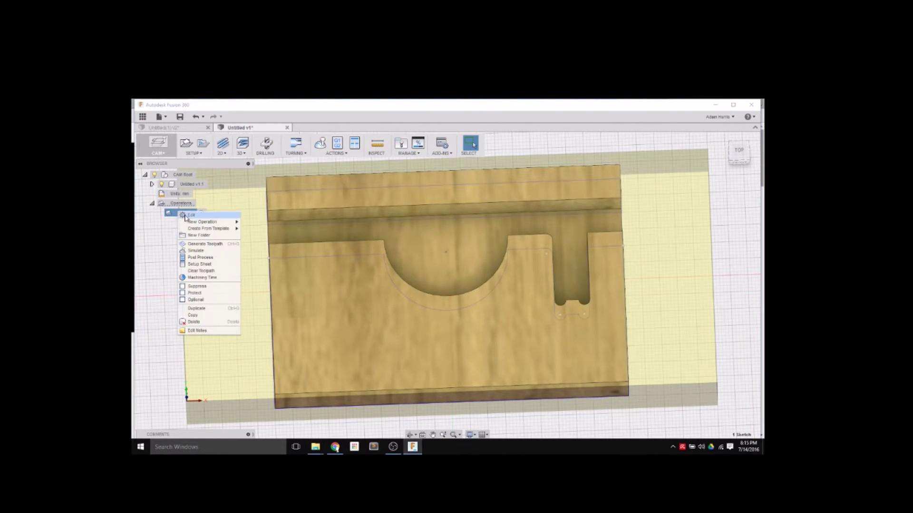
Set Setup1's width model position to offset 25 mm from the stock's left side.
left_click(186, 218)
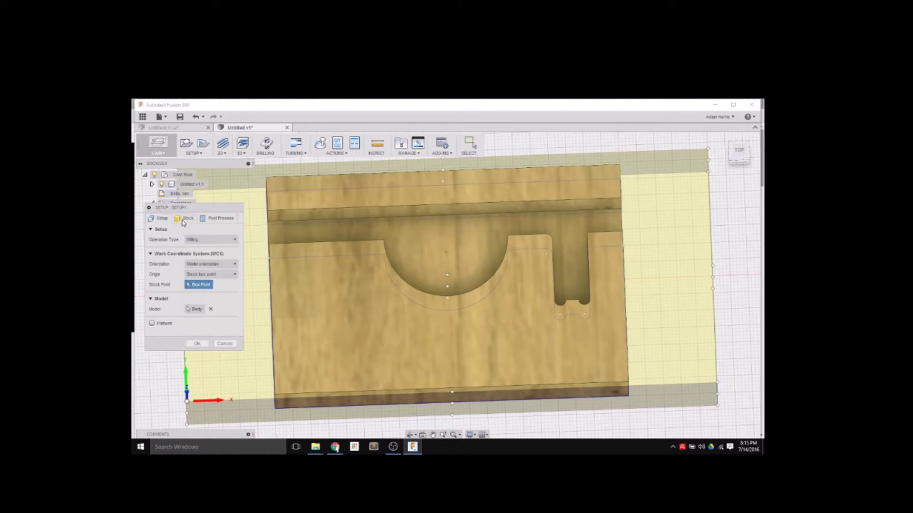
left_click(183, 219)
left_click(210, 271)
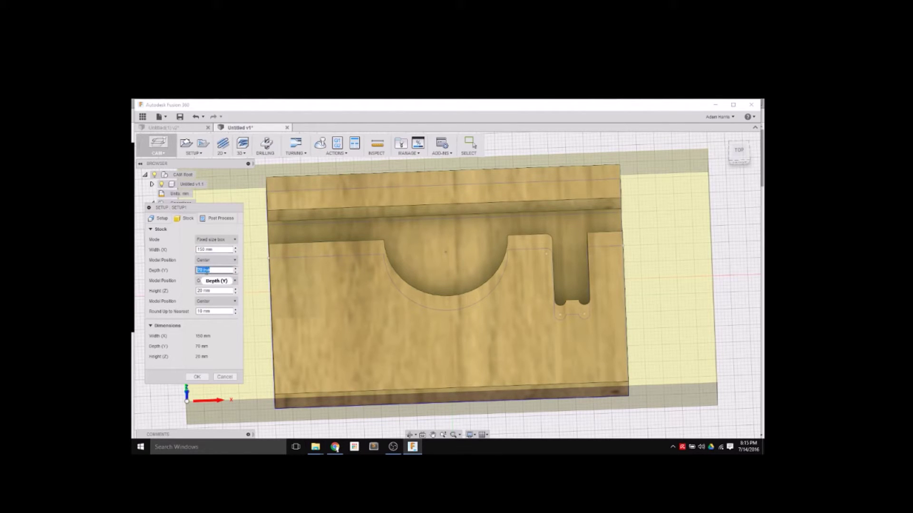
left_click(207, 262)
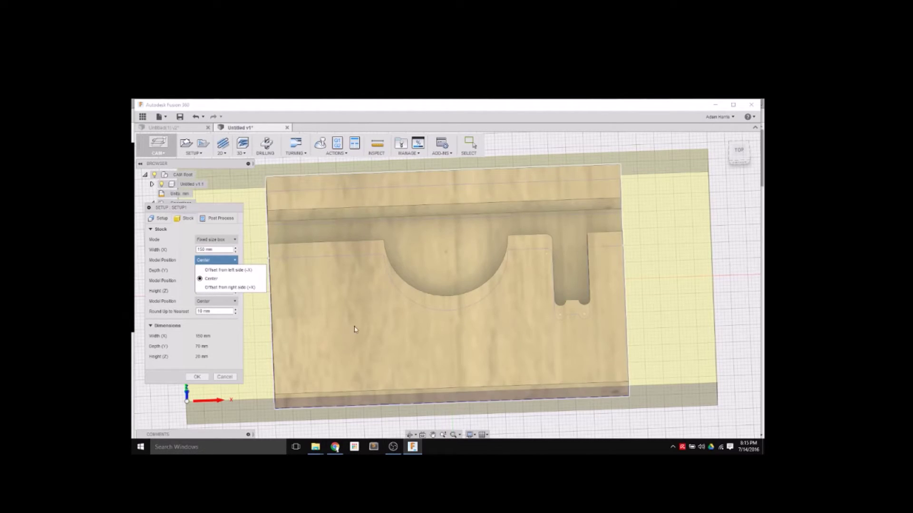
left_click(214, 270)
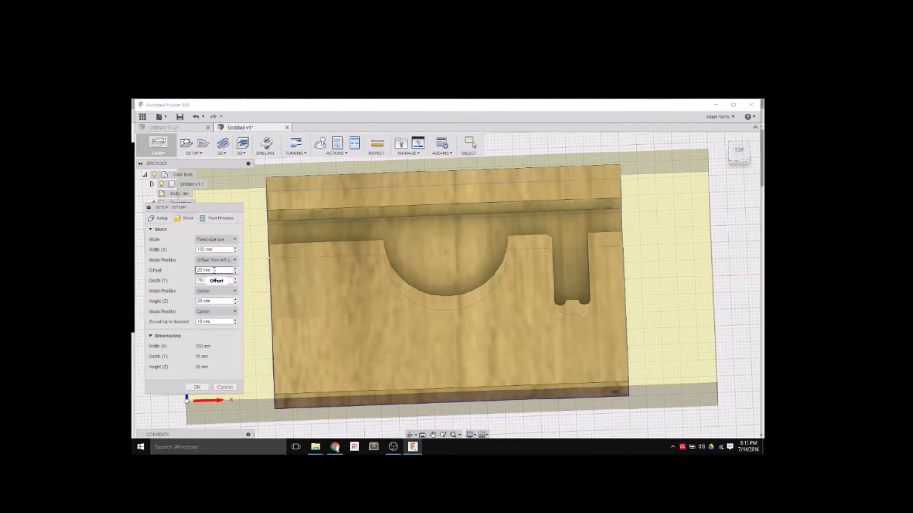
left_click(214, 270)
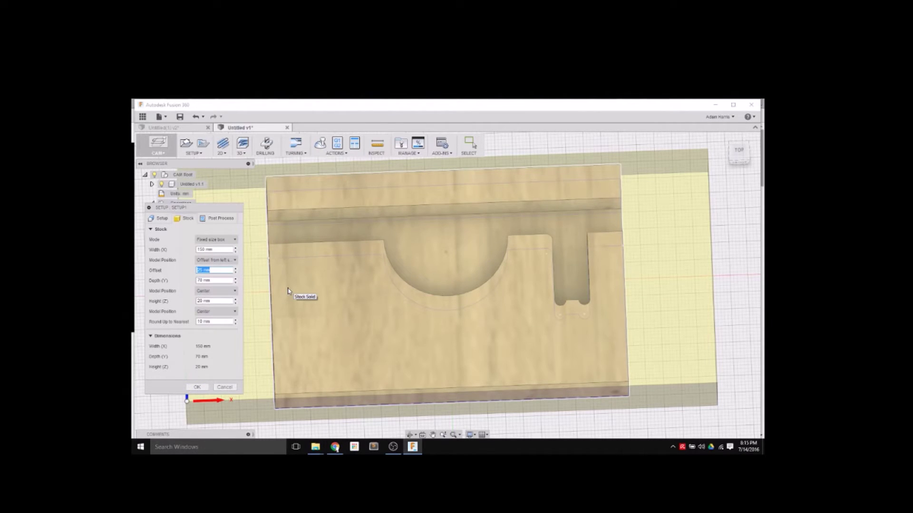
left_click_drag(213, 208, 698, 209)
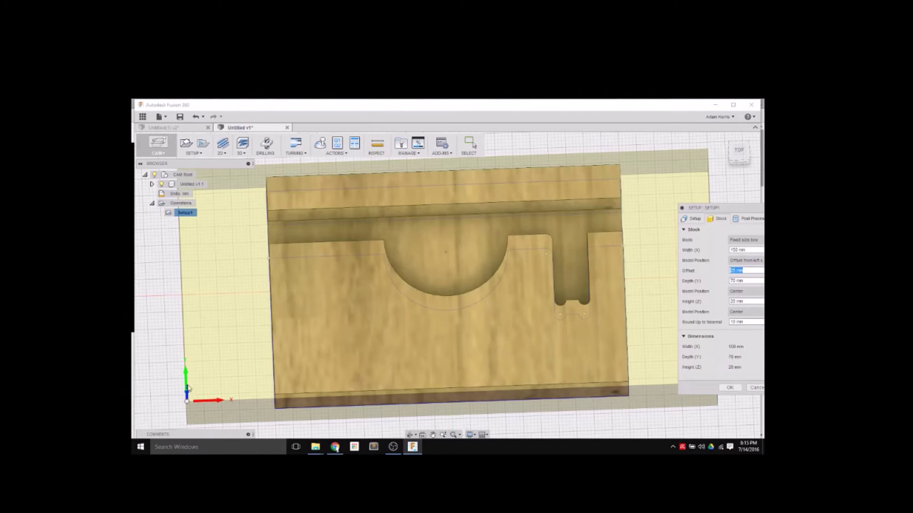
left_click_drag(747, 214, 632, 196)
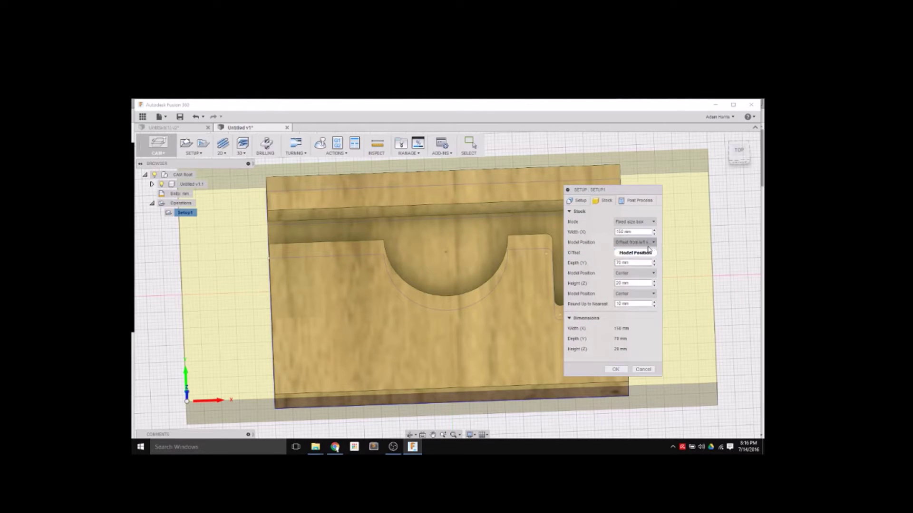
key("Return")
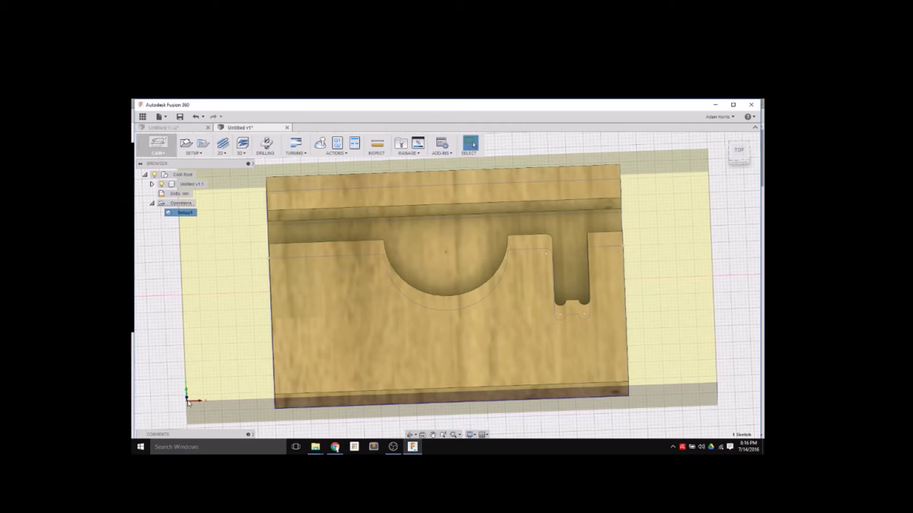
right_click(185, 214)
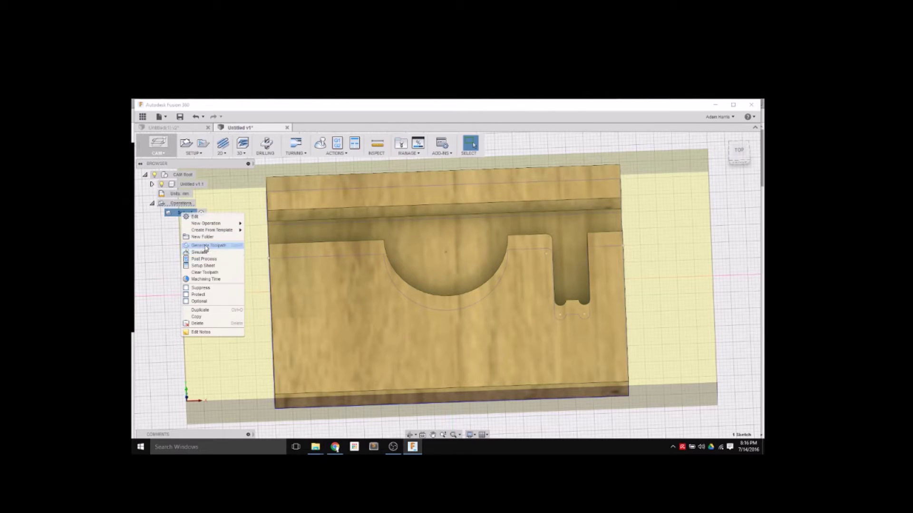
Change Setup1's left-side stock offset from 25 mm to 0 mm.
left_click(195, 217)
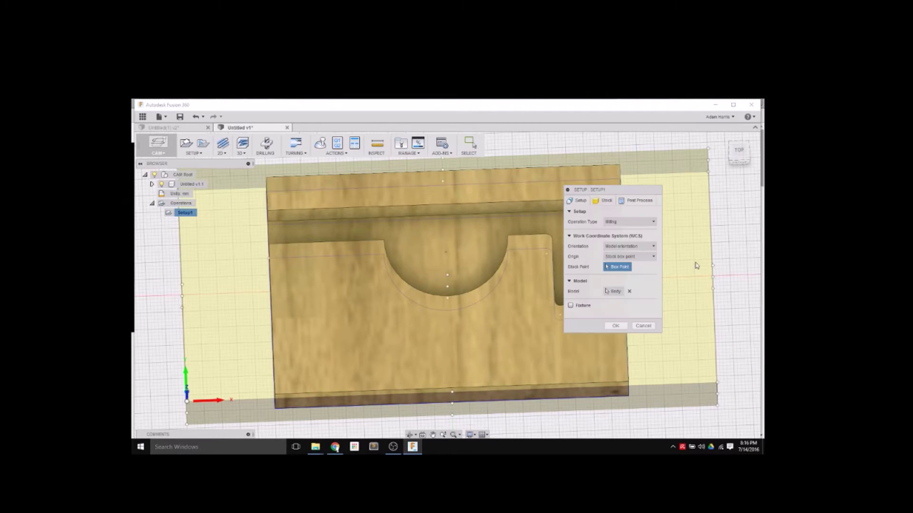
left_click(605, 201)
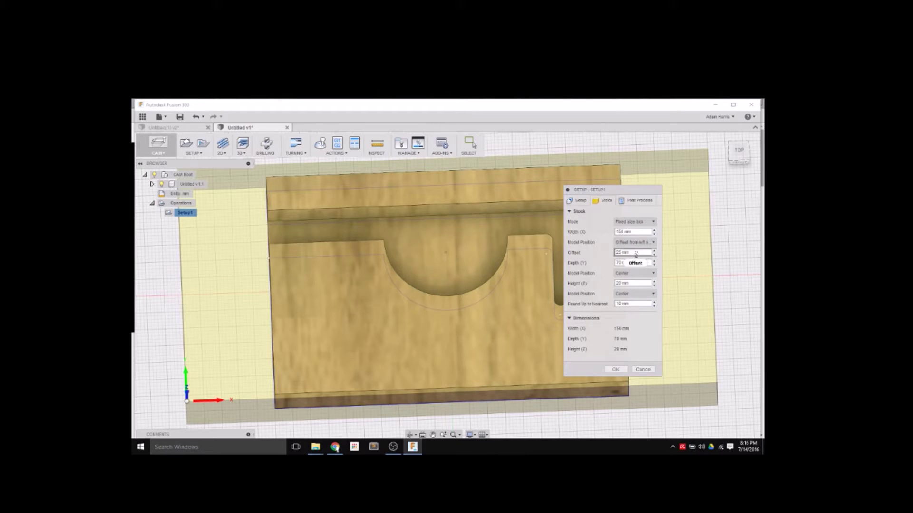
left_click_drag(634, 252, 612, 252)
type("0")
key("Return")
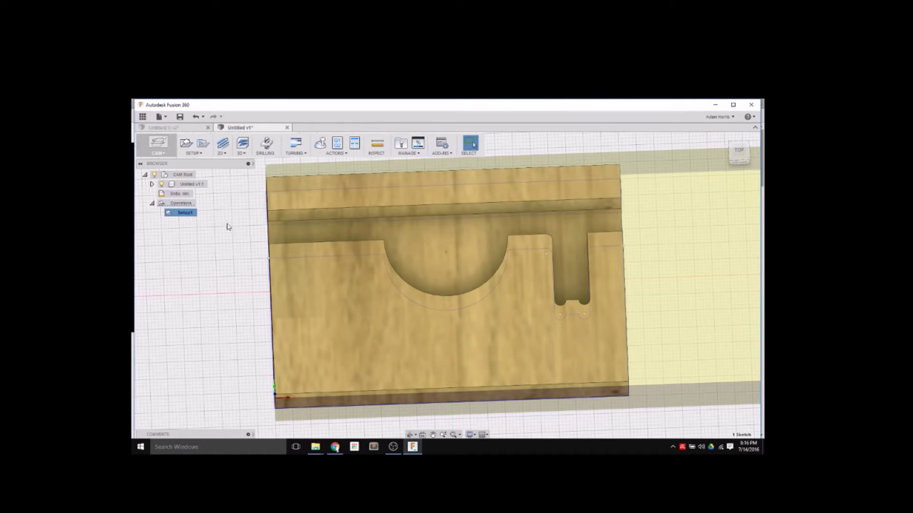
Edit Setup1 again and set the left-side stock offset to 5 mm.
right_click(185, 214)
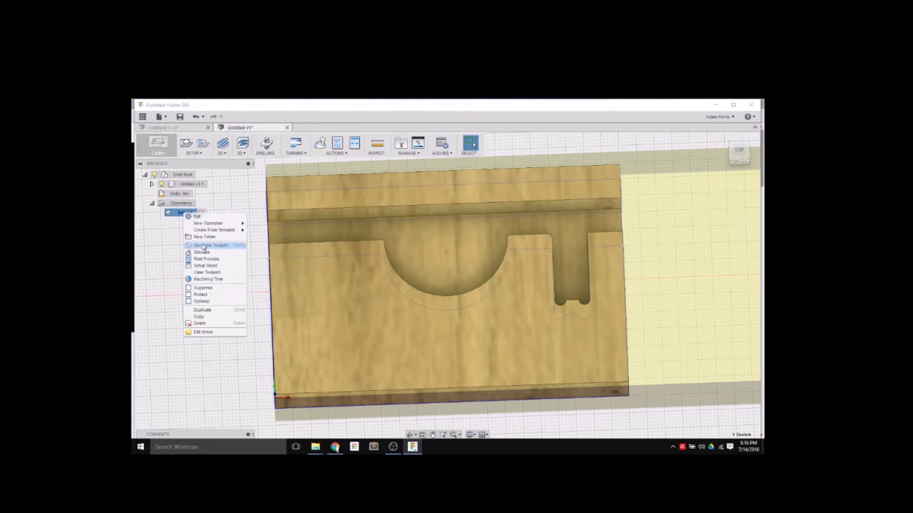
left_click(198, 216)
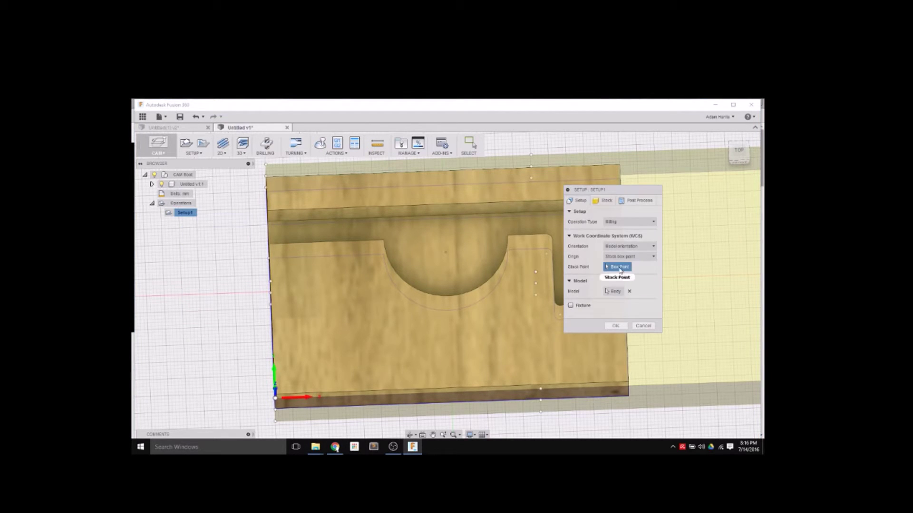
left_click(605, 200)
double_click(639, 252)
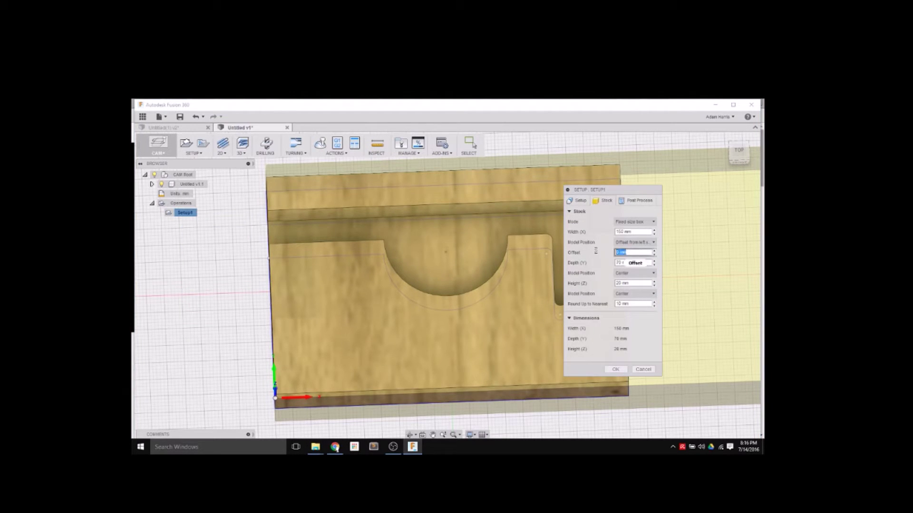
type("5")
key("Return")
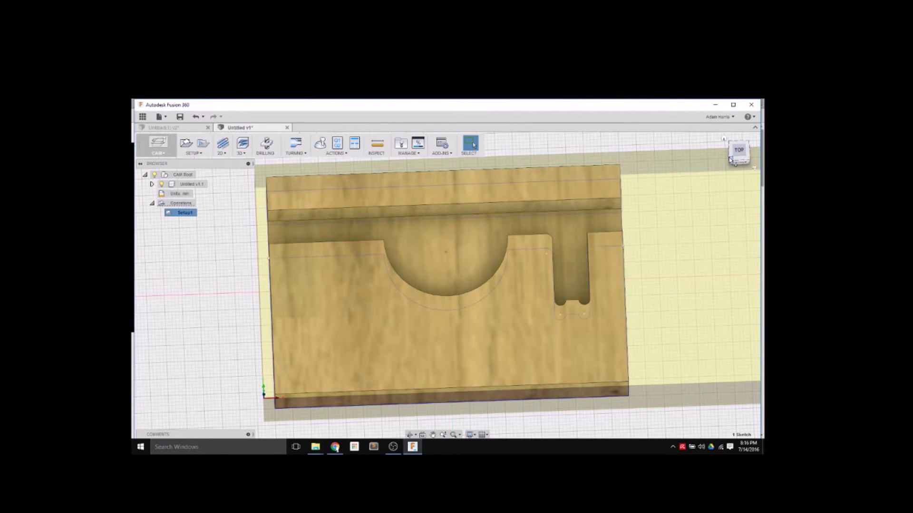
mouse_move(732, 159)
left_mouse_down()
mouse_move(728, 152)
mouse_move(290, 310)
left_mouse_up()
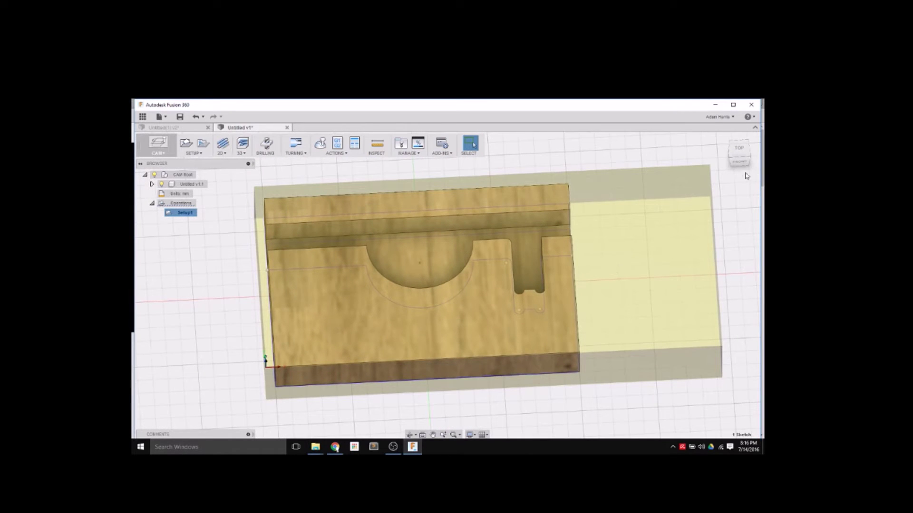
left_click_drag(739, 159, 754, 206)
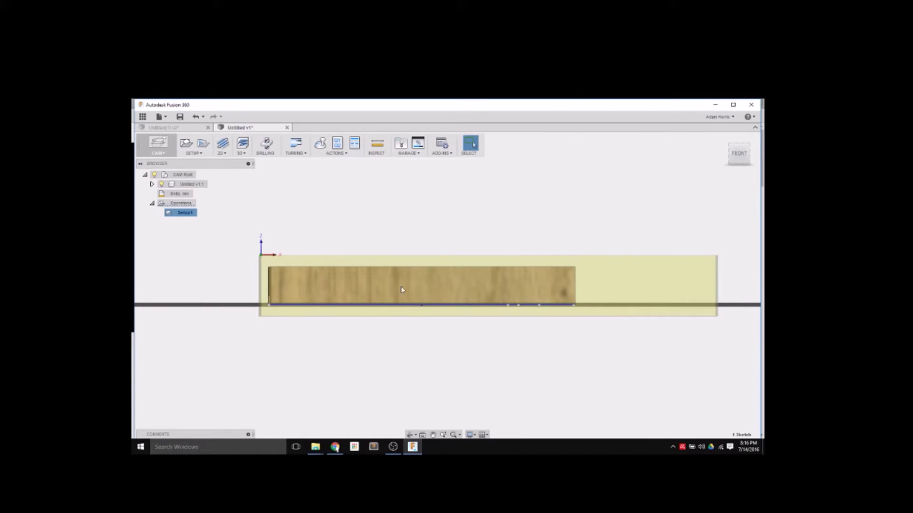
Enter 12.5 mm as Setup1's stock height (Z).
right_click(183, 213)
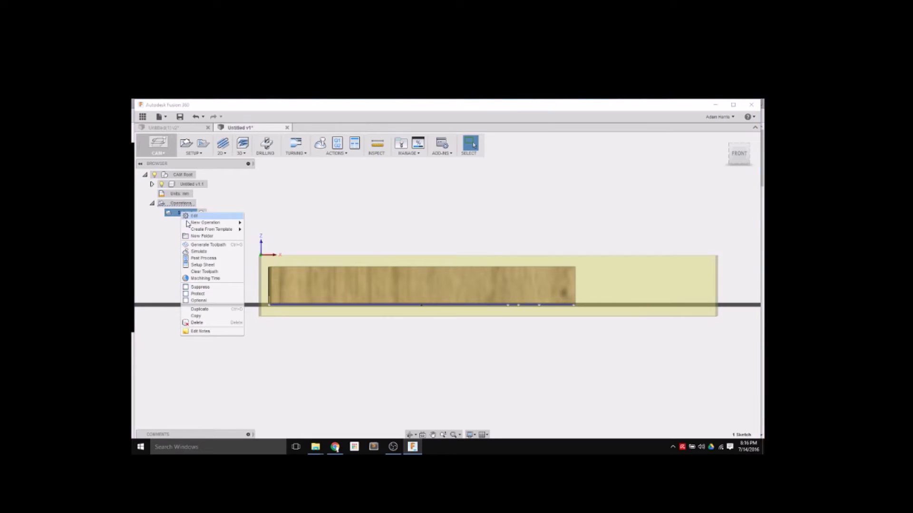
left_click(194, 216)
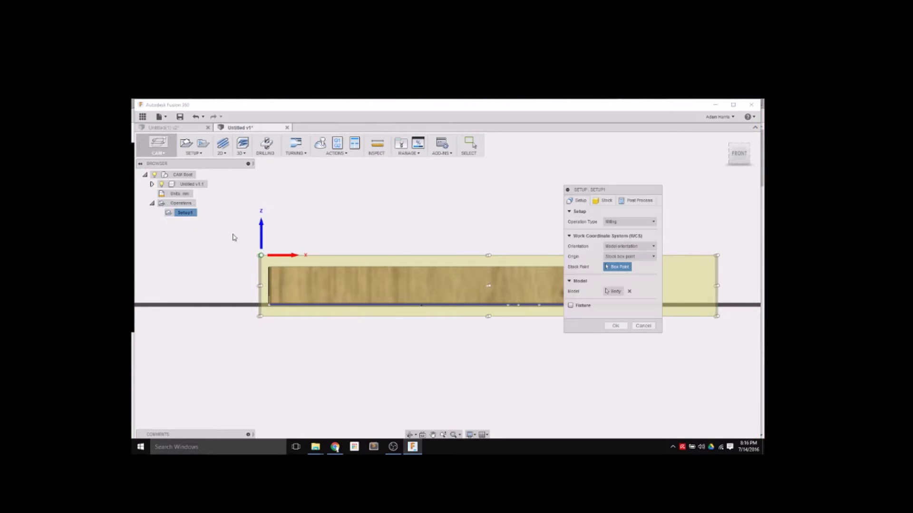
left_click(606, 201)
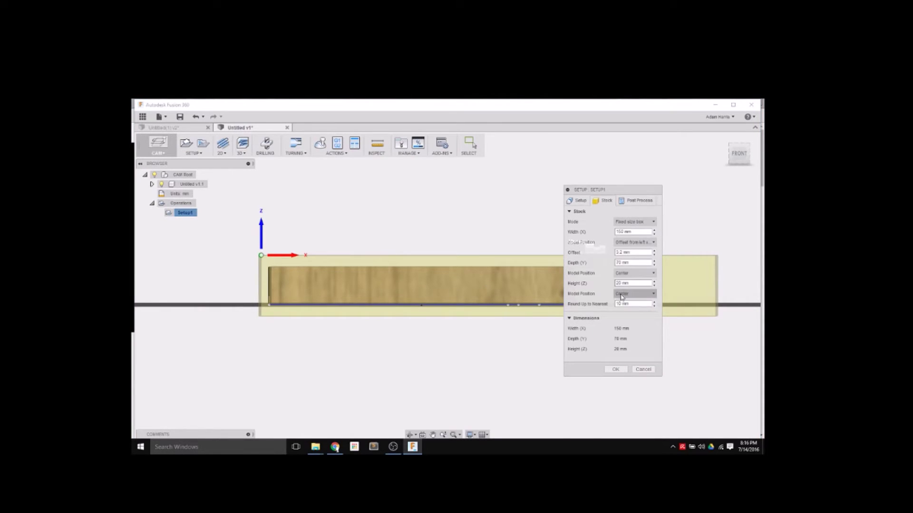
left_click(636, 284)
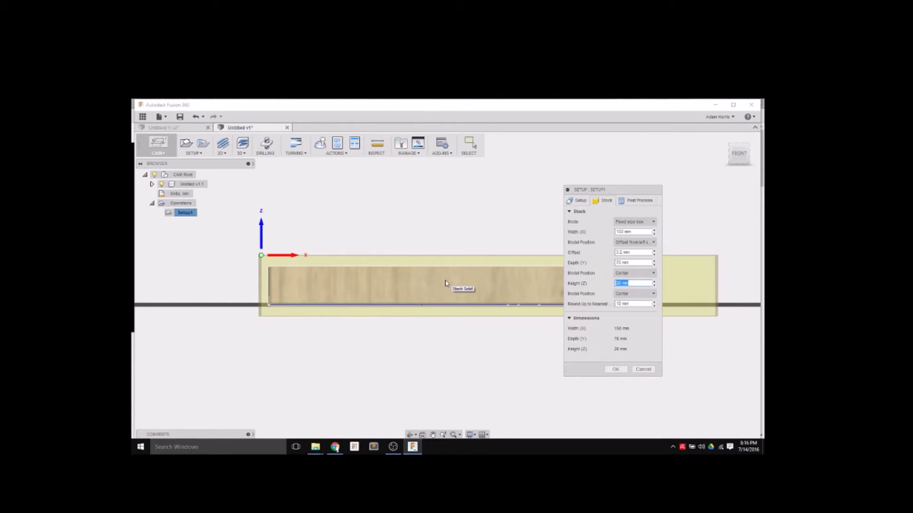
type("12.5")
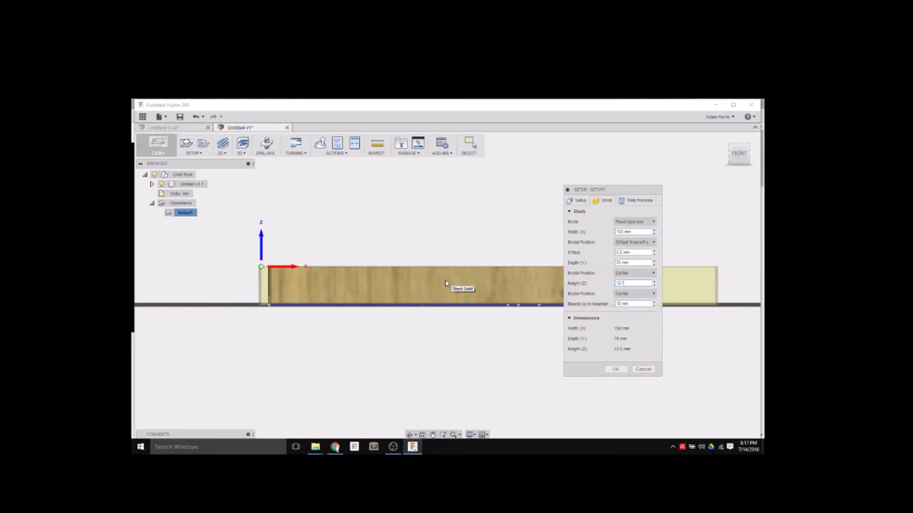
key("Return")
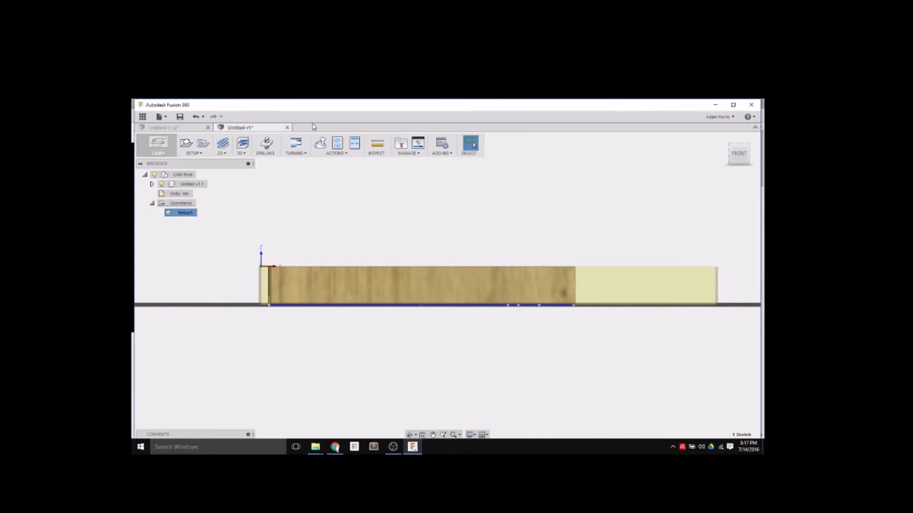
Make the stock 20 mm tall with the part offset 0 mm from its bottom.
right_click(184, 214)
left_click(194, 218)
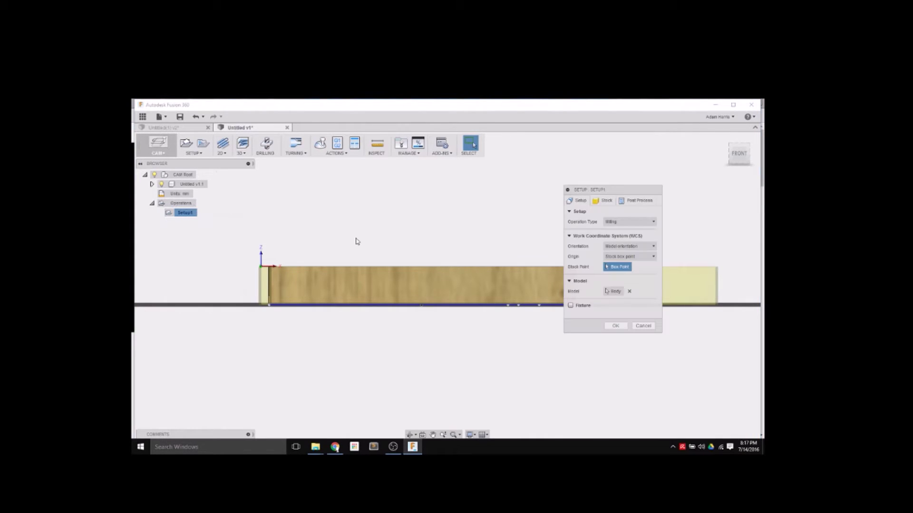
left_click(604, 200)
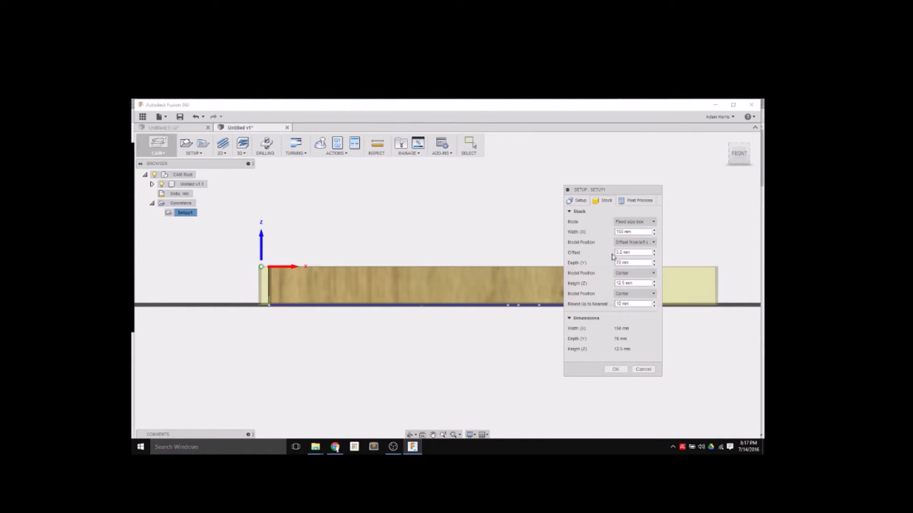
left_click(618, 283)
type("20")
left_click(634, 293)
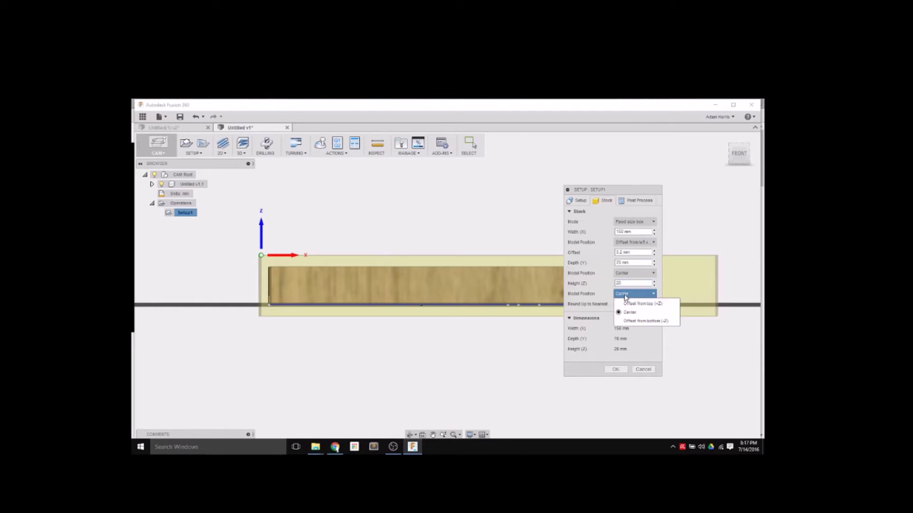
left_click(637, 321)
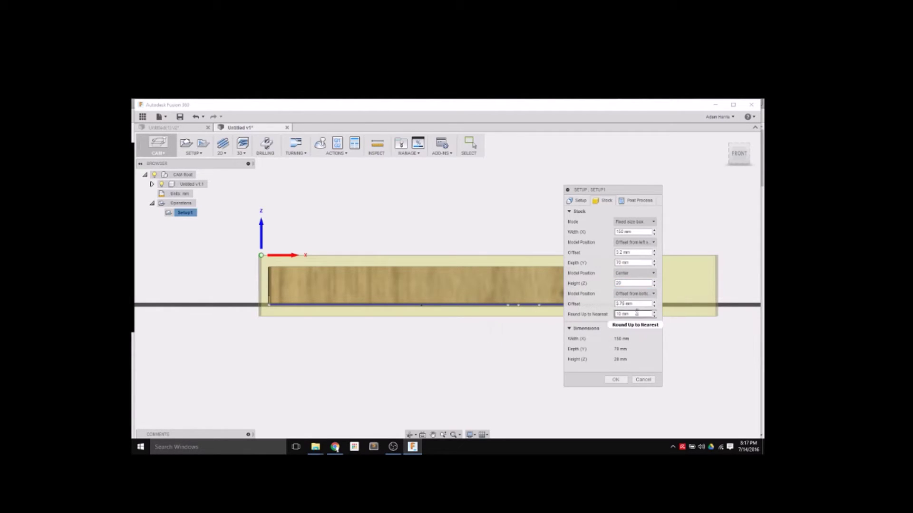
left_click(634, 304)
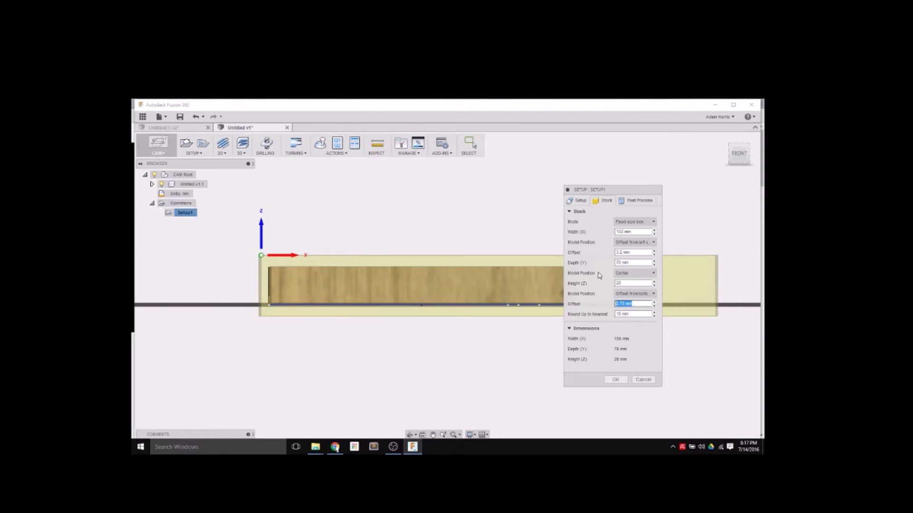
type("0")
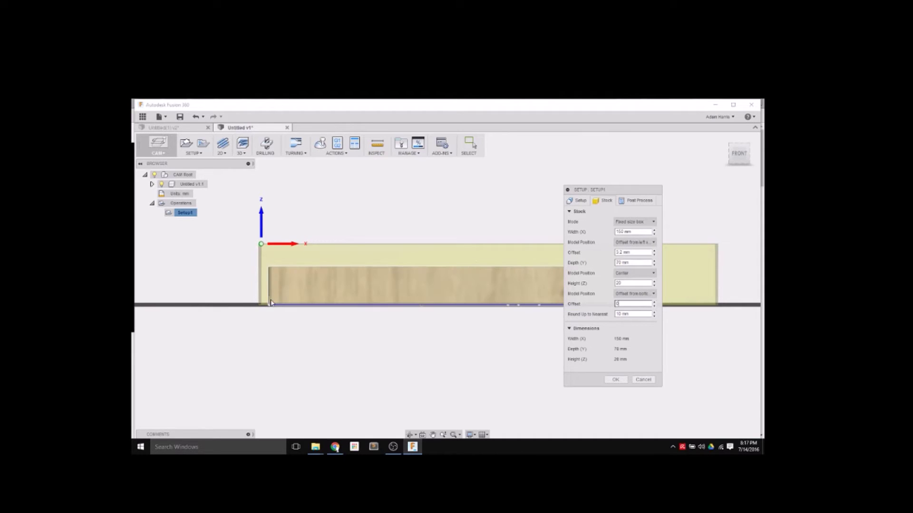
left_click(724, 139)
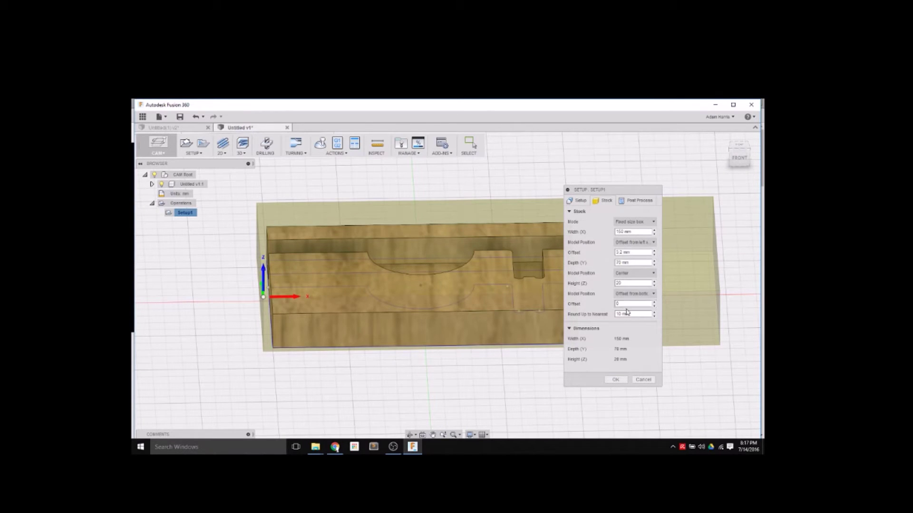
left_click(632, 283)
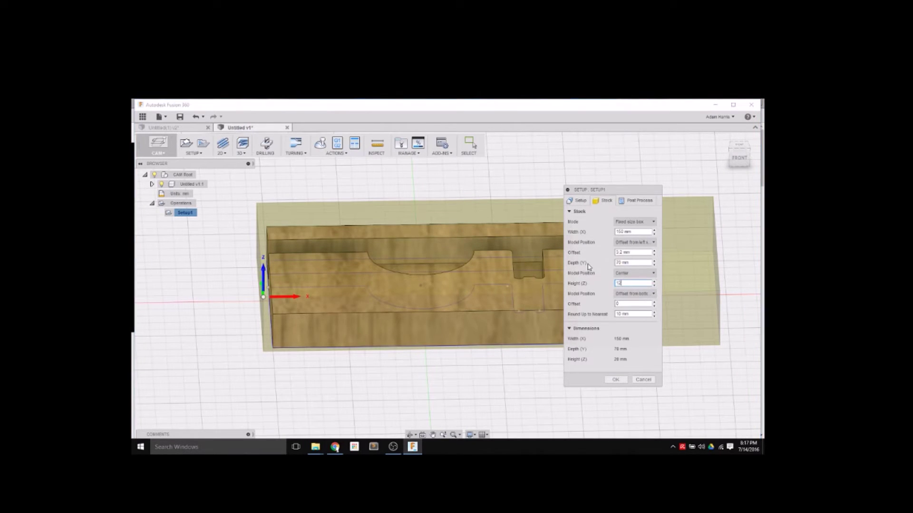
key("Return")
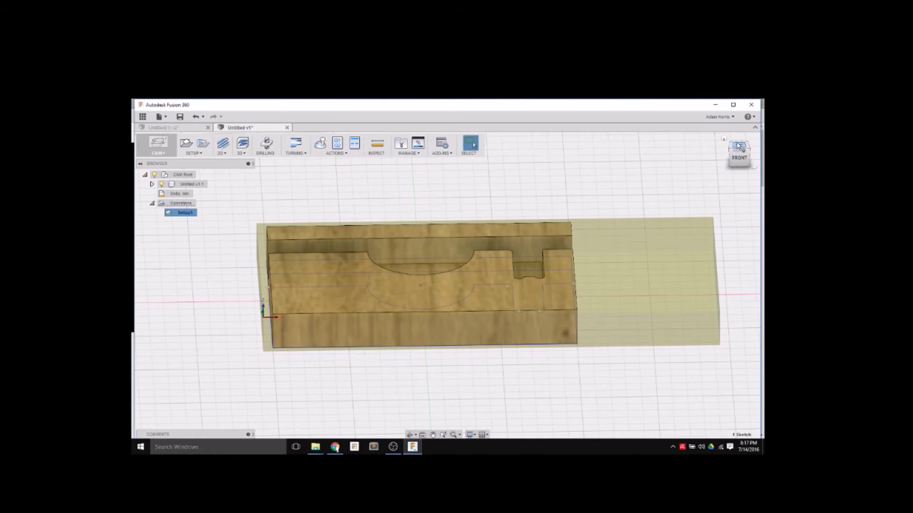
left_click(731, 152)
left_click(731, 136)
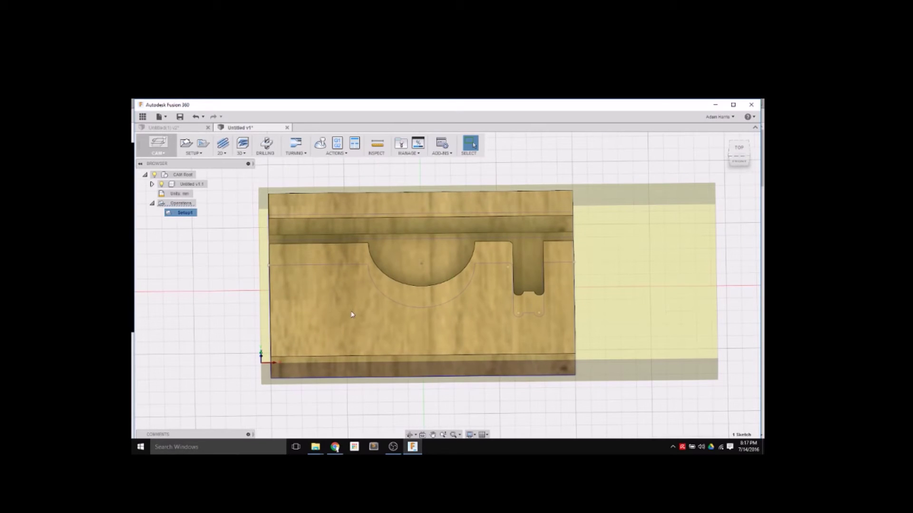
Save the design as a new version, keeping the setup name Setup1.
left_click(180, 121)
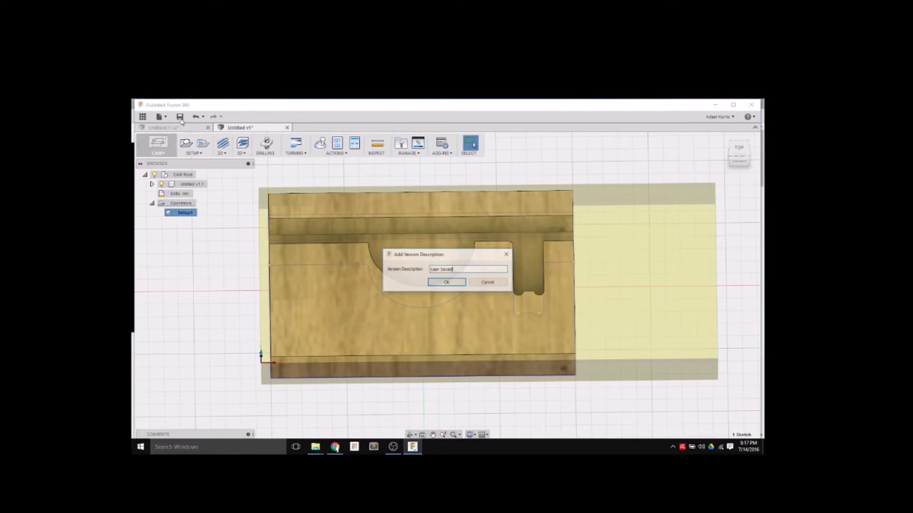
left_click(446, 285)
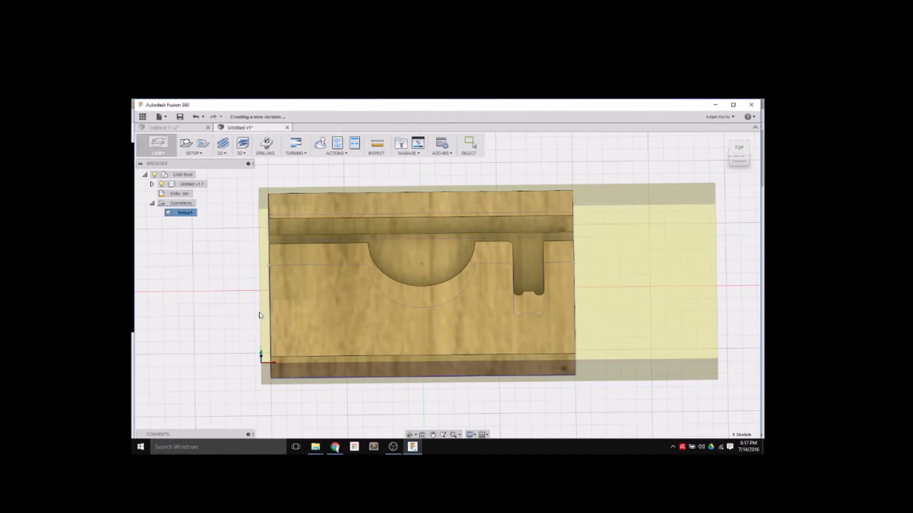
left_click(180, 214)
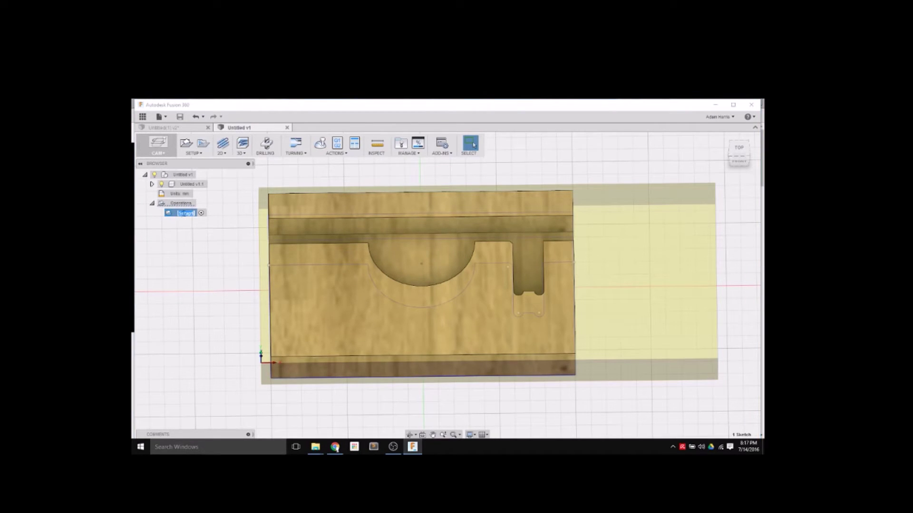
key("Return")
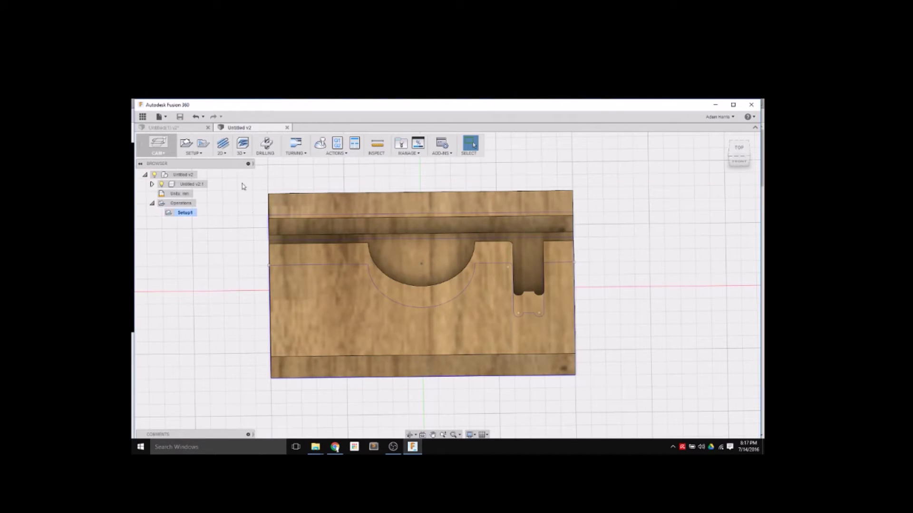
Start a new 2D Contour operation from the 2D milling list.
left_click(224, 154)
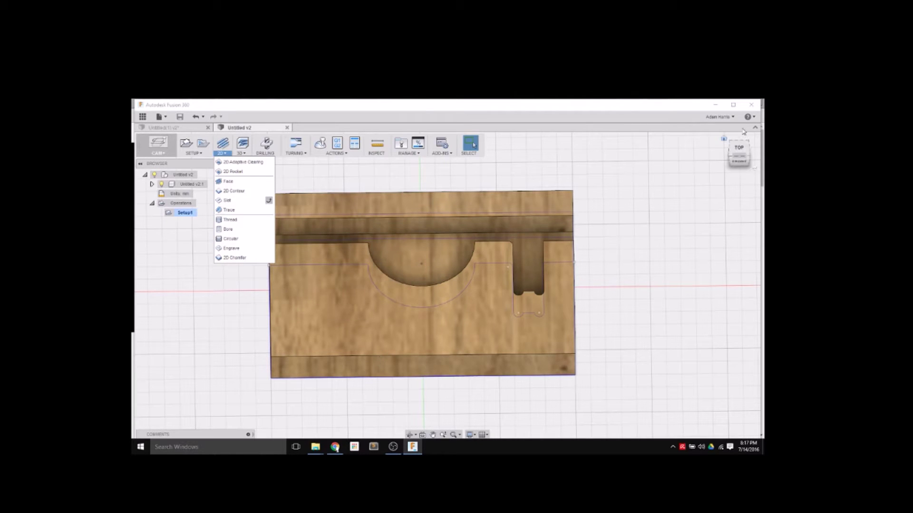
mouse_move(737, 153)
left_mouse_down()
mouse_move(730, 159)
mouse_move(750, 144)
left_mouse_up()
left_click(222, 150)
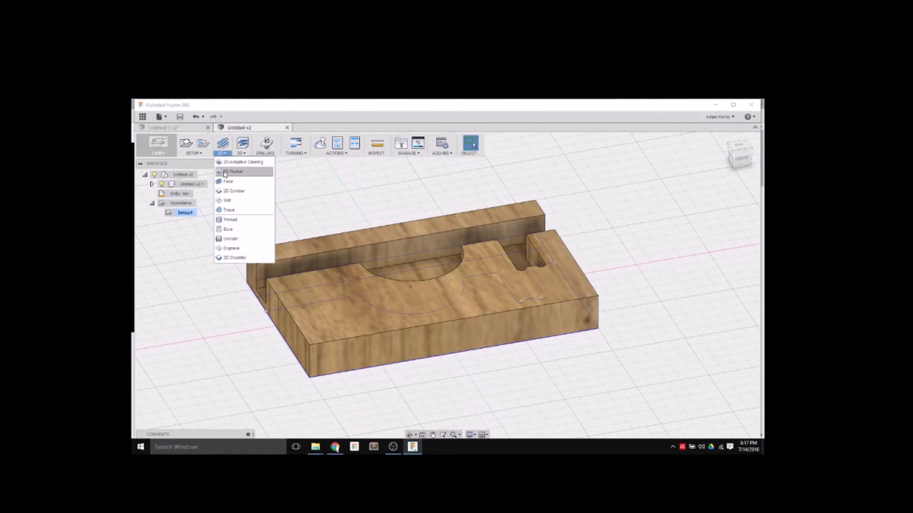
left_click(229, 194)
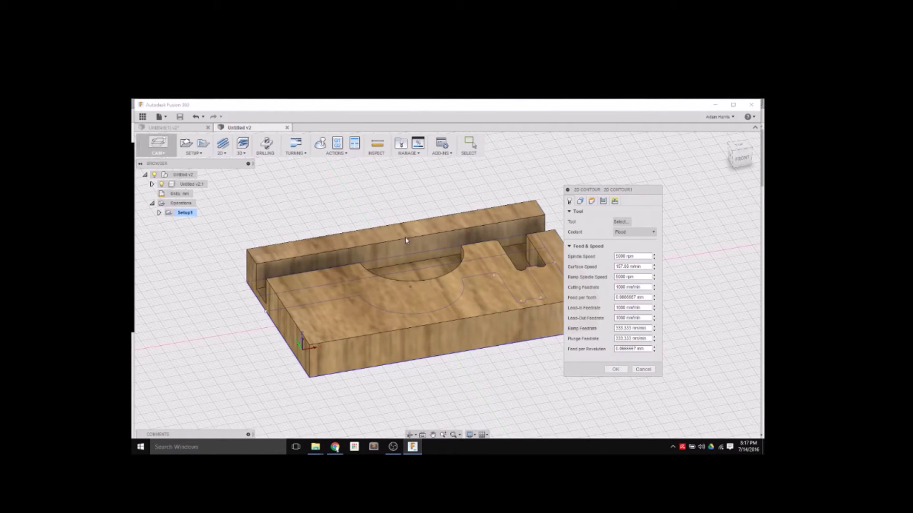
Give 2D Contour1 the 1/8" flat endmill and set coolant to Disabled.
left_click(629, 233)
left_click(630, 244)
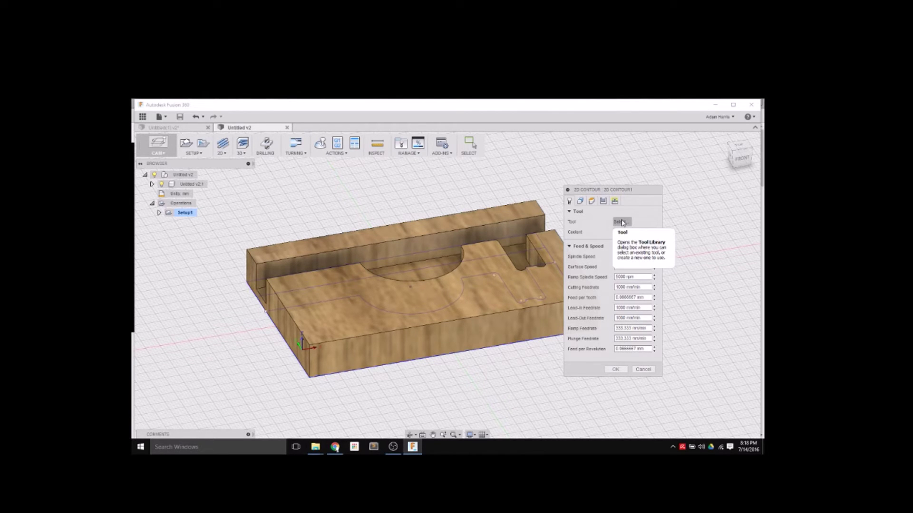
left_click(621, 222)
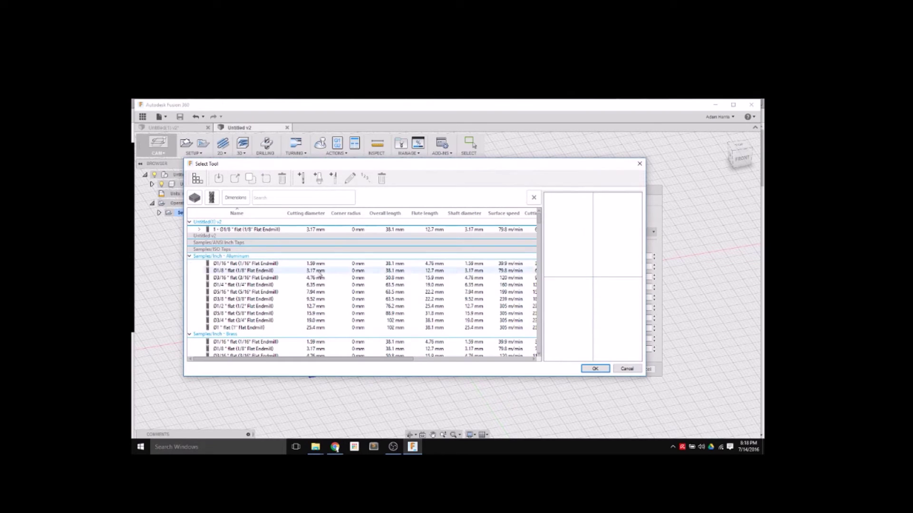
left_click(254, 230)
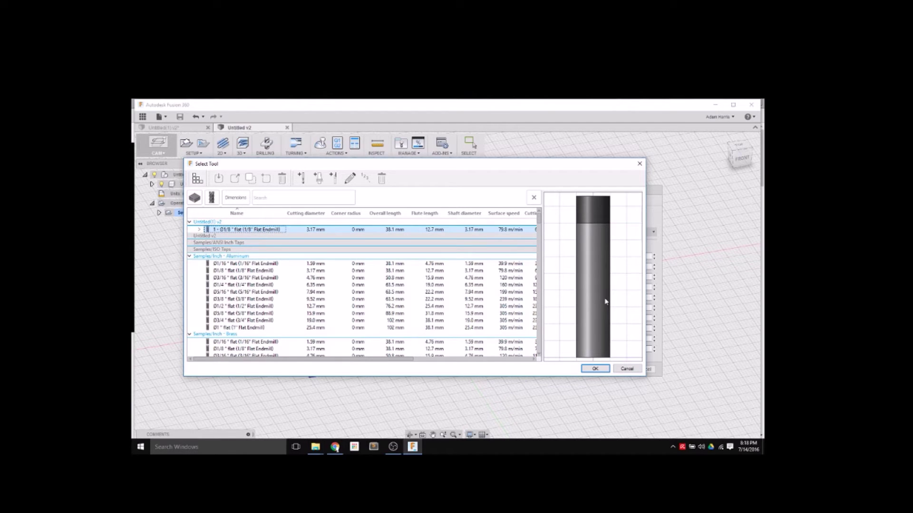
left_click(594, 369)
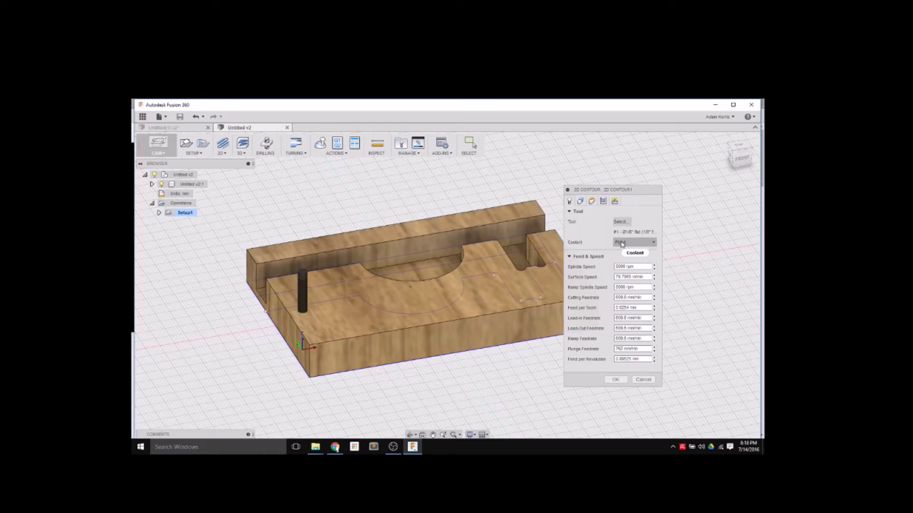
left_click(621, 244)
left_click(629, 252)
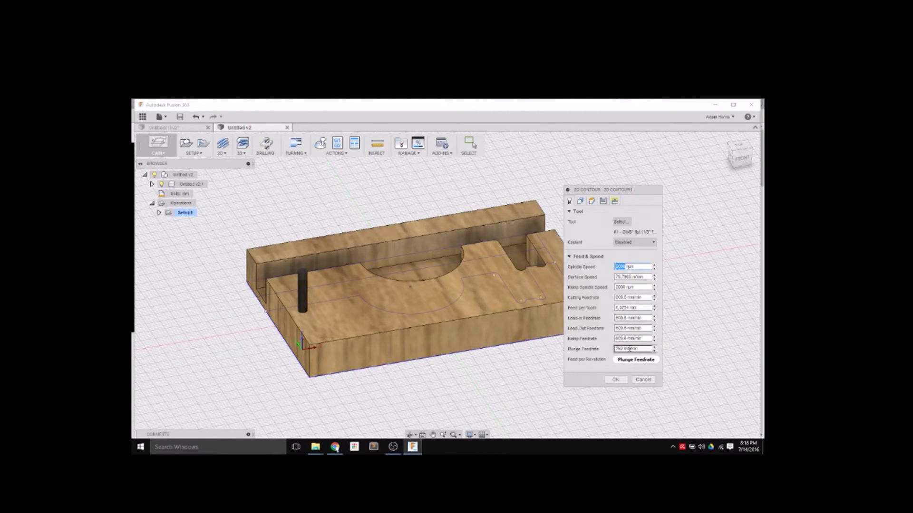
left_click(580, 202)
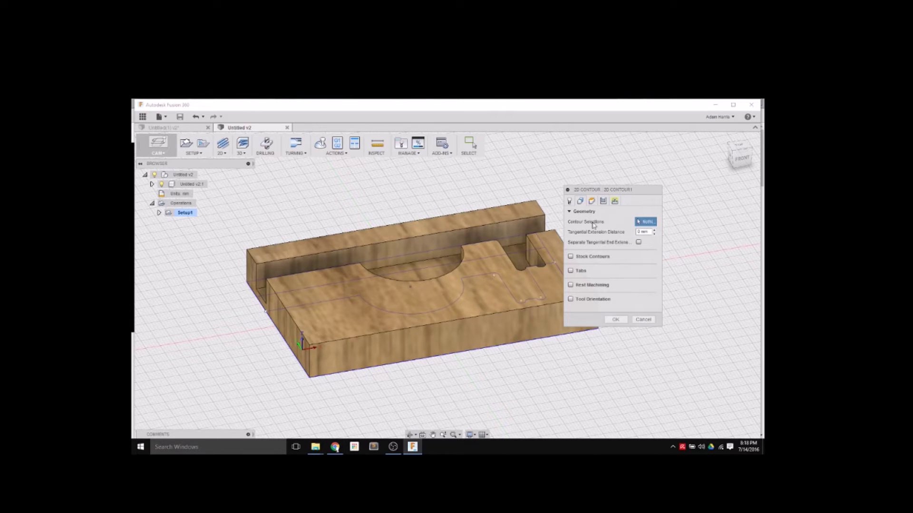
Chain the block's outer bottom edge as the contour, leaving Stock Contours off.
left_click(451, 356)
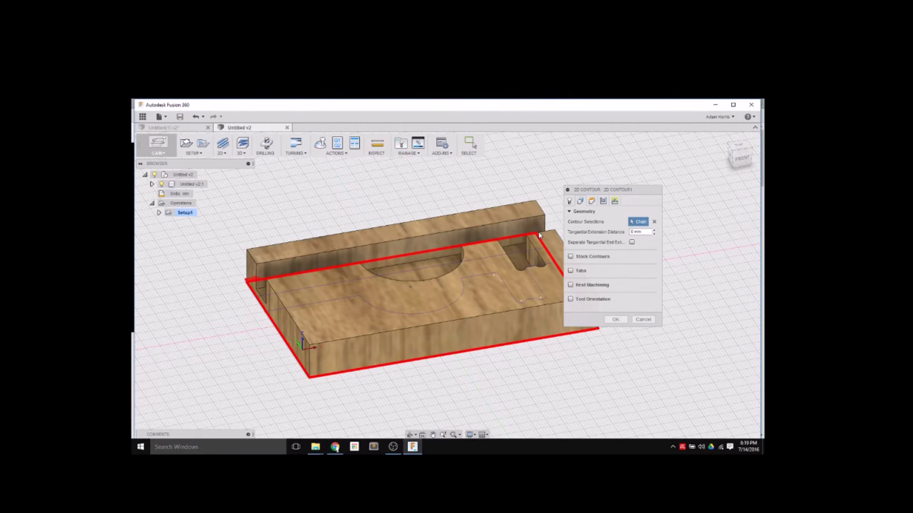
left_click(571, 258)
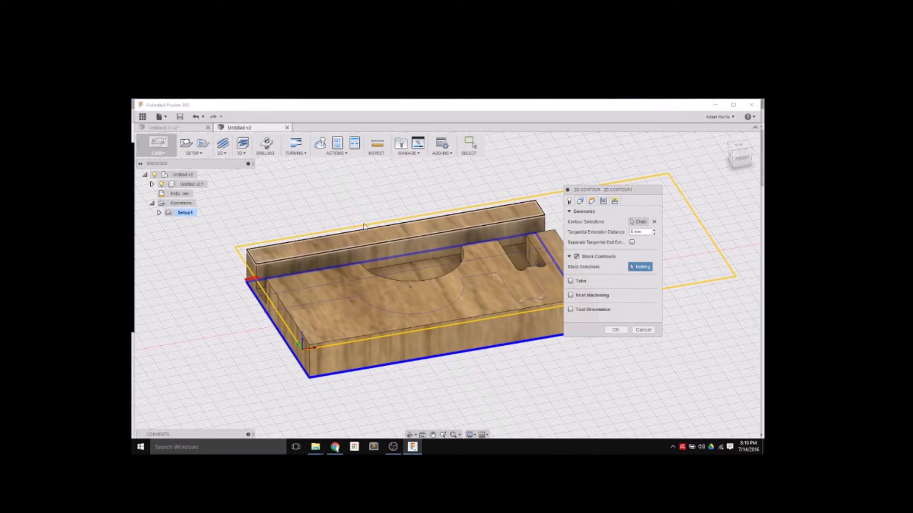
left_click(576, 257)
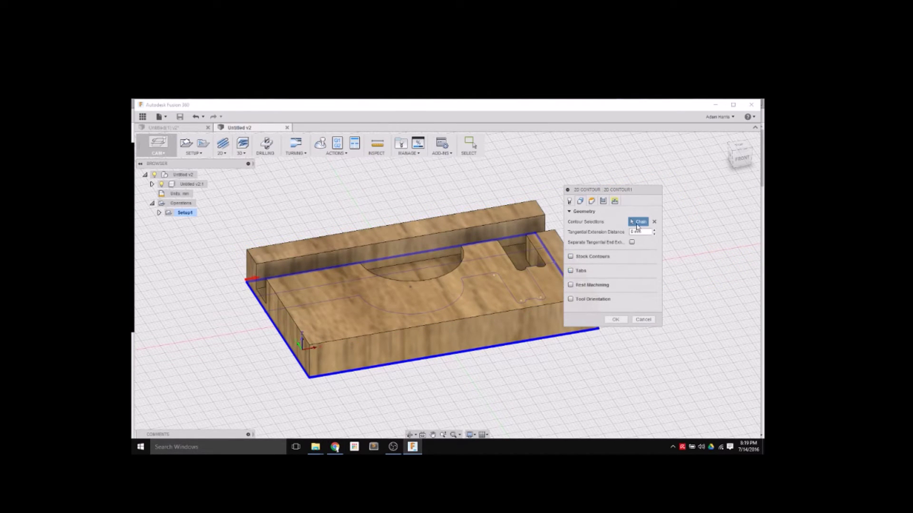
left_click(734, 162)
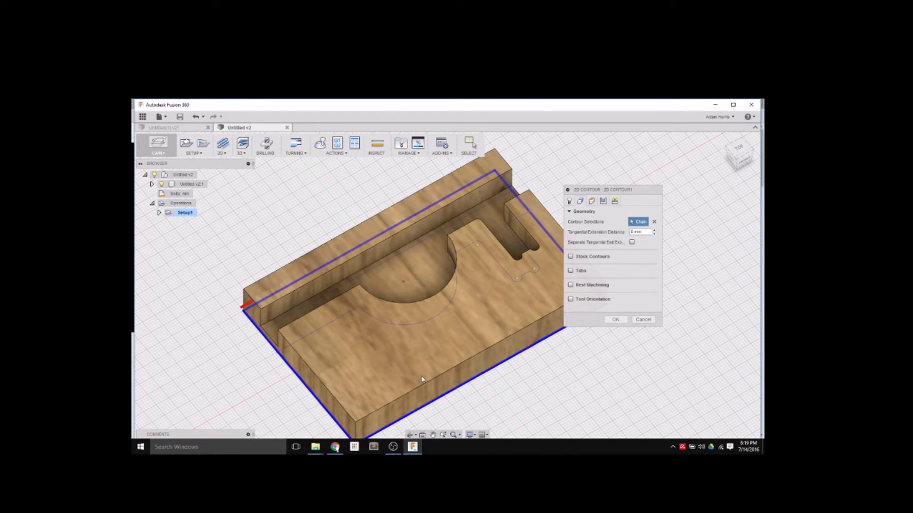
left_click(738, 162)
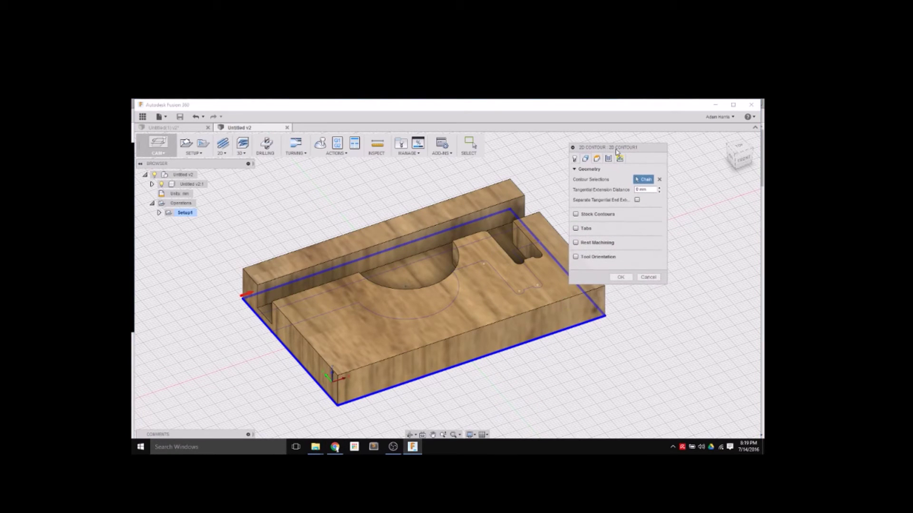
Enable tabs on the contour, trying triangular then settling on rectangular shape.
left_click(576, 229)
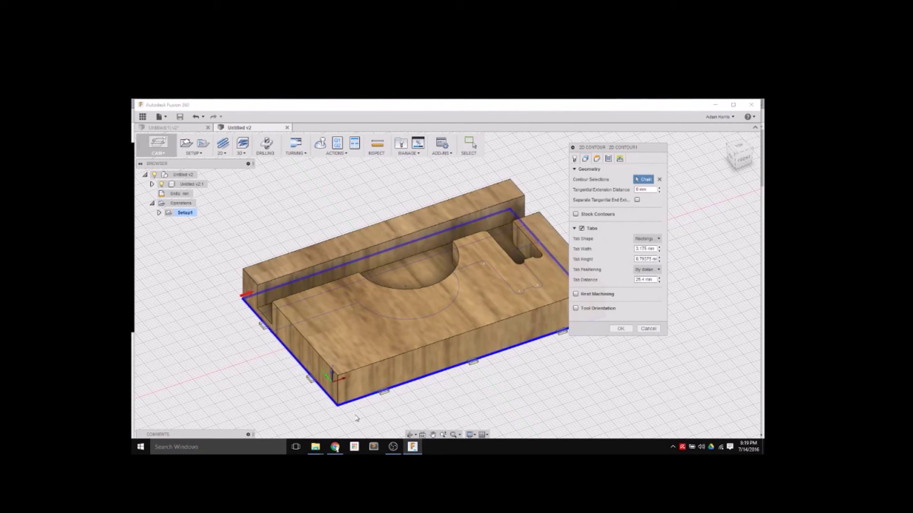
left_click_drag(637, 148, 682, 151)
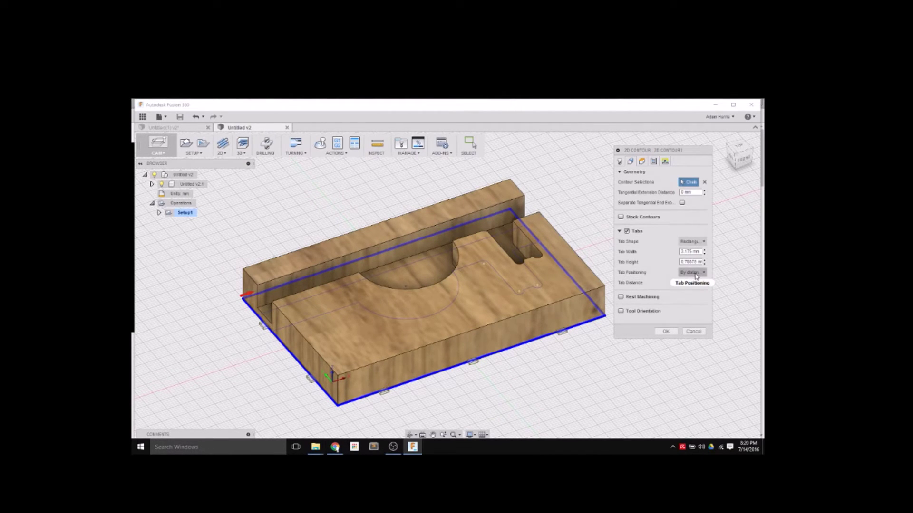
left_click(692, 242)
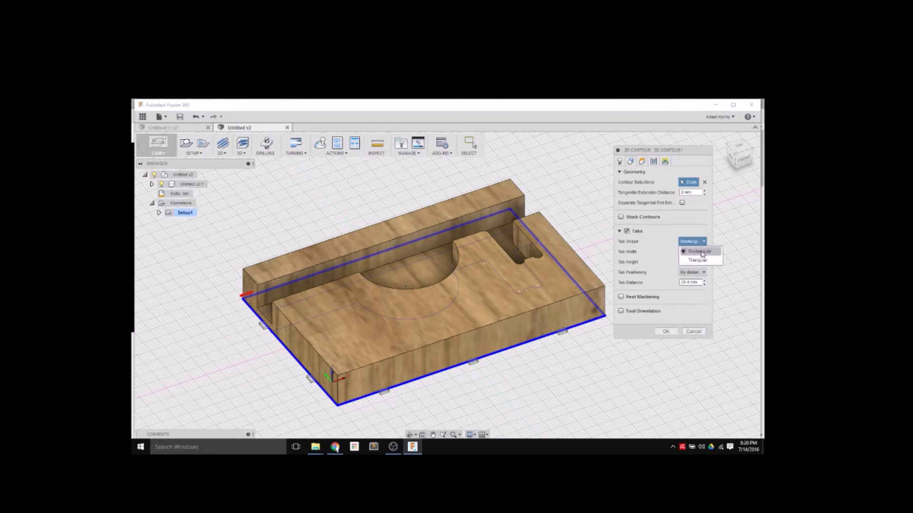
left_click(703, 260)
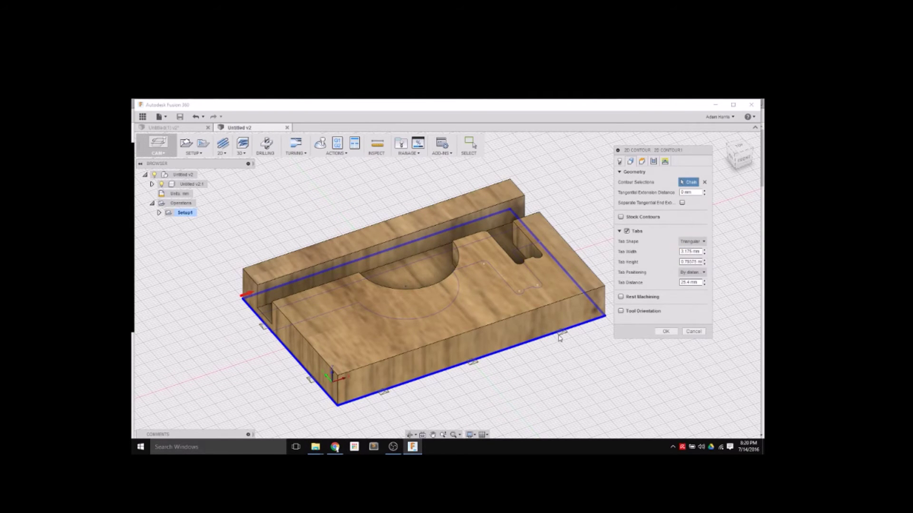
scroll(565, 337, "up", 5)
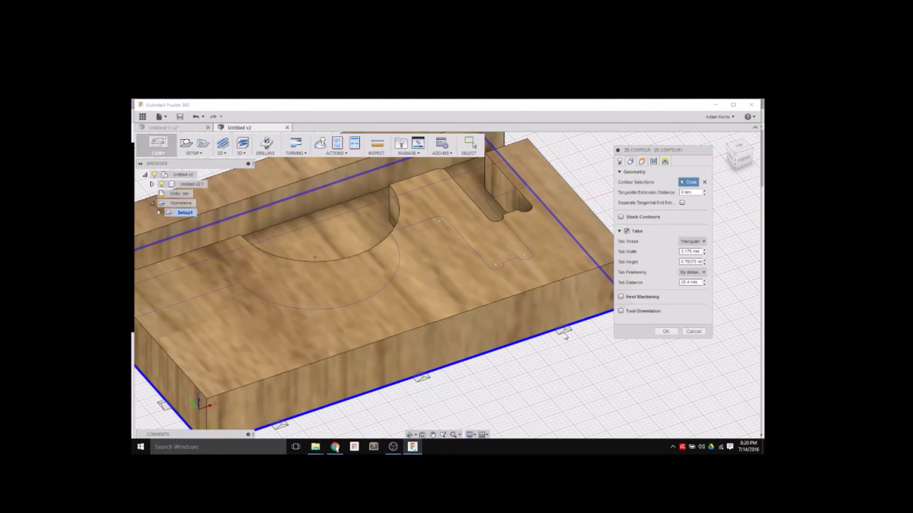
scroll(576, 331, "down", 5)
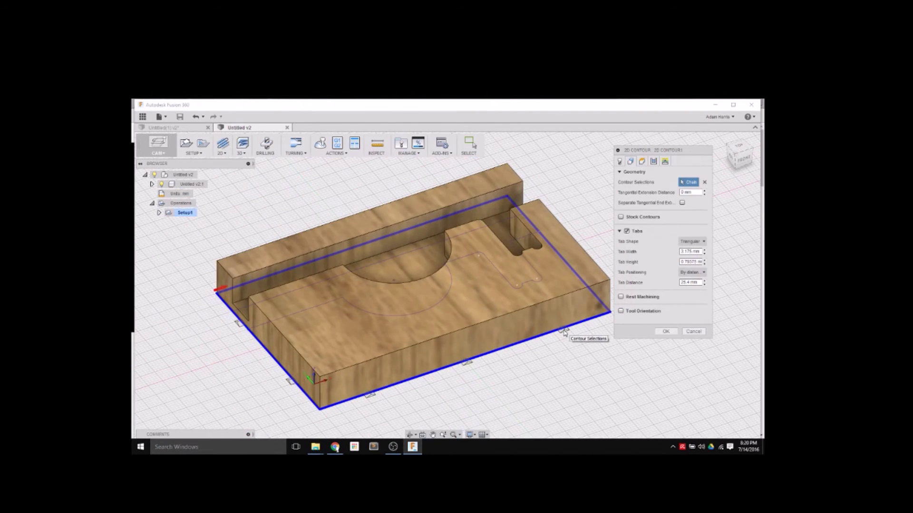
left_click(694, 242)
left_click(693, 251)
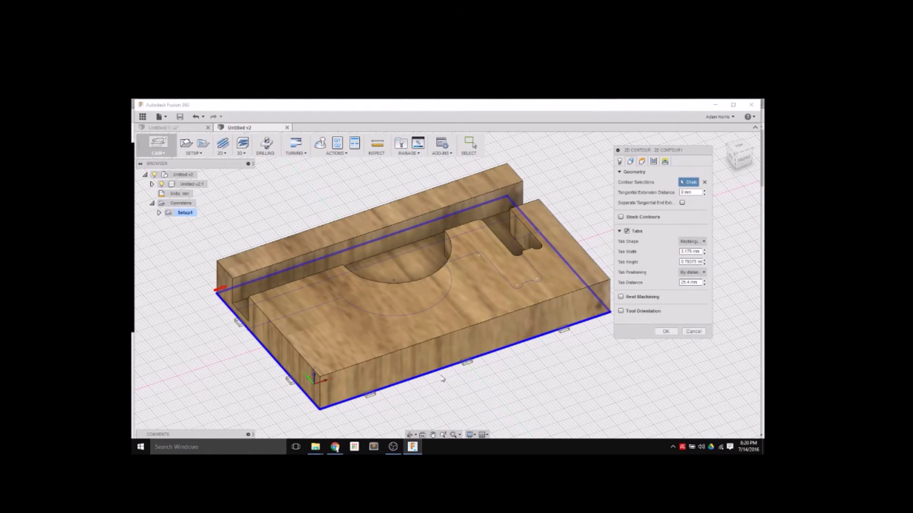
Position the tabs by distance every 25.4 mm after trying three picked points.
left_click(692, 272)
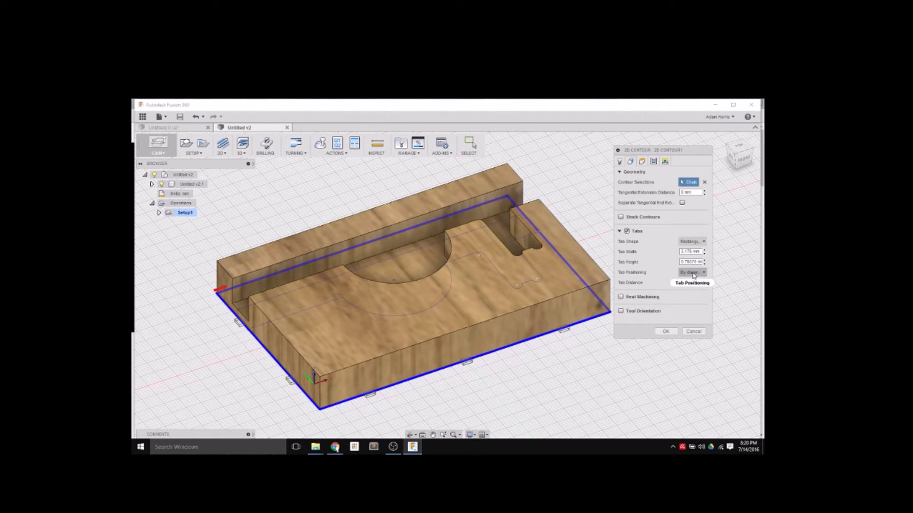
left_click(695, 290)
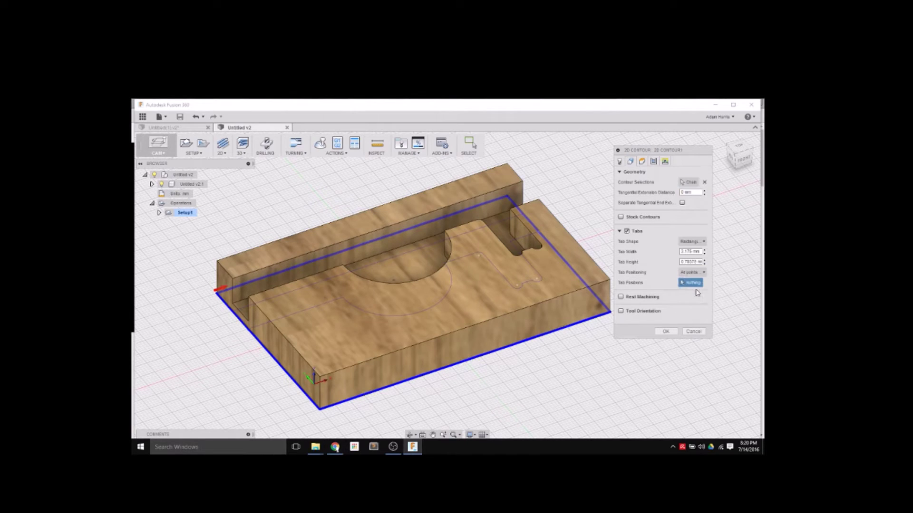
left_click(494, 352)
left_click(574, 328)
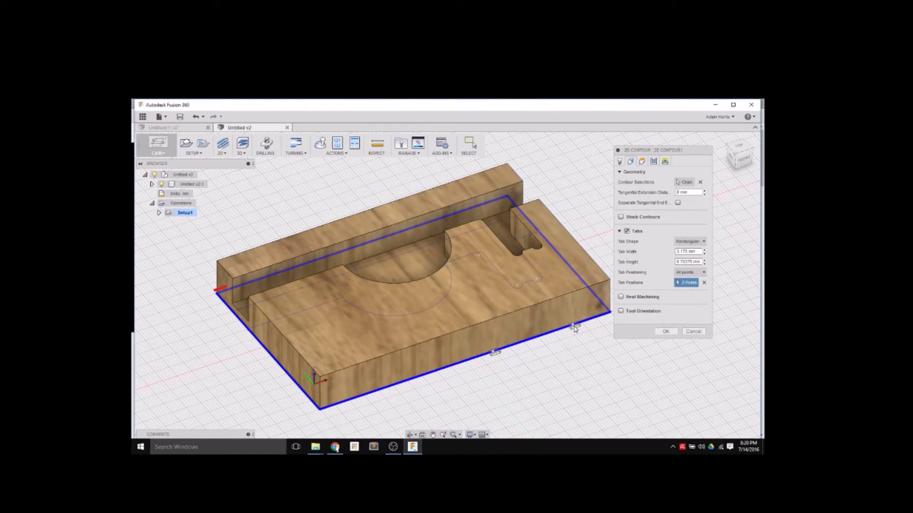
left_click(383, 392)
left_click(689, 273)
left_click(696, 282)
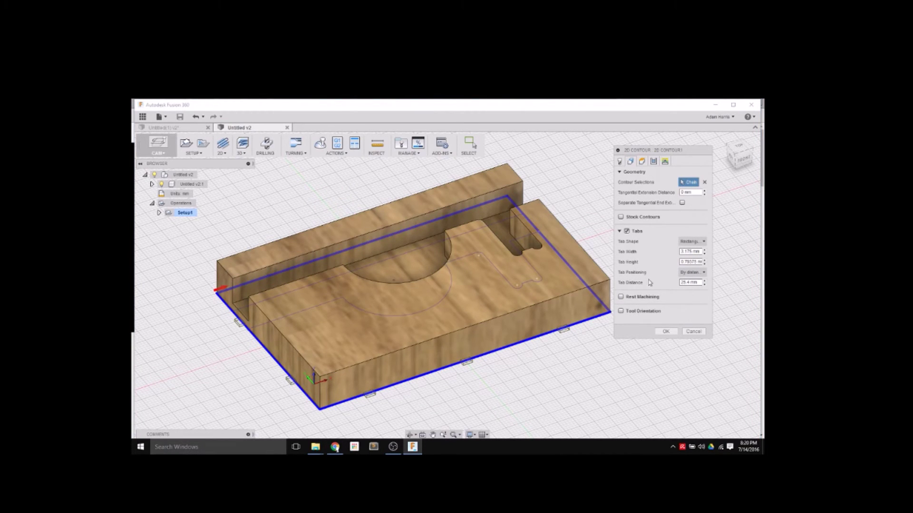
left_click(641, 162)
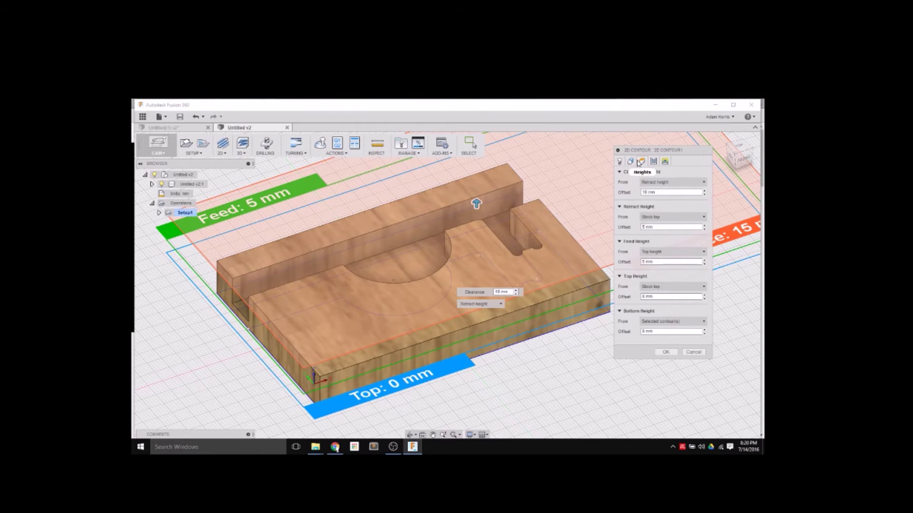
left_click(631, 161)
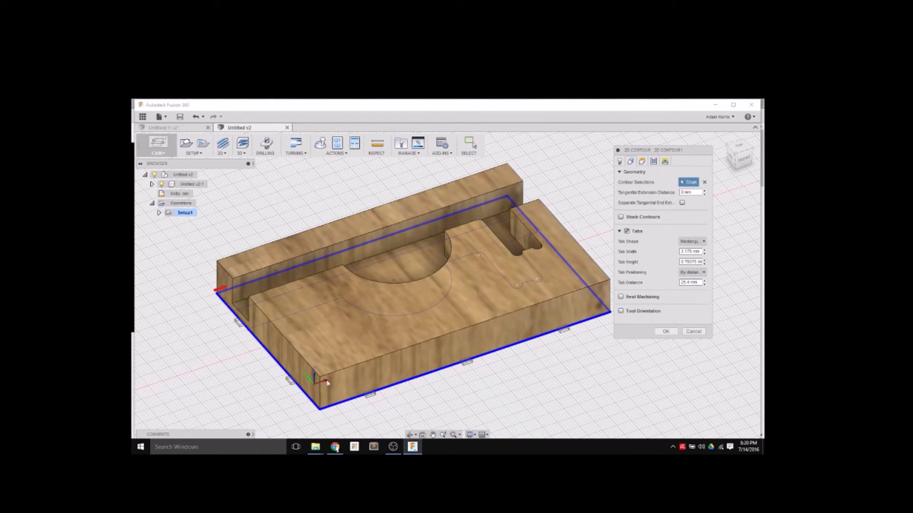
left_click(621, 311)
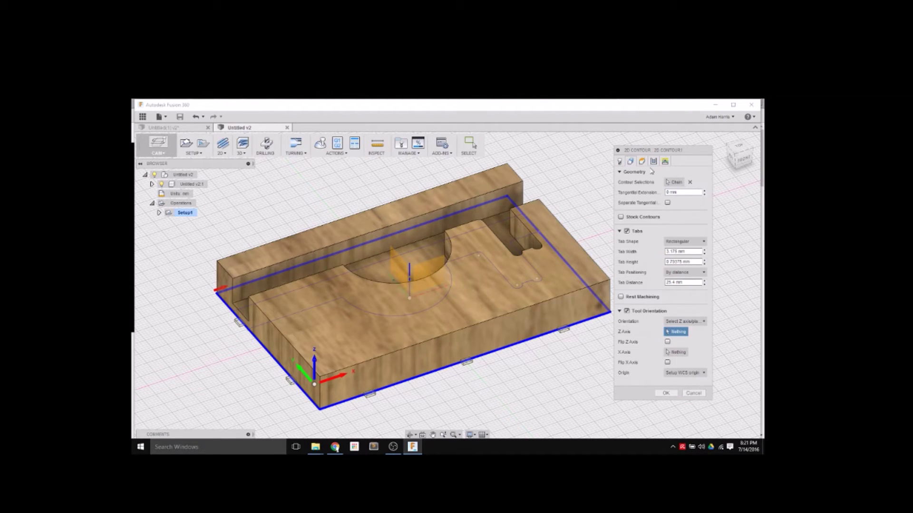
left_click(627, 311)
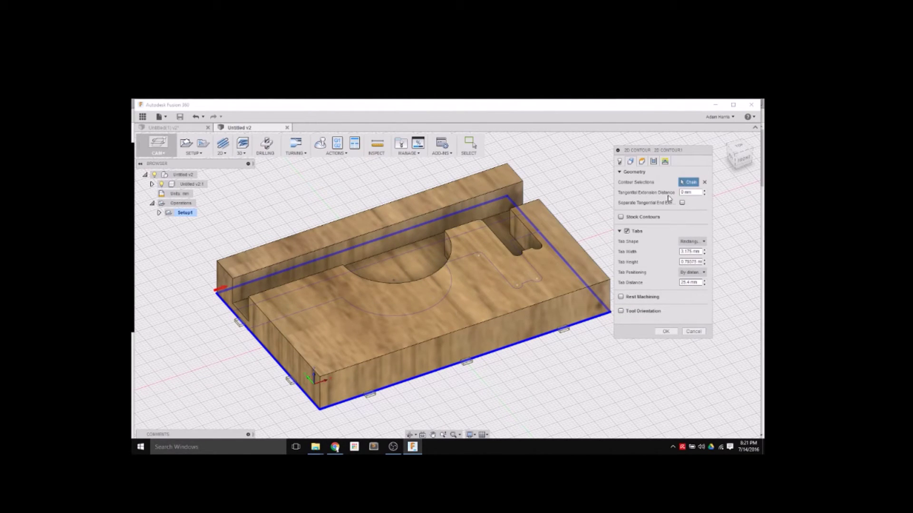
left_click(642, 161)
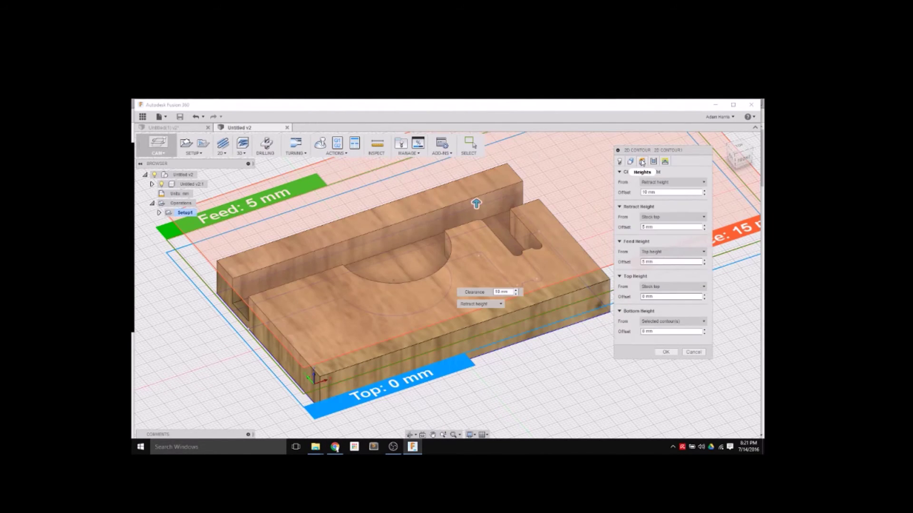
left_click_drag(737, 153, 728, 142)
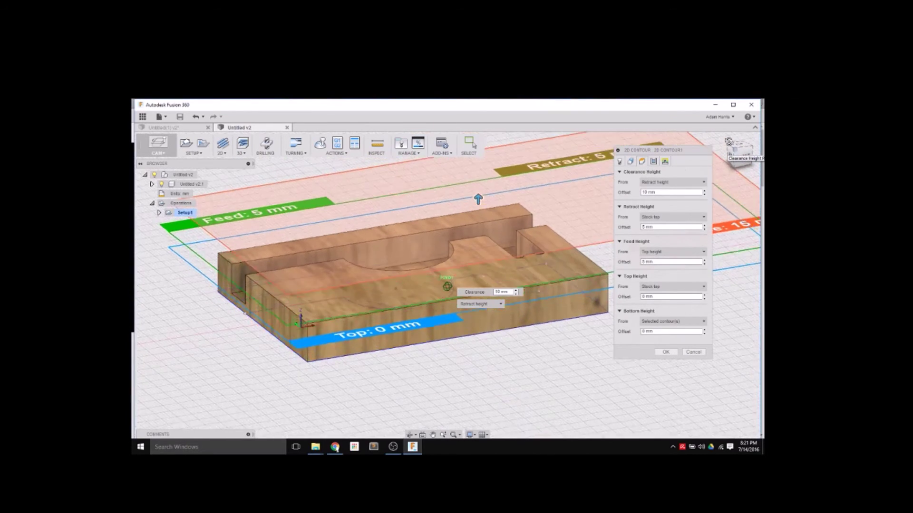
left_click(736, 153)
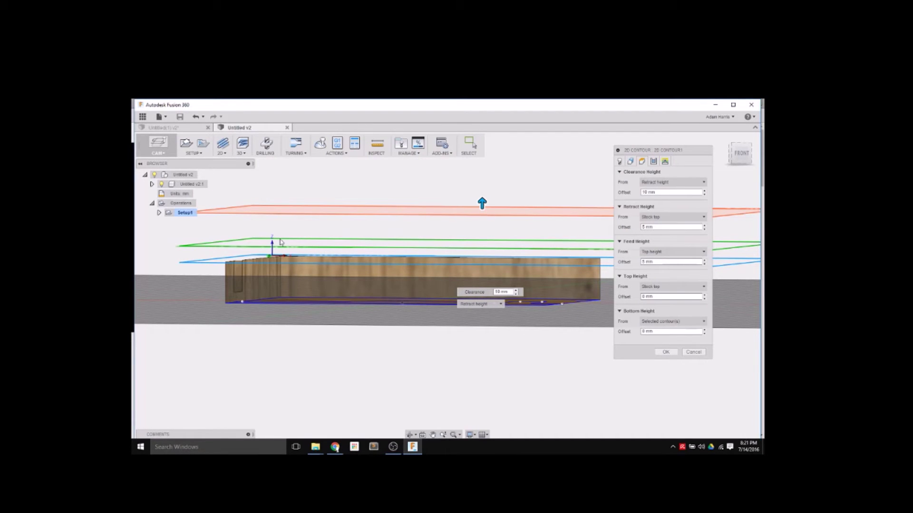
left_click(733, 163)
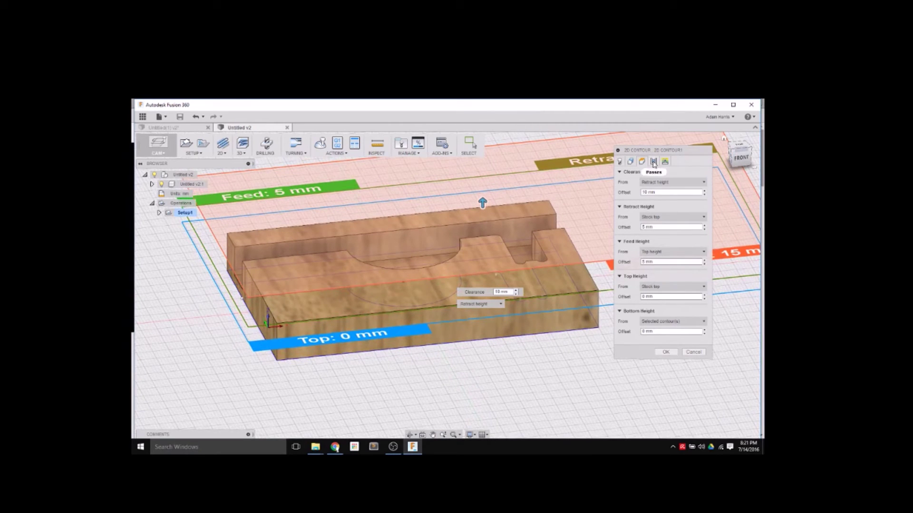
Set sideways compensation to Right (conventional milling) and enable Multiple Depths.
left_click(654, 162)
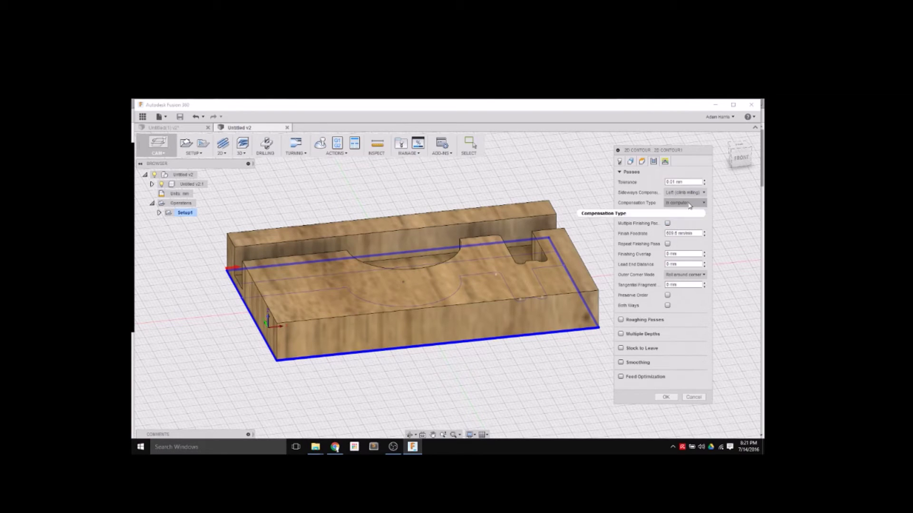
mouse_move(689, 205)
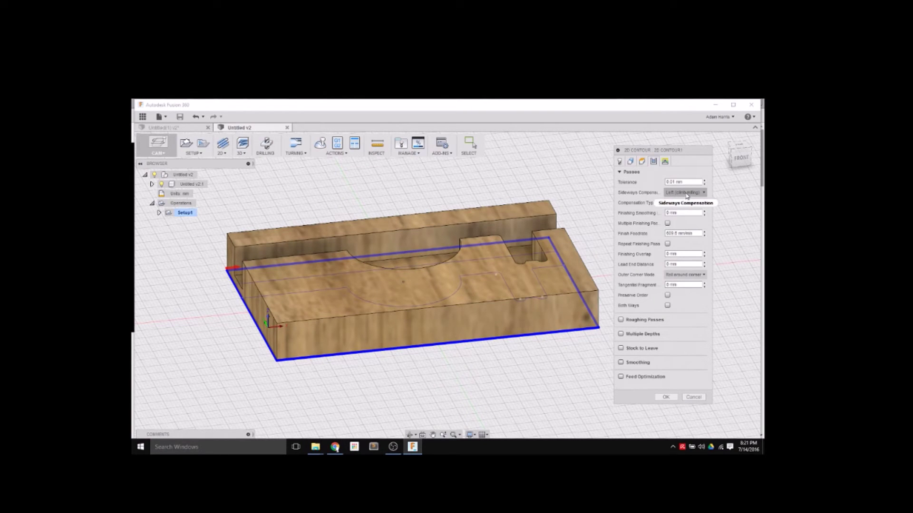
left_click(687, 193)
mouse_move(691, 215)
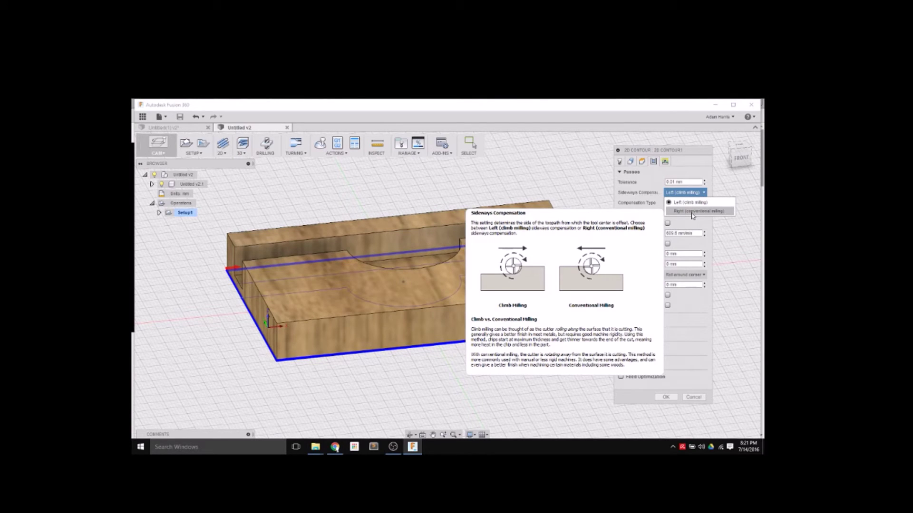
left_click(692, 215)
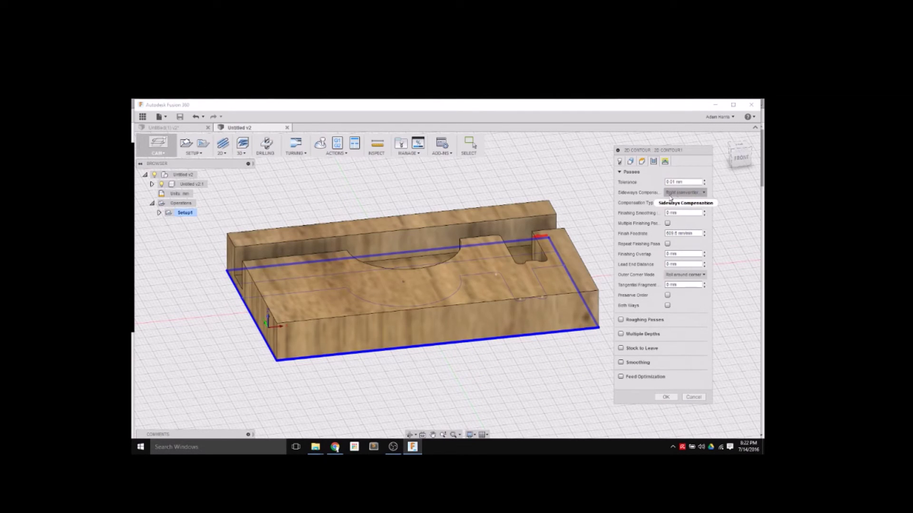
mouse_move(680, 201)
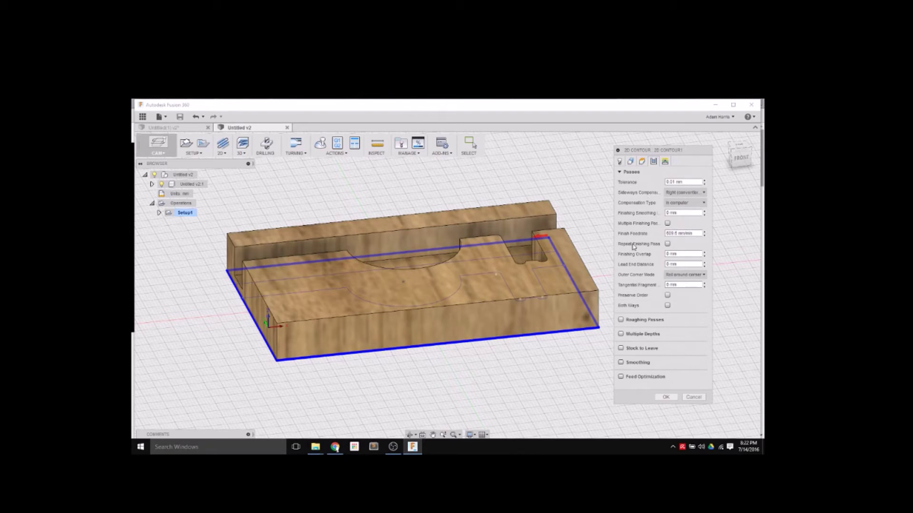
left_click(621, 334)
Move the 2D Contour dialog up and edit the finishing stepdowns value for multiple depth passes.
left_click_drag(671, 156, 662, 108)
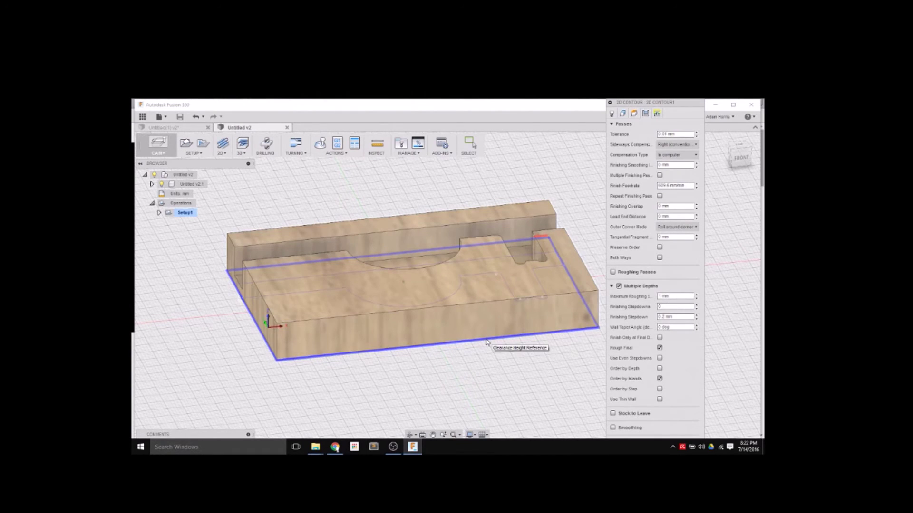
left_click(696, 309)
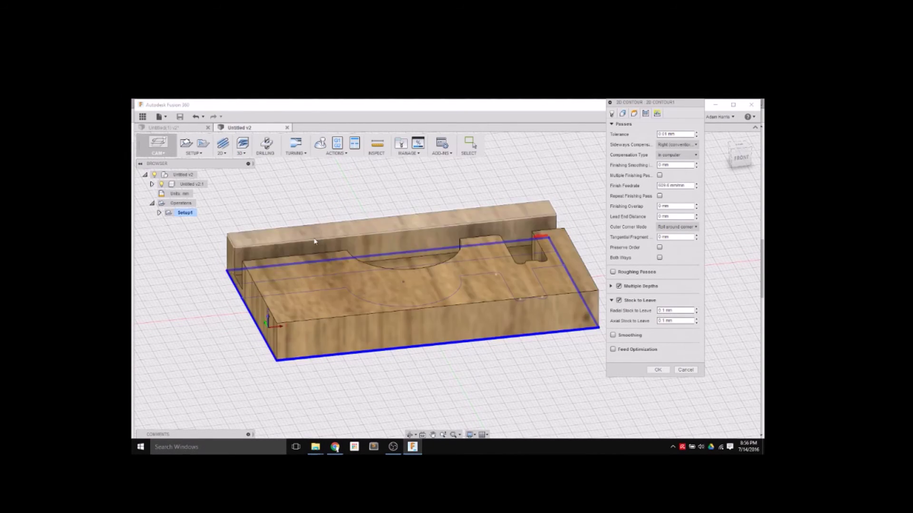
Check the radial stock value and keep conventional sideways compensation for 2D Contour1.
left_click(663, 310)
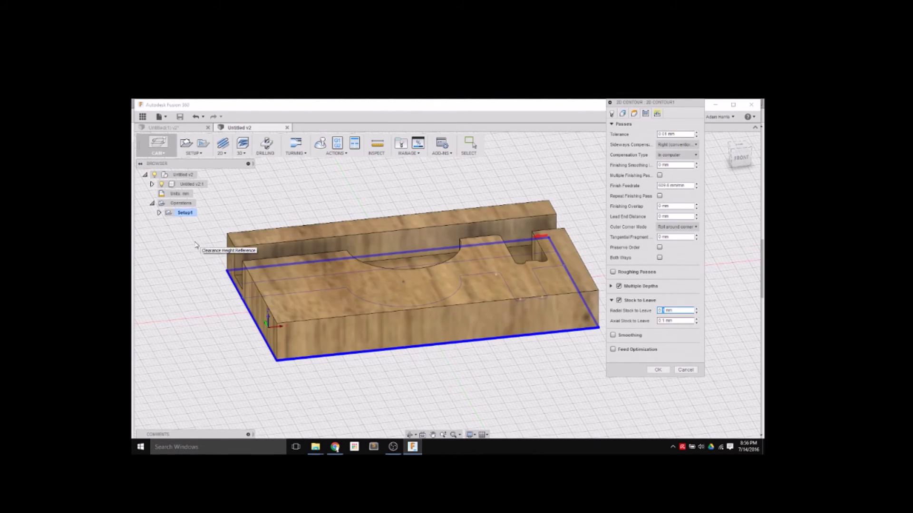
left_click(159, 213)
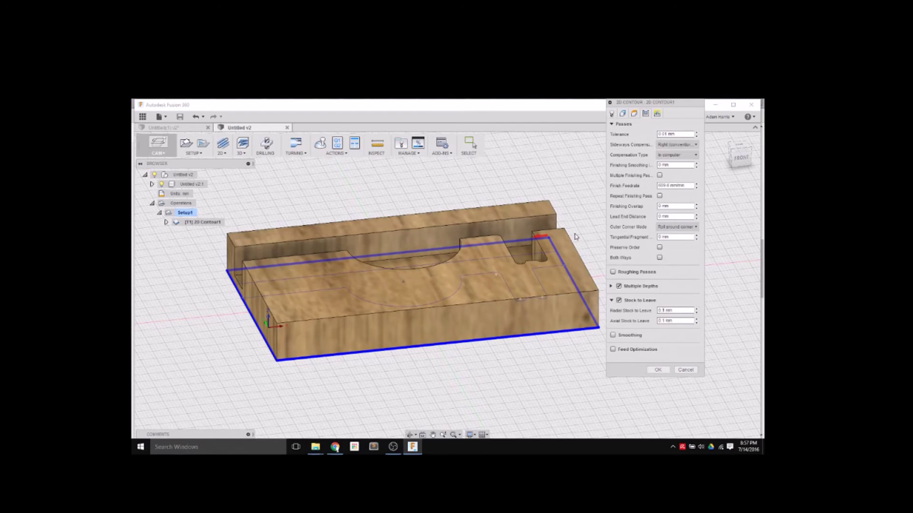
left_click(684, 145)
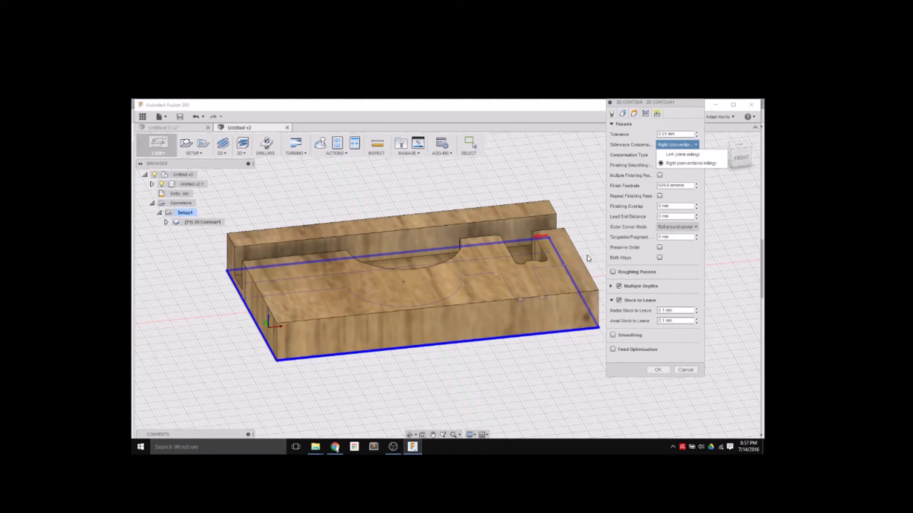
left_click(517, 358)
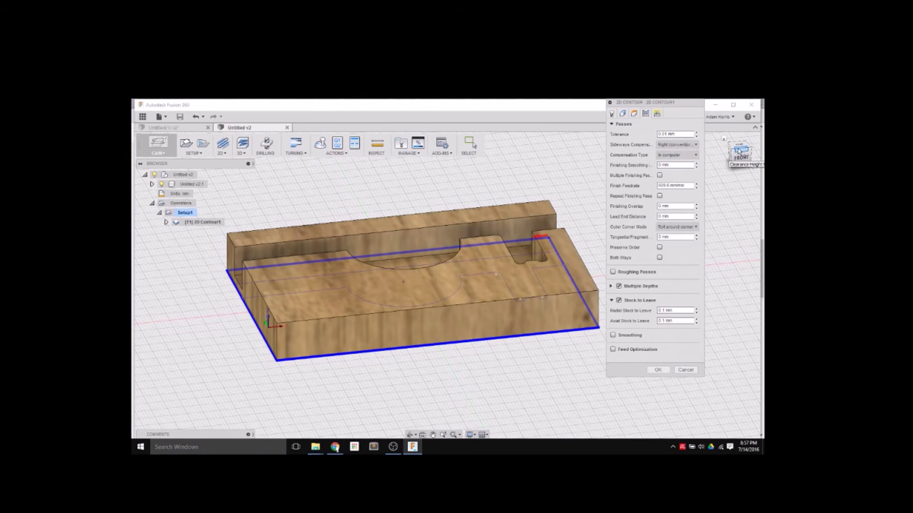
Uncheck Stock to Leave so the contour leaves no radial or axial stock.
left_click_drag(736, 148, 731, 161)
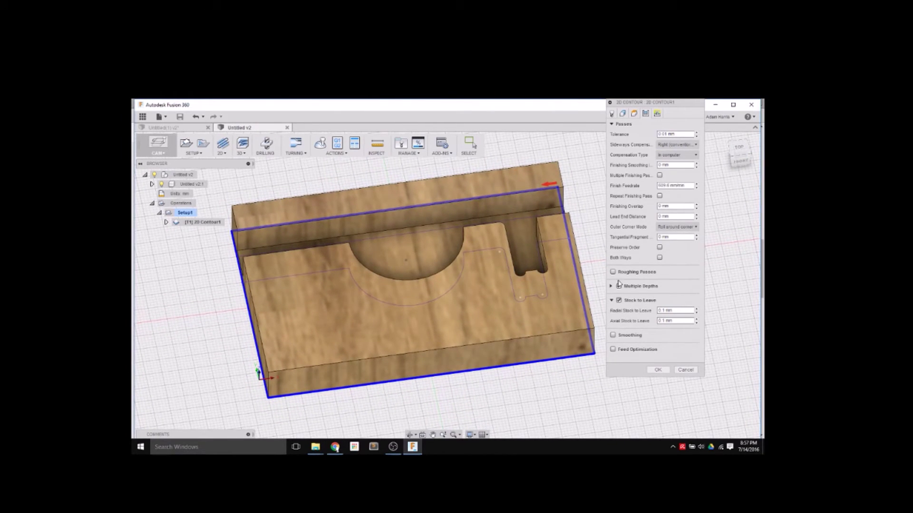
left_click(618, 301)
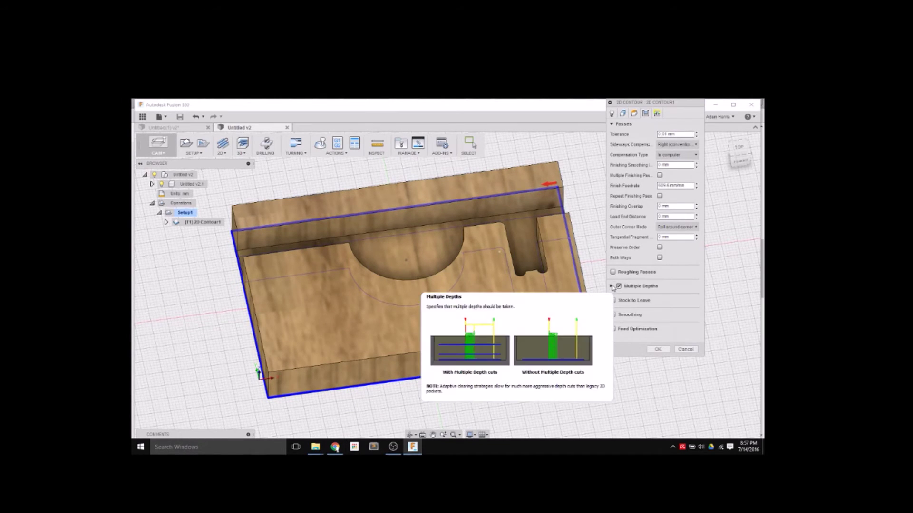
left_click(656, 113)
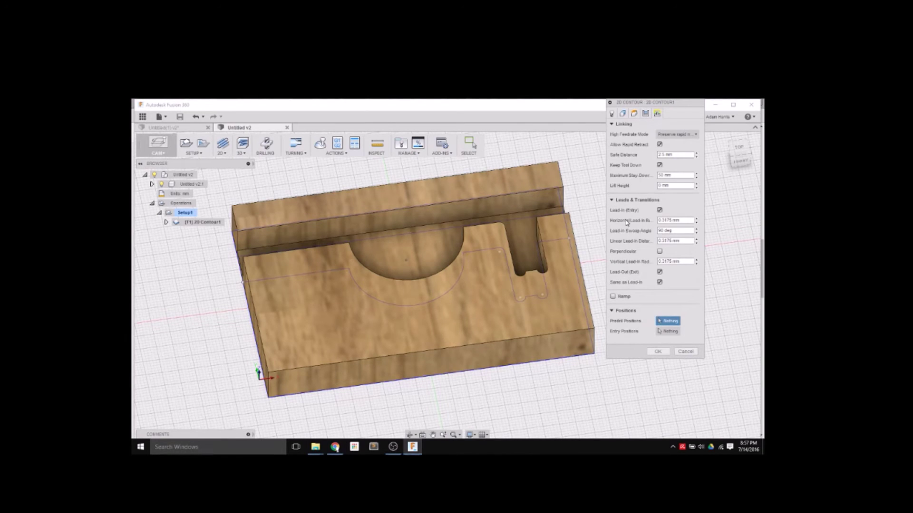
Accept 2D Contour1 to generate its stacked-depth profile toolpath and orbit to view it.
left_click(657, 352)
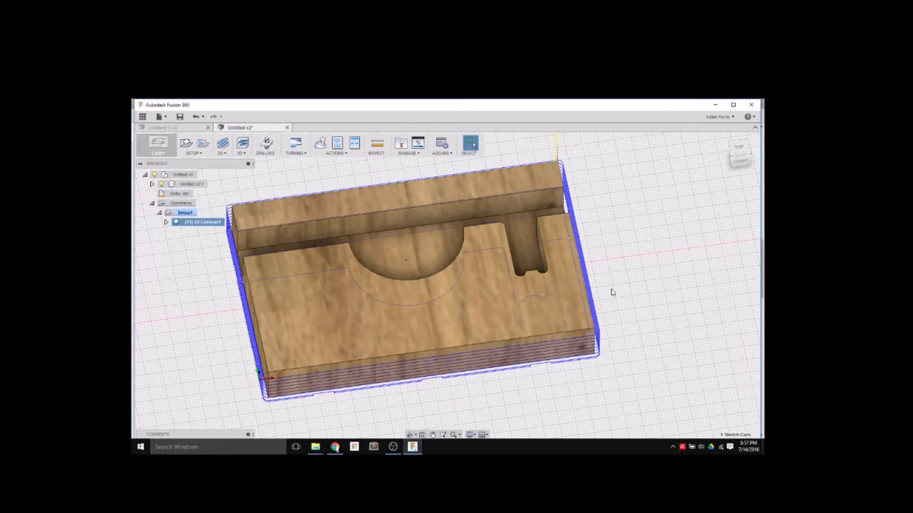
left_click_drag(740, 155, 733, 140)
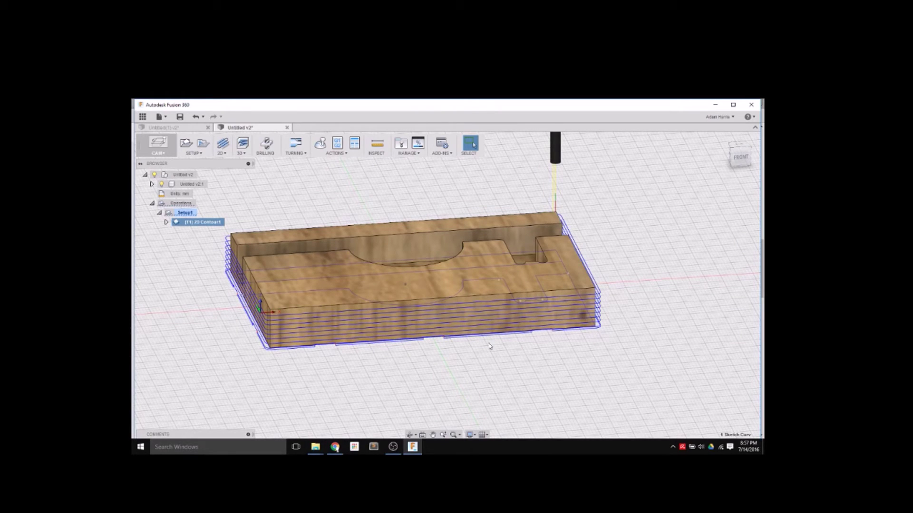
right_click(182, 223)
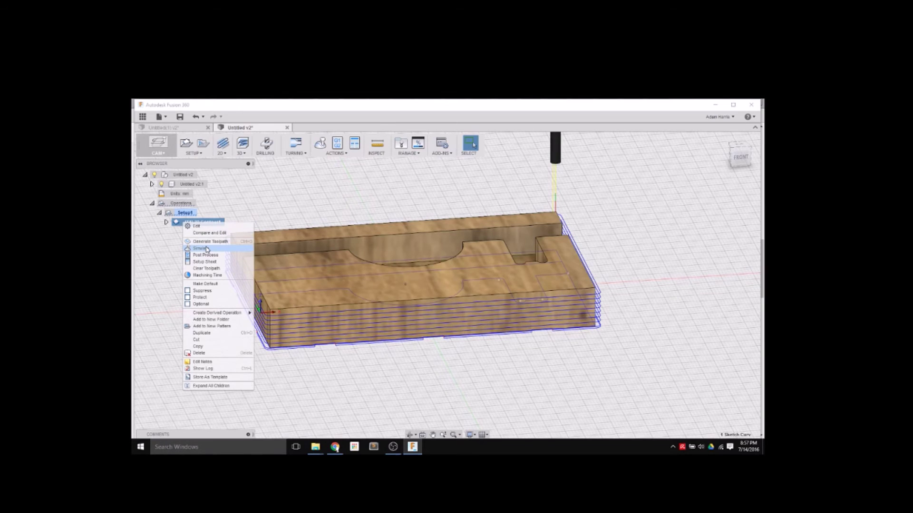
left_click(206, 248)
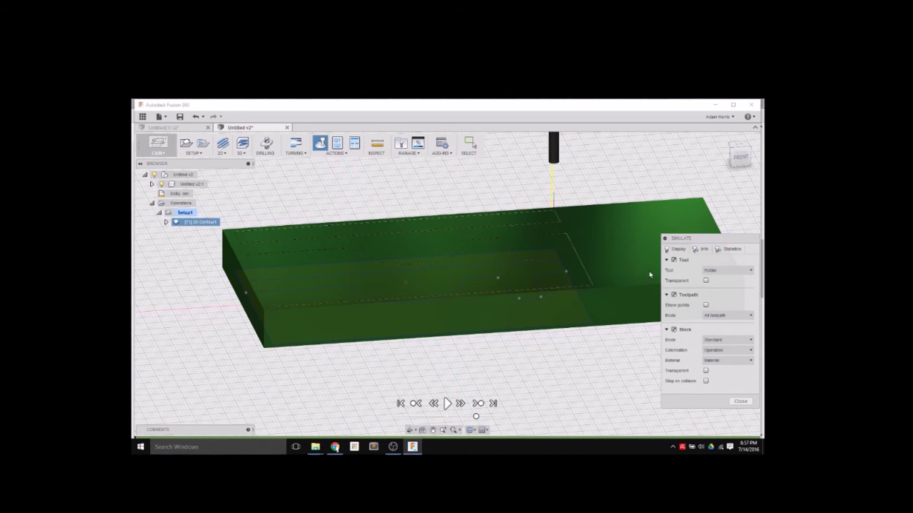
left_click(673, 330)
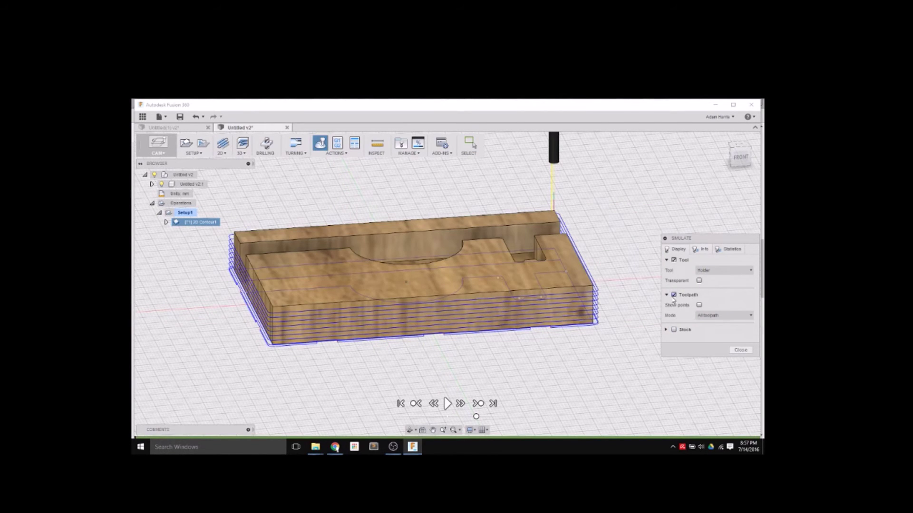
left_click_drag(685, 239, 649, 236)
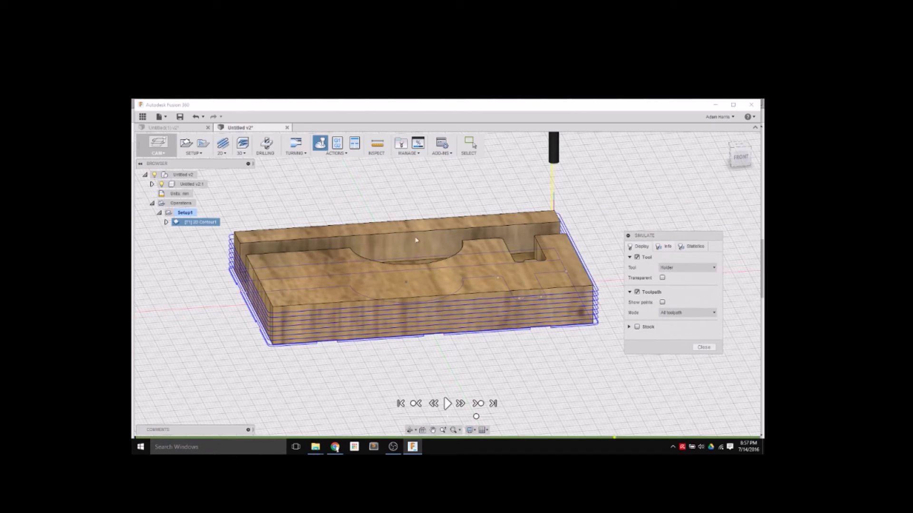
right_click(201, 225)
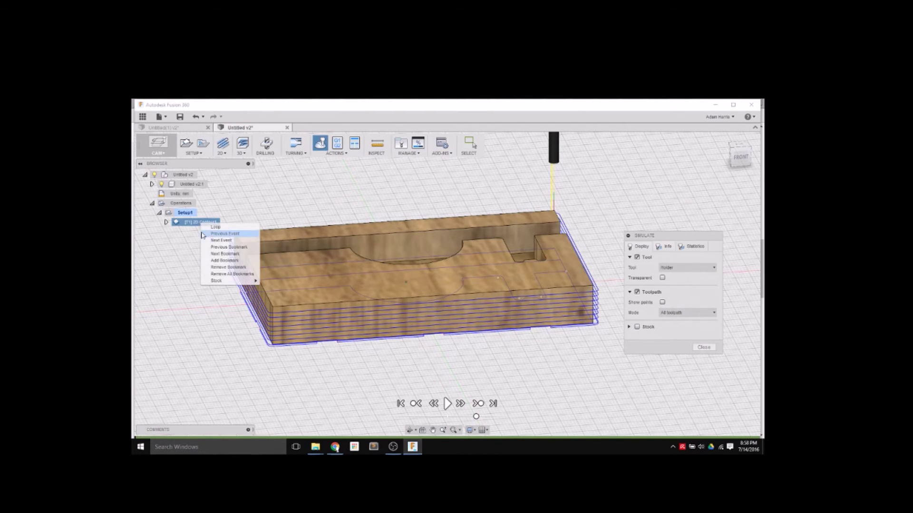
left_click(178, 243)
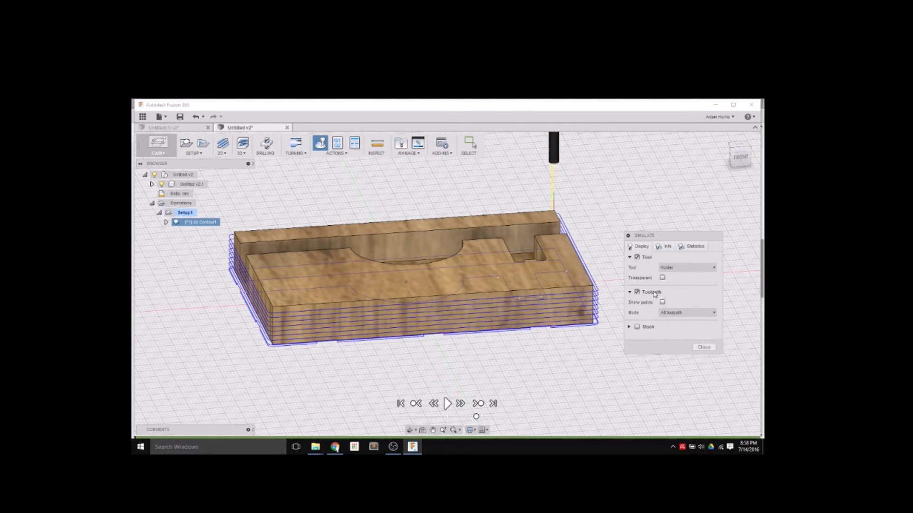
left_click(692, 247)
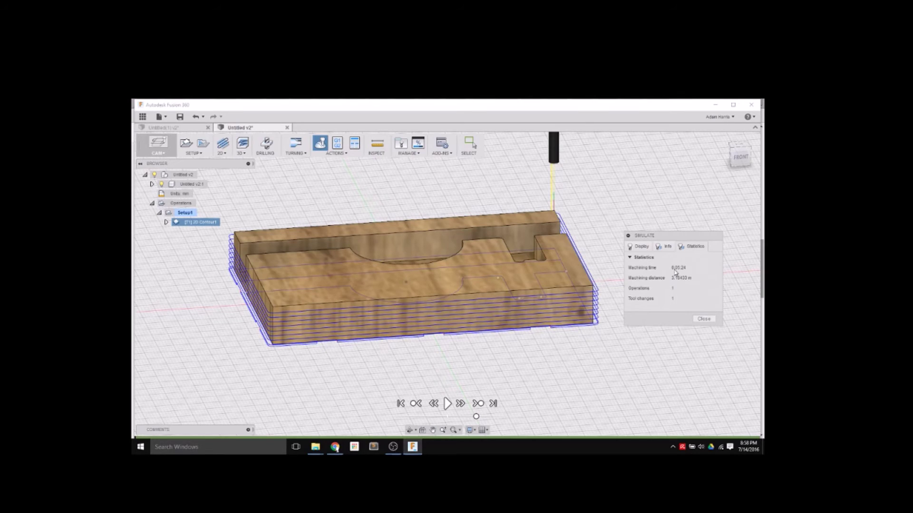
left_click(638, 248)
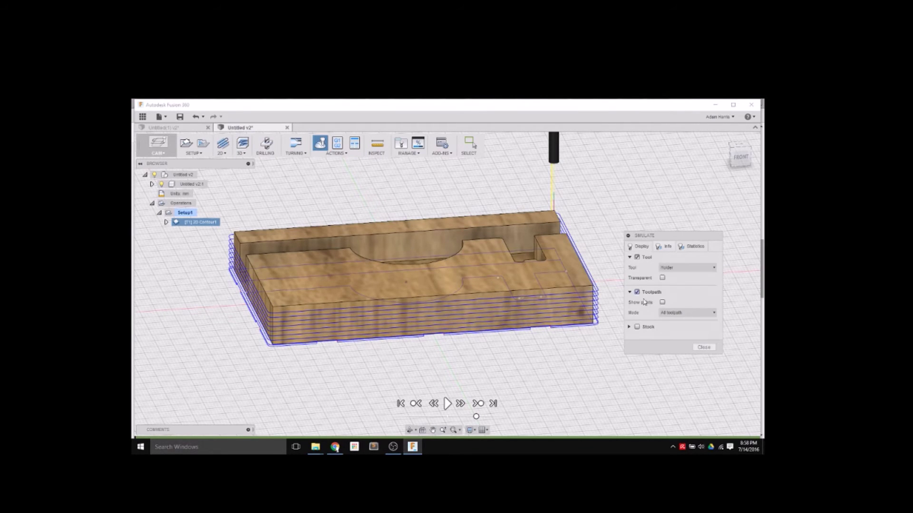
left_click(637, 327)
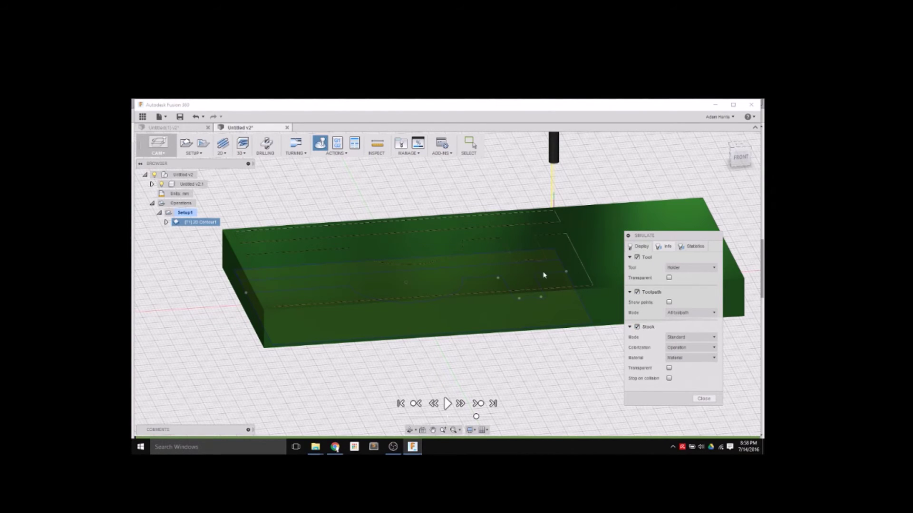
left_click(669, 368)
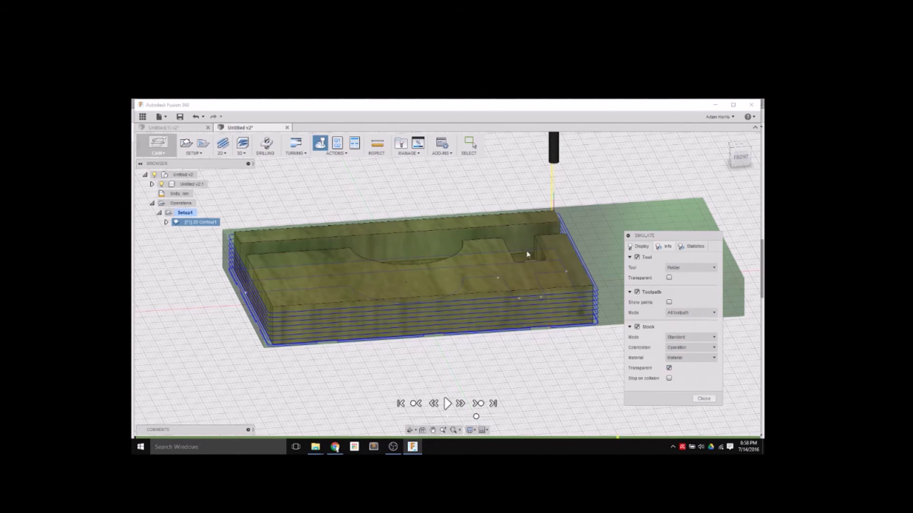
left_click_drag(727, 153, 726, 149)
left_click(447, 403)
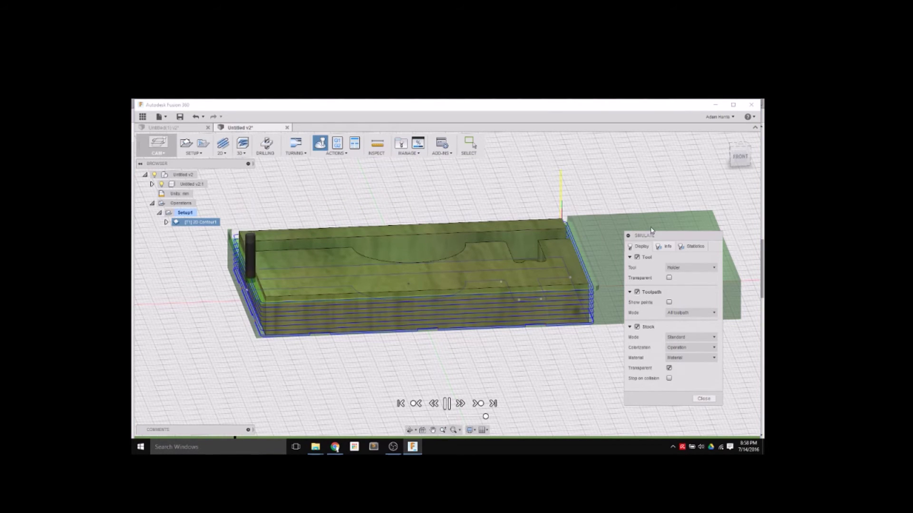
left_click(668, 368)
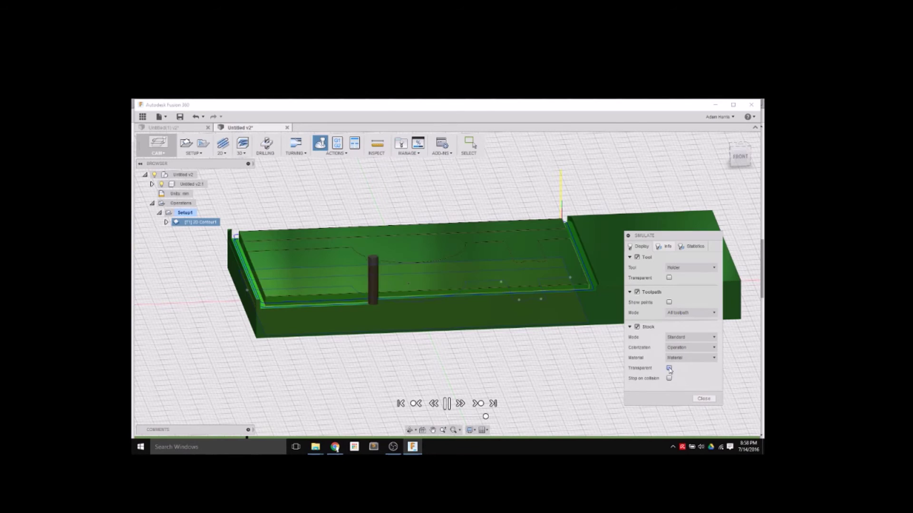
left_click(731, 149)
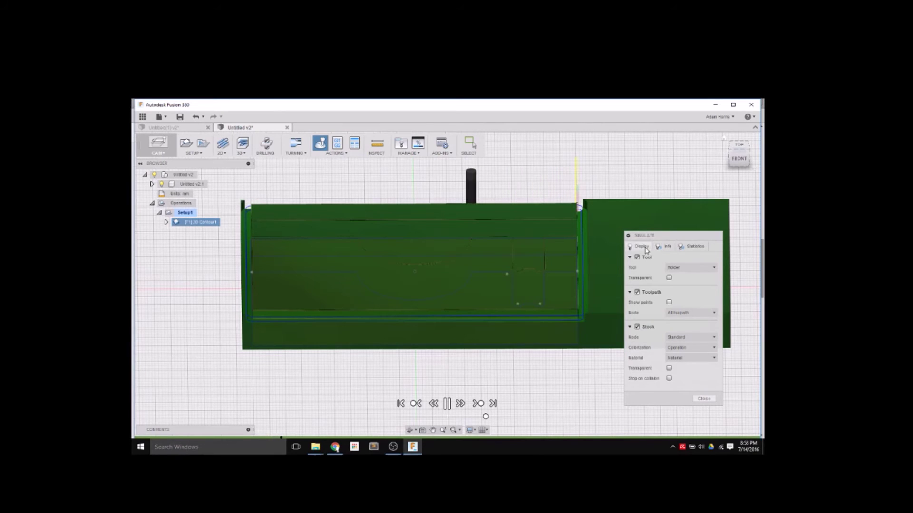
left_click(637, 328)
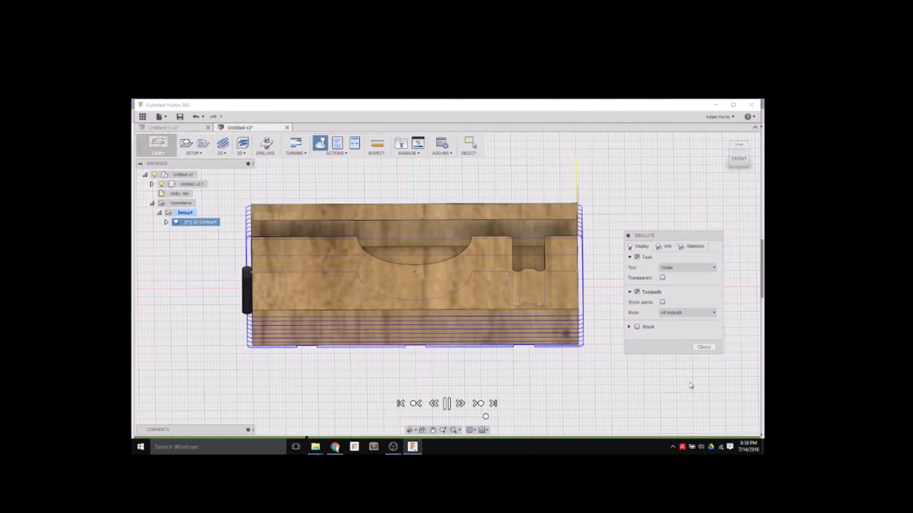
left_click(703, 347)
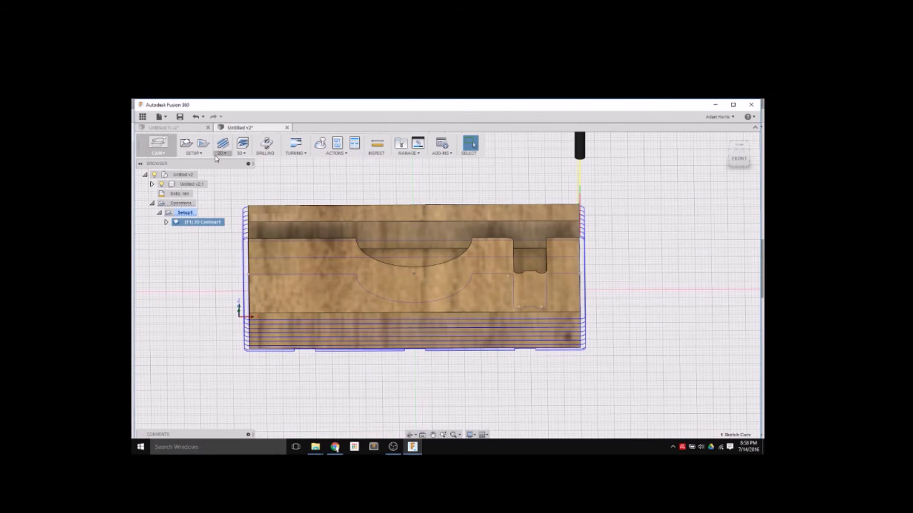
Copy 2D Contour1, paste it into Setup1, then delete the pasted copy.
right_click(186, 223)
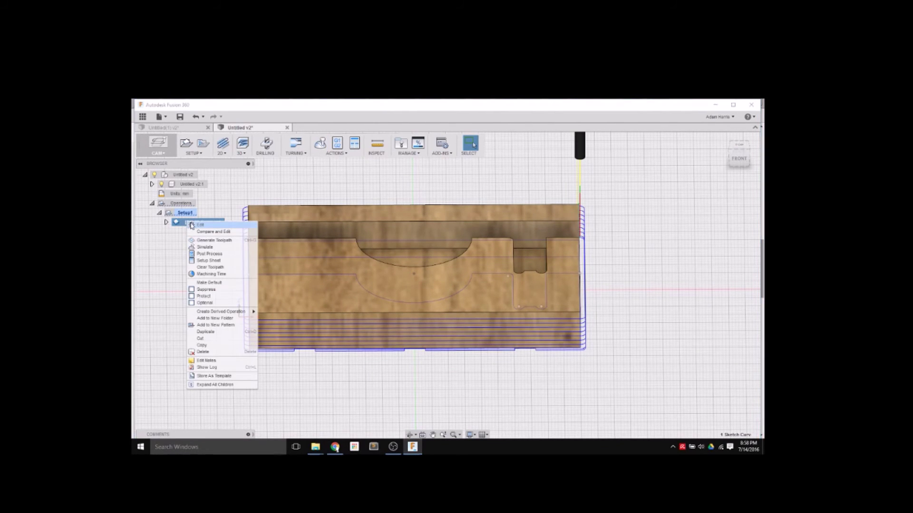
left_click(186, 257)
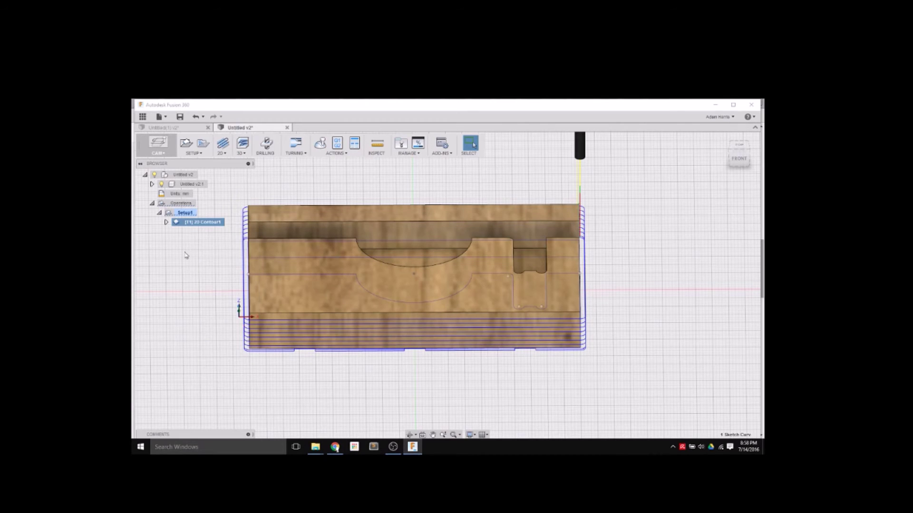
left_click(188, 215)
right_click(188, 215)
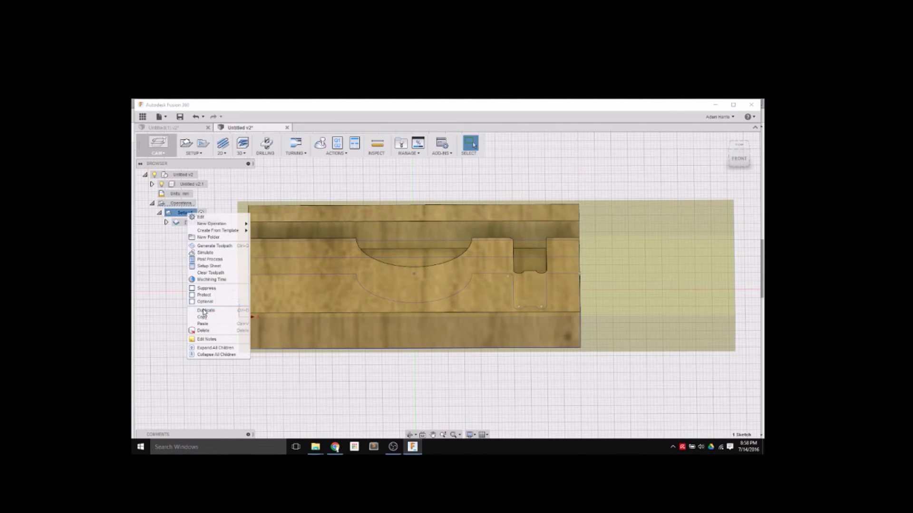
left_click(208, 324)
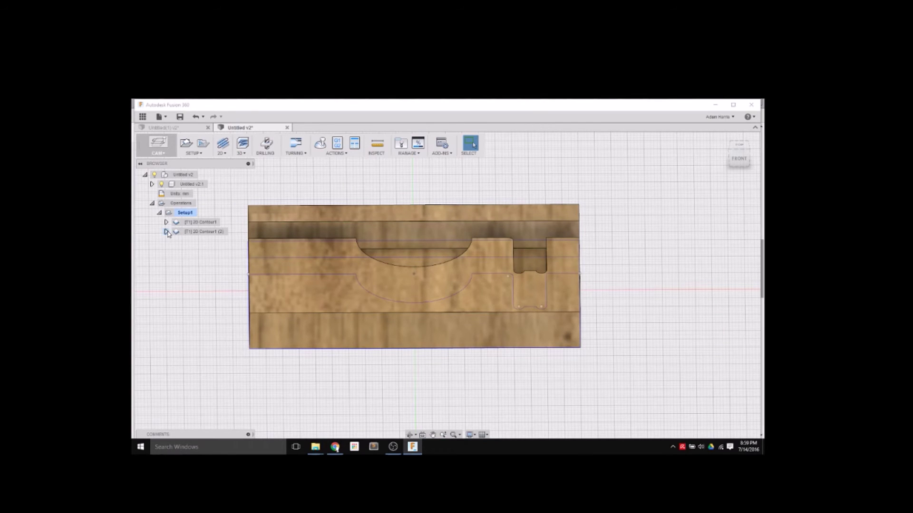
left_click(166, 231)
left_click(197, 232)
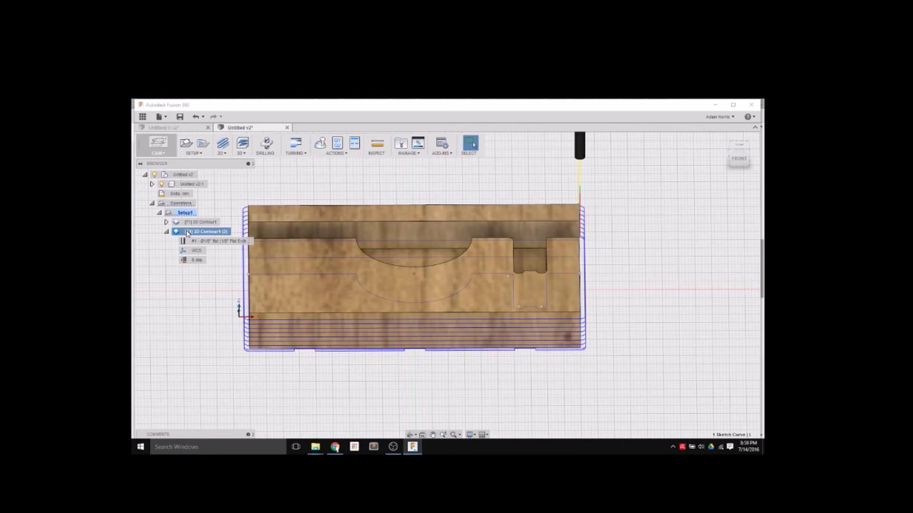
right_click(184, 232)
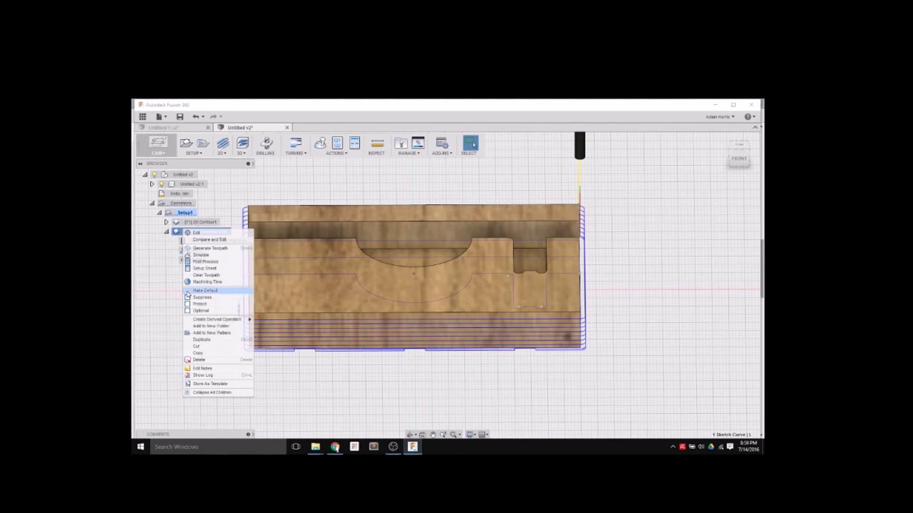
left_click(207, 359)
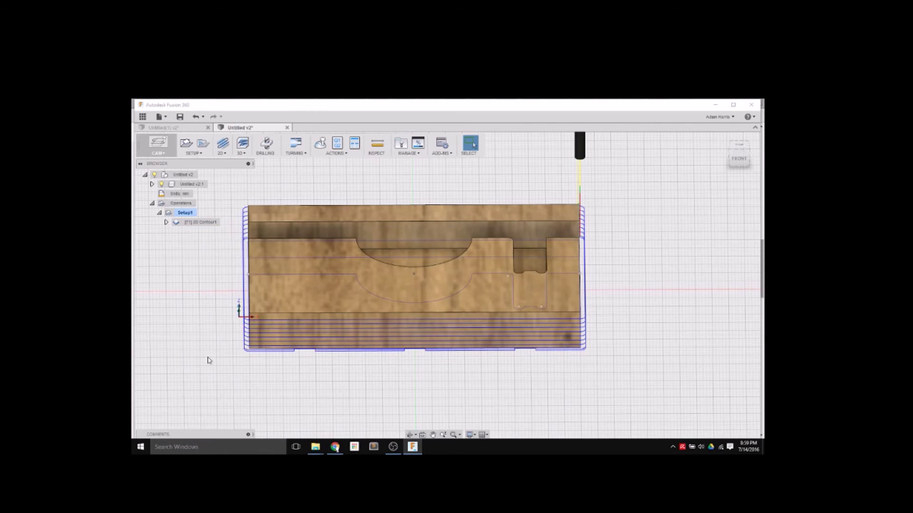
Duplicate Setup1 as Setup1 (2) and delete the contour copied into it.
right_click(188, 214)
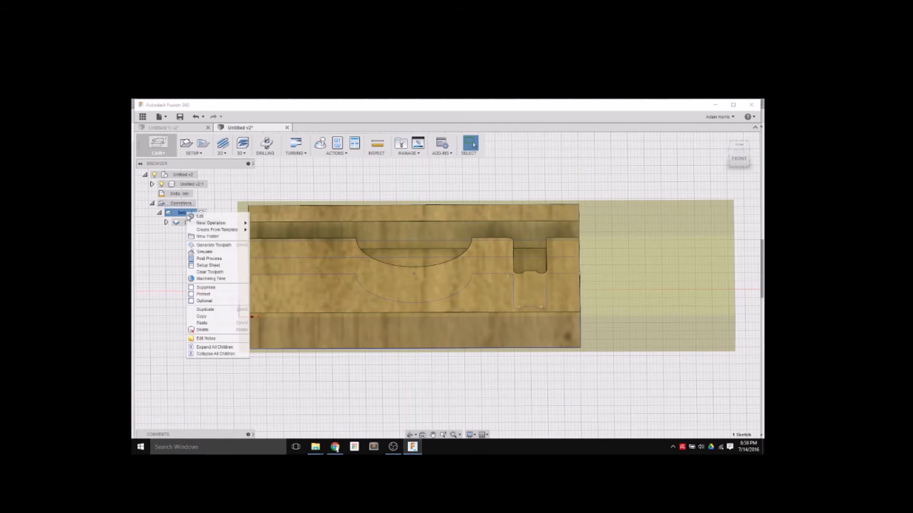
left_click(209, 310)
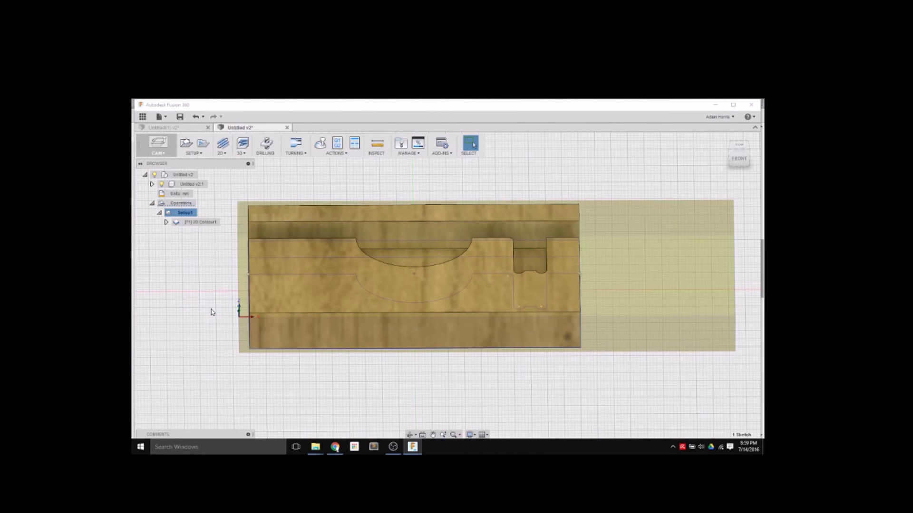
left_click(159, 232)
left_click(195, 241)
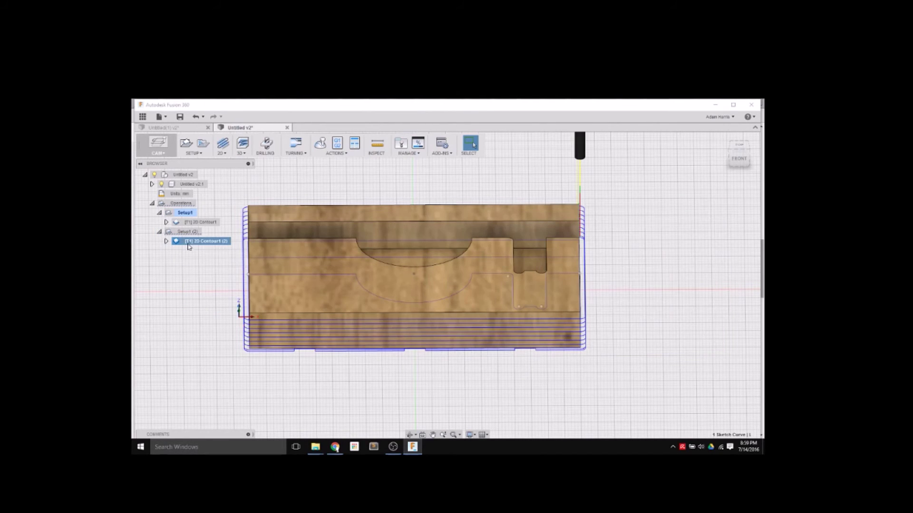
right_click(190, 243)
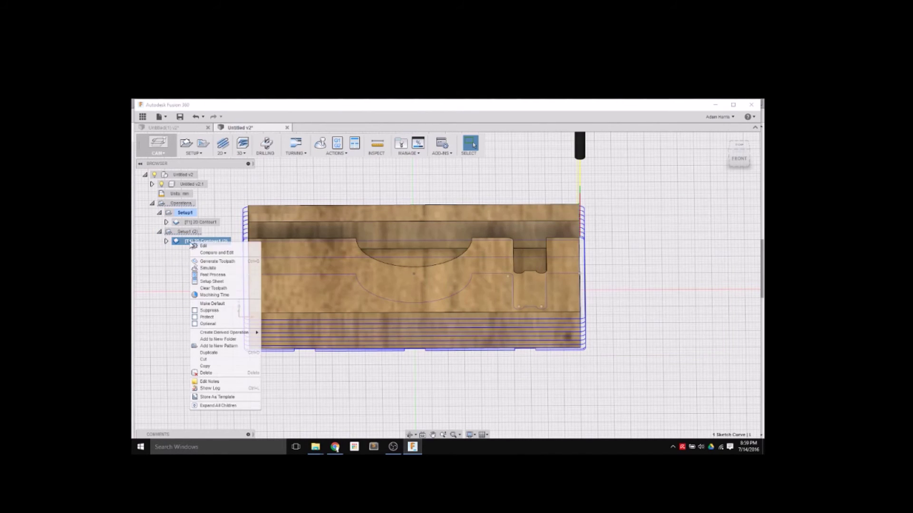
left_click(206, 372)
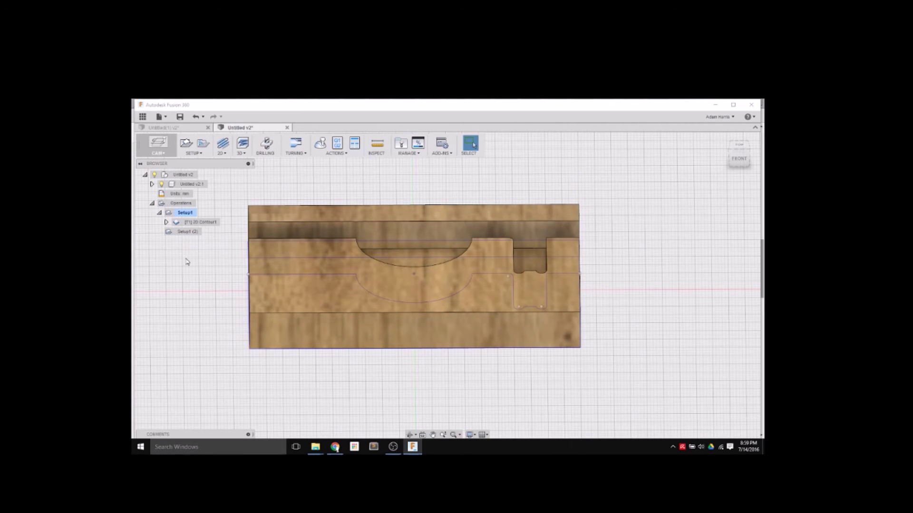
Select Setup1 (2), then Setup1, then Setup1 (2) again to show its stock box.
left_click(181, 233)
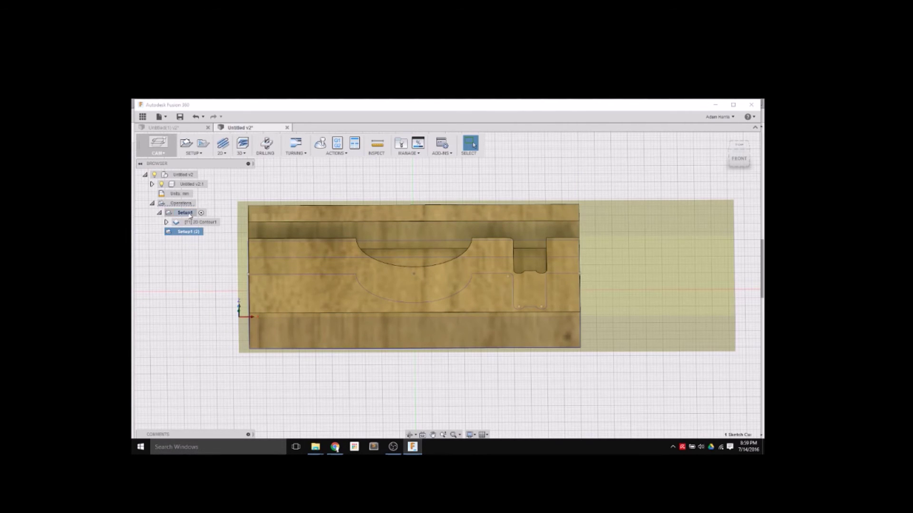
left_click(194, 214)
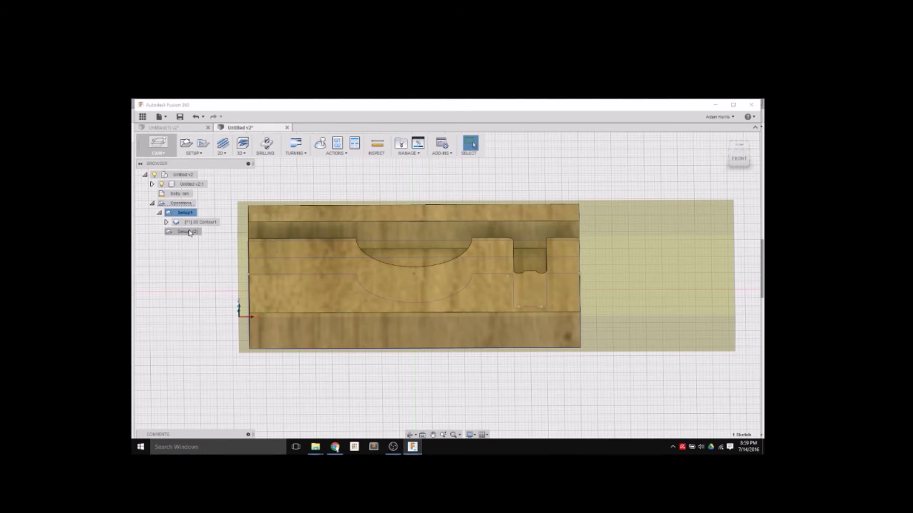
left_click(189, 233)
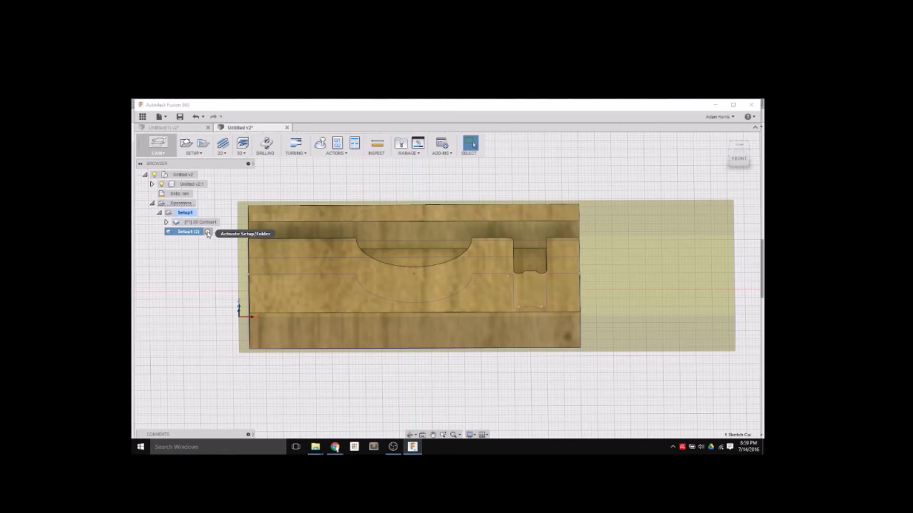
Activate Setup1 (2) and add a 3D Pocket Clearing operation using the Ø1/8" flat endmill.
left_click(207, 233)
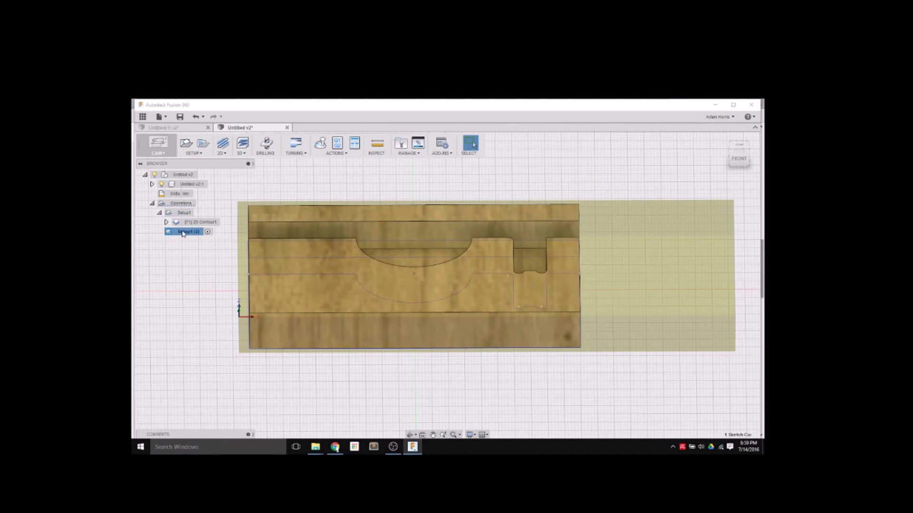
left_click(245, 154)
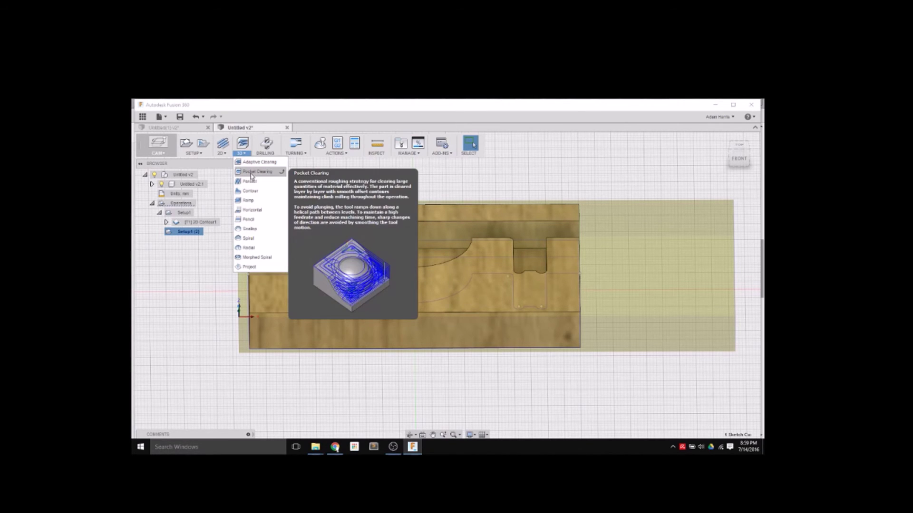
left_click(251, 173)
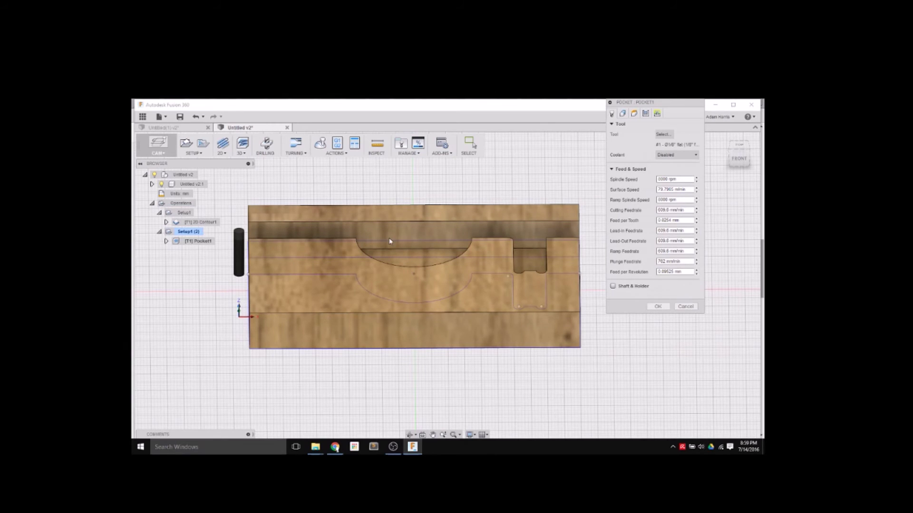
left_click(664, 136)
left_click(223, 230)
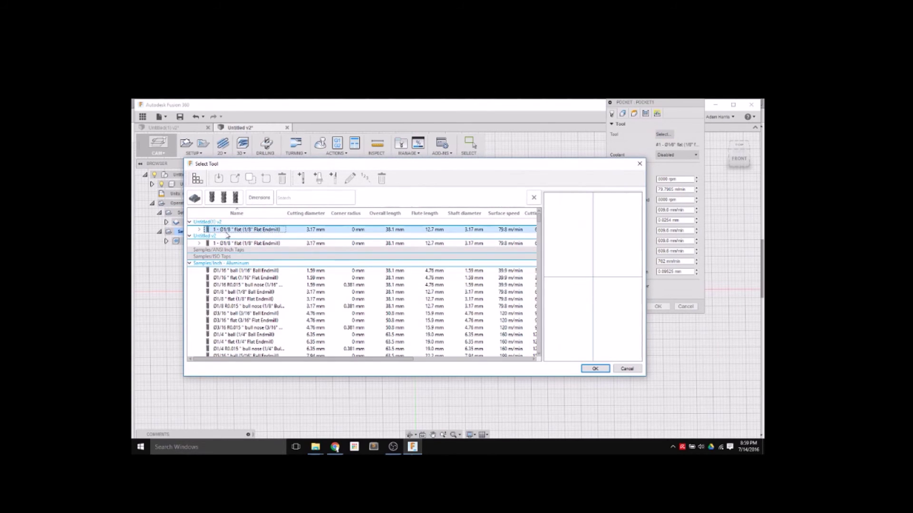
left_click(594, 369)
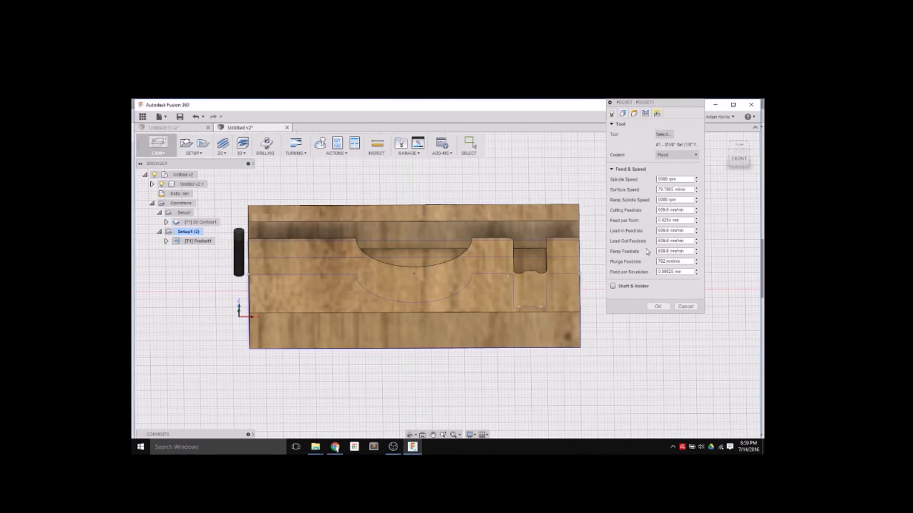
left_click(623, 114)
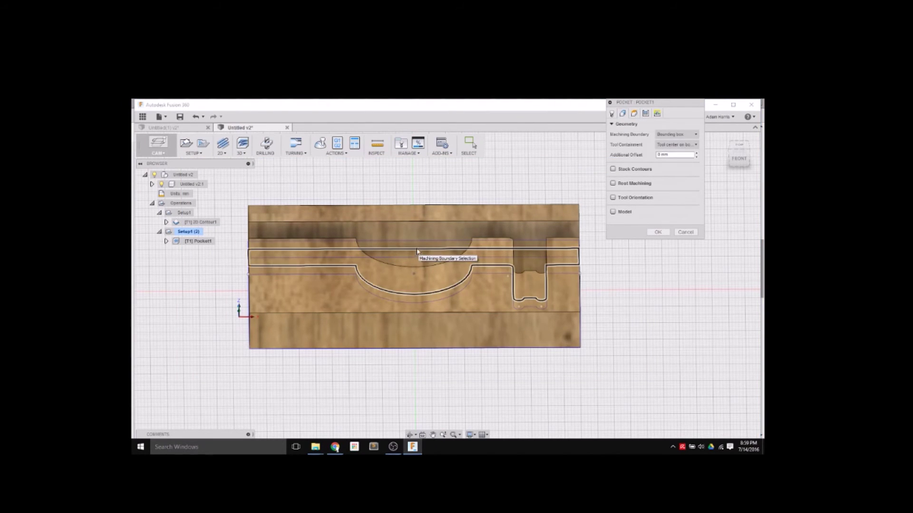
Set Pocket1's machining boundary to the pocket outline chain and check heights Top 0 mm to Bottom -12.5 mm.
left_click(731, 152)
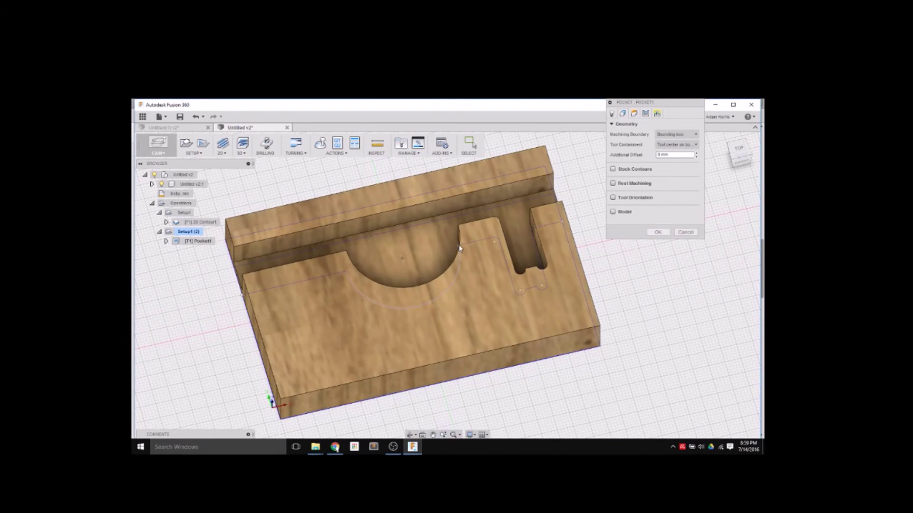
left_click(498, 200)
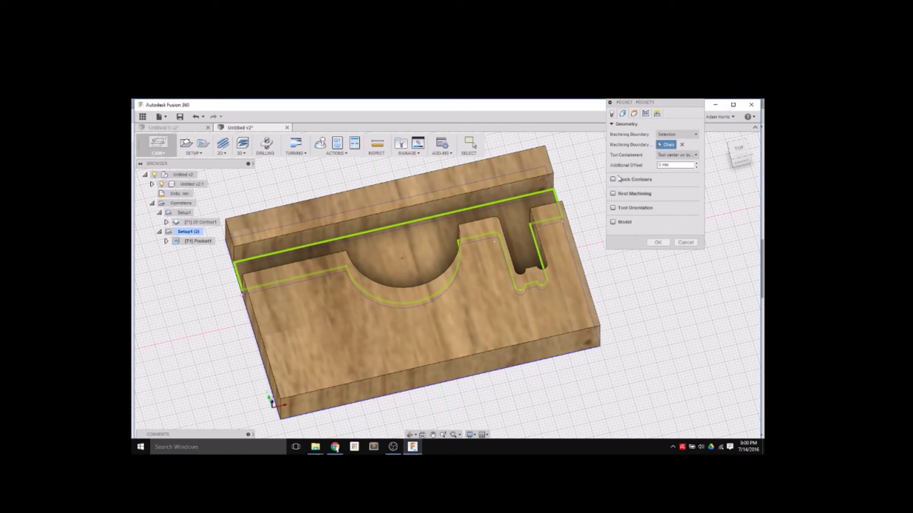
left_click(634, 114)
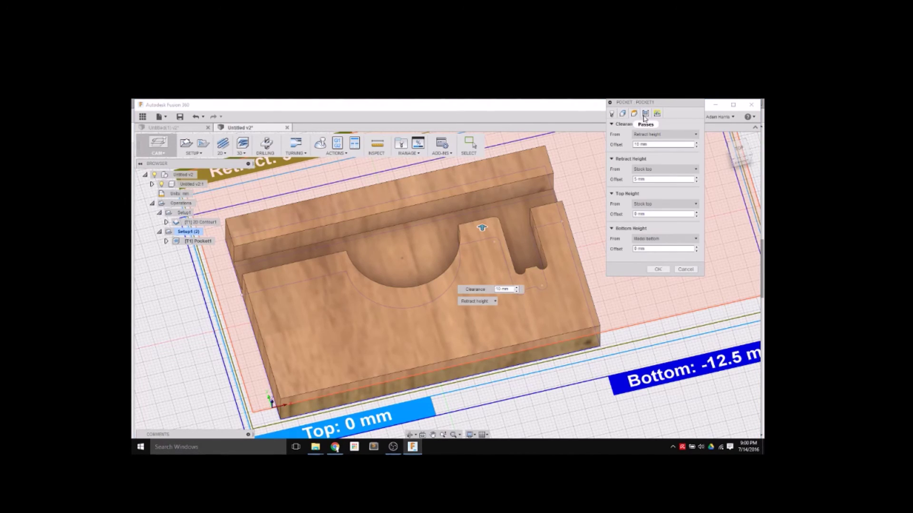
left_click(646, 114)
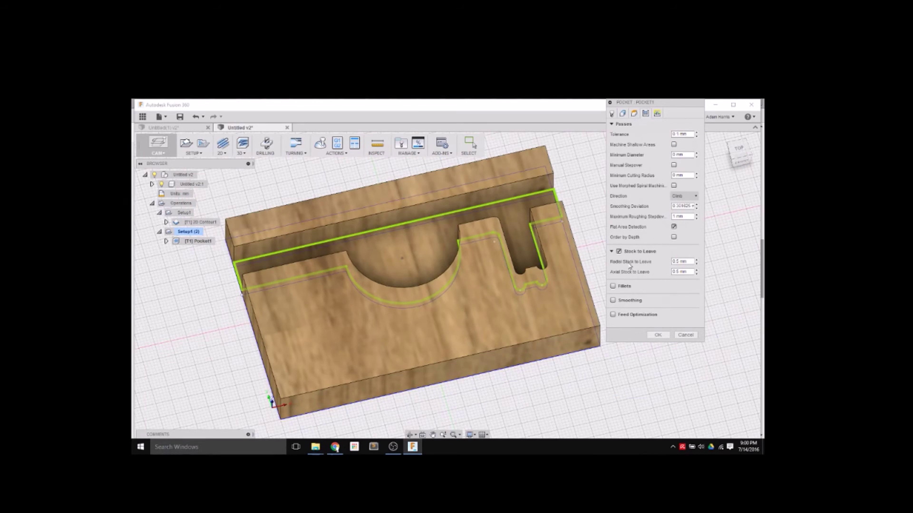
From the Top view, clear Pocket1's 0.5 mm Stock to Leave and enable Smoothing at 0.01 mm tolerance.
middle_click_drag(735, 162, 723, 164, "shift")
left_click(738, 148)
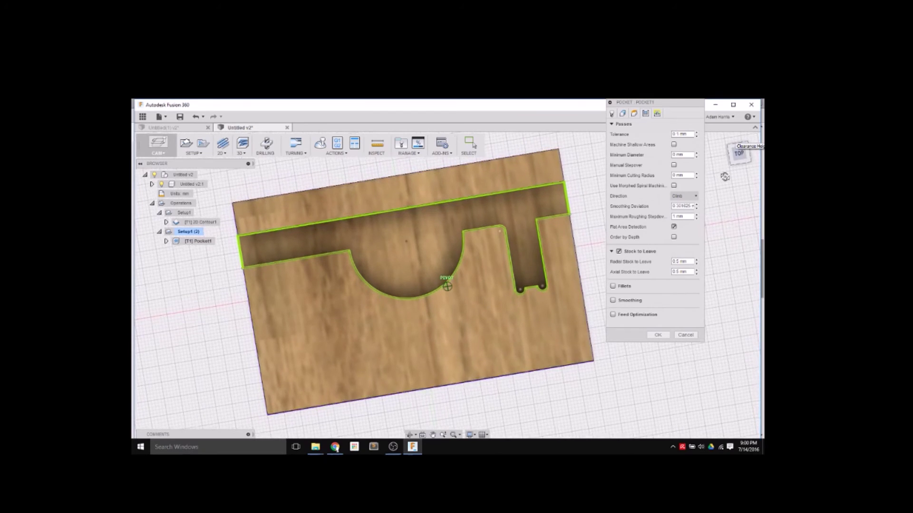
left_click(619, 252)
left_click(620, 253)
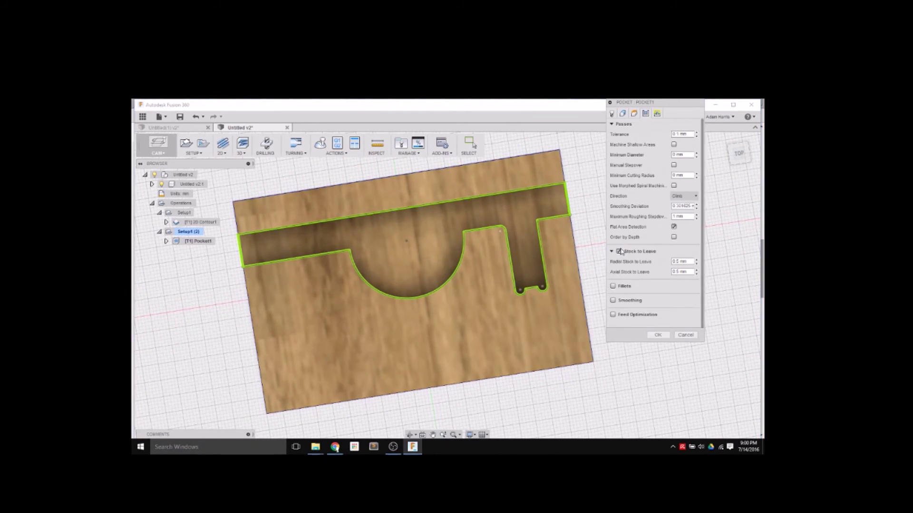
mouse_move(628, 253)
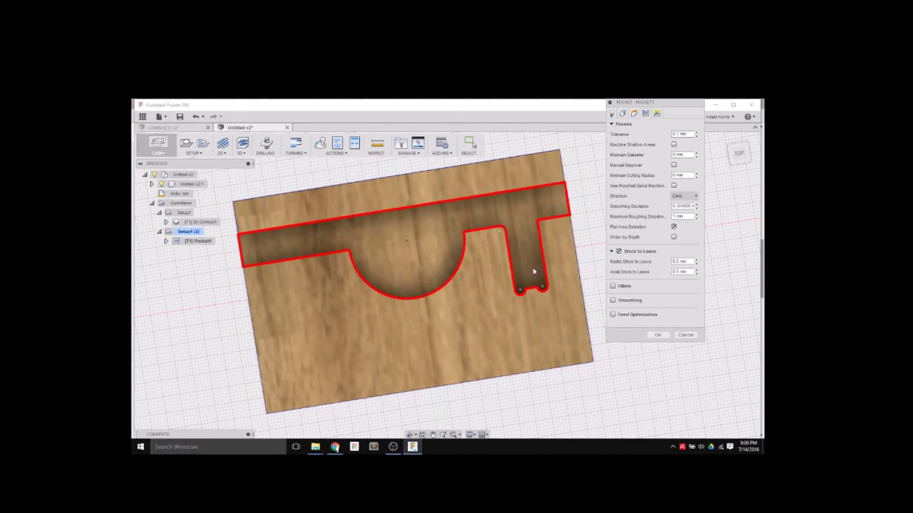
double_click(674, 261)
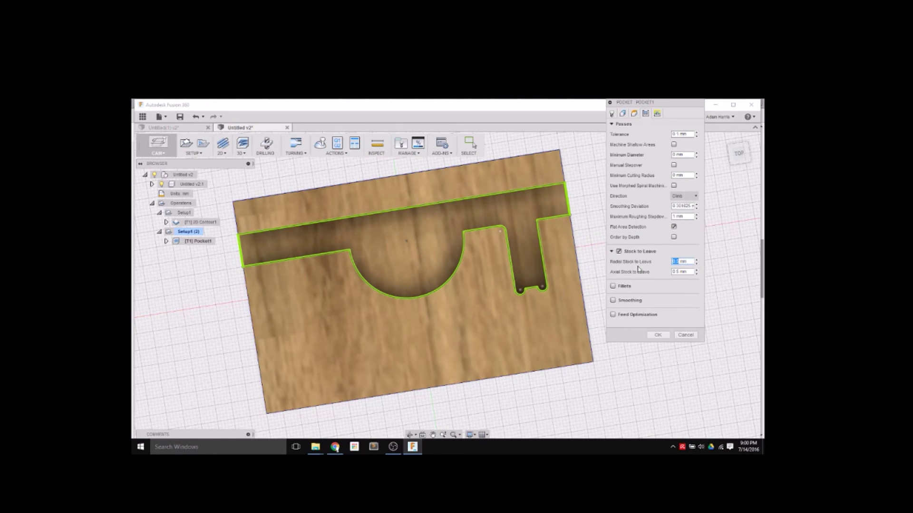
left_click(619, 251)
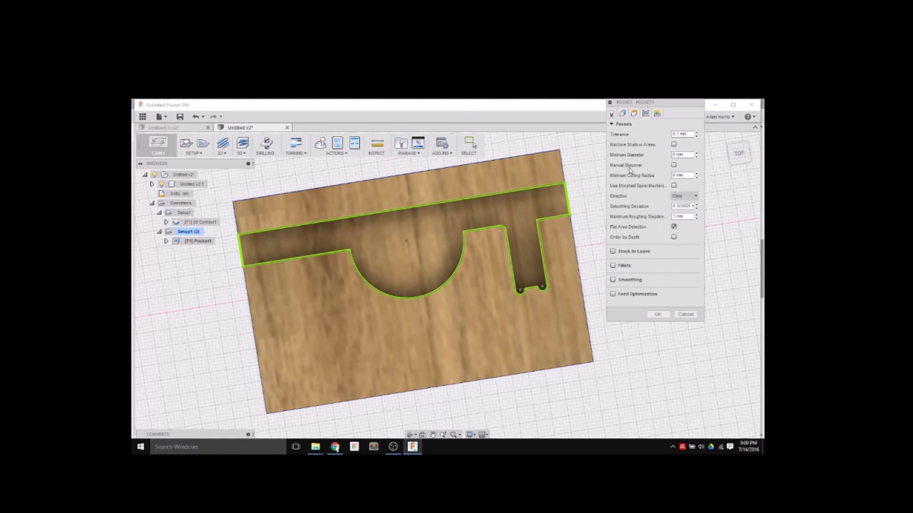
left_click(612, 280)
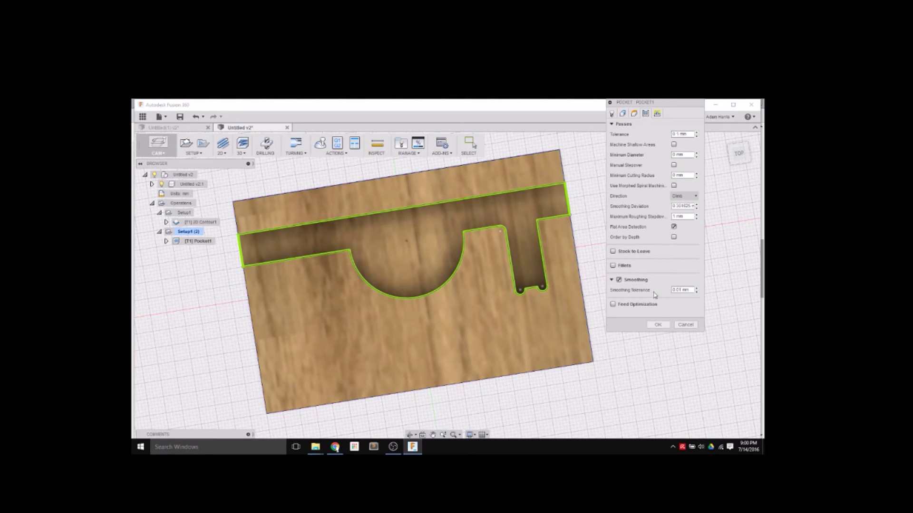
left_click(656, 114)
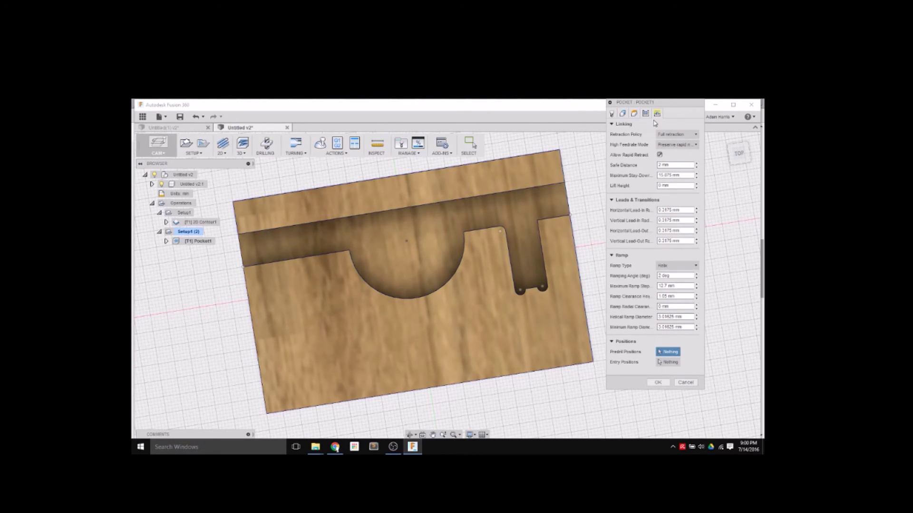
Keep Helix ramp and Full retraction, then accept Pocket1 to generate its clearing toolpath.
left_click(695, 266)
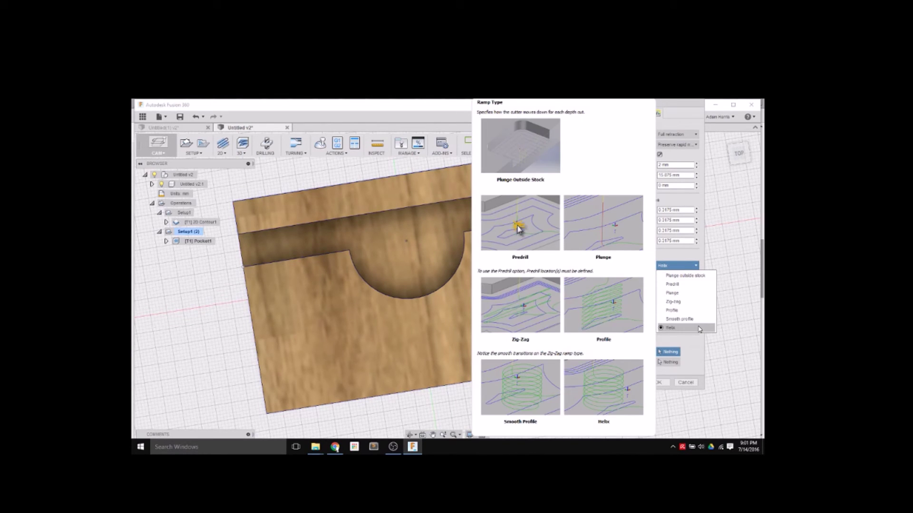
left_click(699, 328)
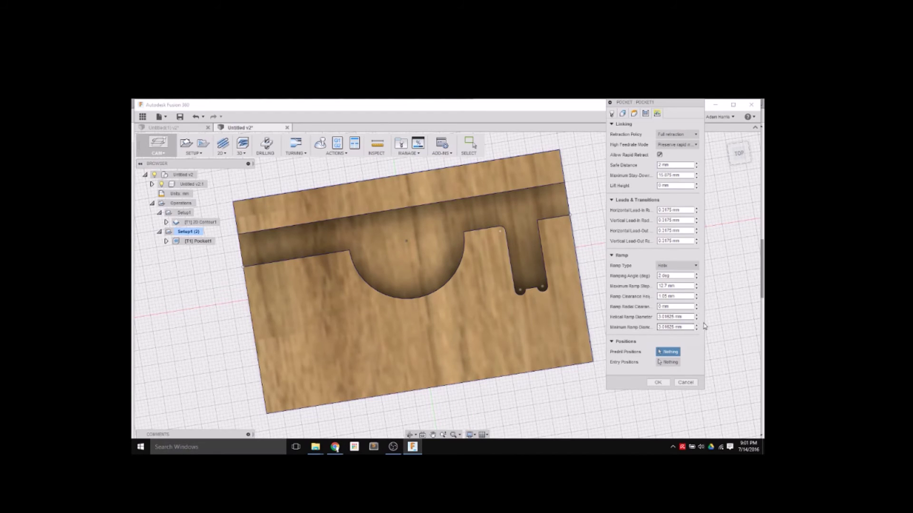
left_click(694, 134)
left_click(673, 143)
left_click(646, 114)
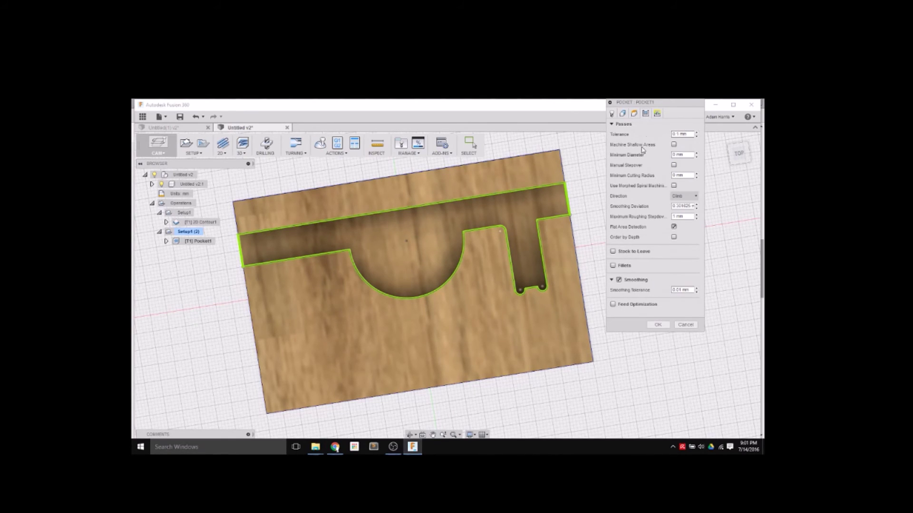
left_click(660, 326)
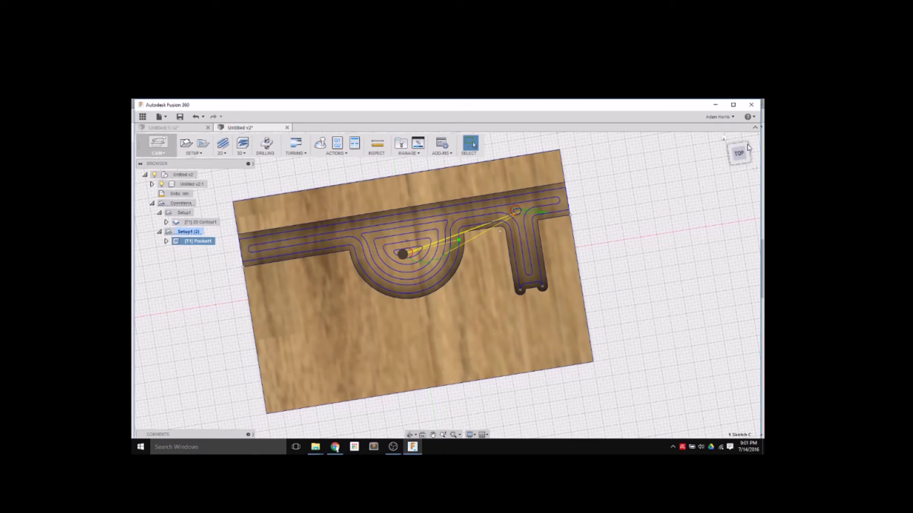
Orbit and zoom around the Pocket1 toolpath to inspect passes through the cradle, channel and slot.
mouse_move(751, 167)
left_mouse_down()
mouse_move(740, 151)
mouse_move(742, 160)
left_mouse_up()
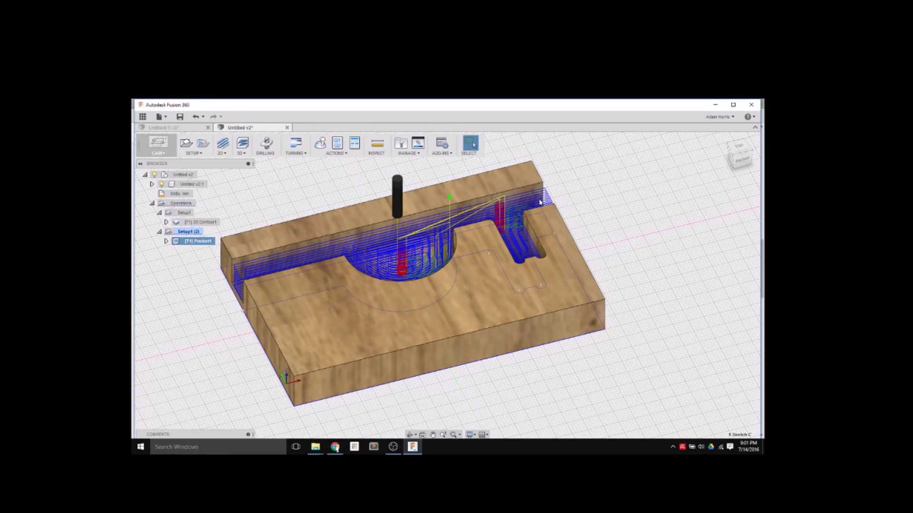
scroll(446, 255, "up", 5)
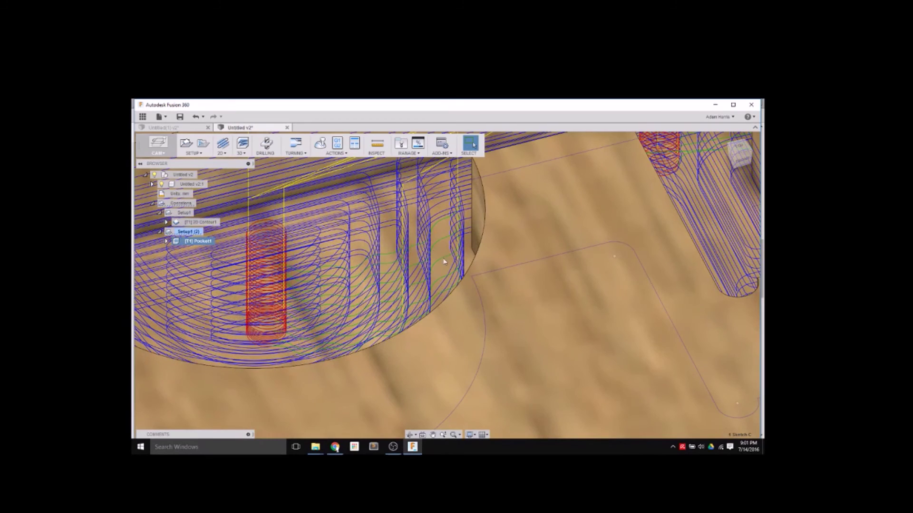
scroll(437, 236, "down", 5)
scroll(442, 234, "up", 3)
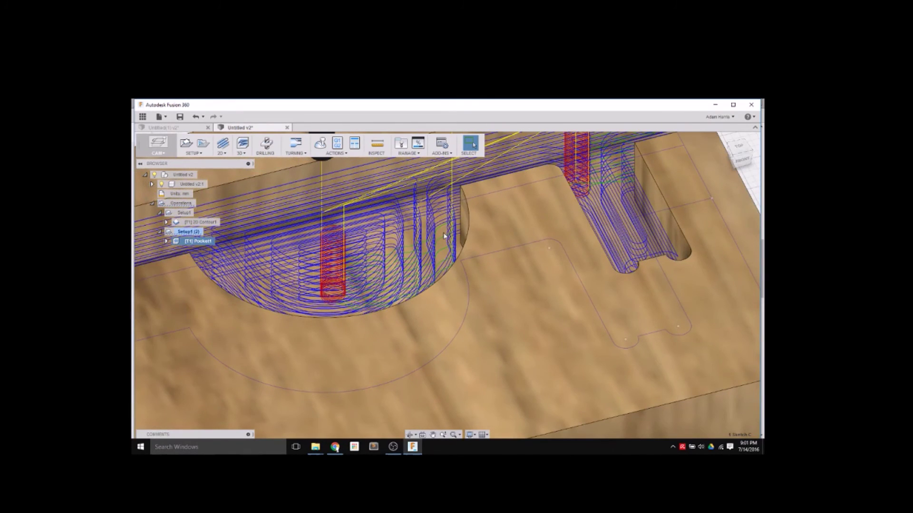
scroll(444, 237, "down", 4)
scroll(373, 221, "up", 2)
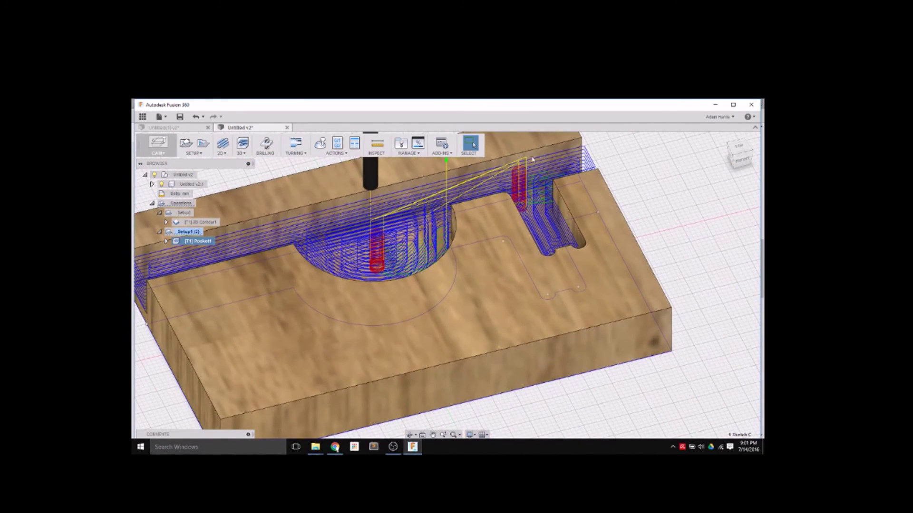
left_click_drag(728, 146, 717, 137)
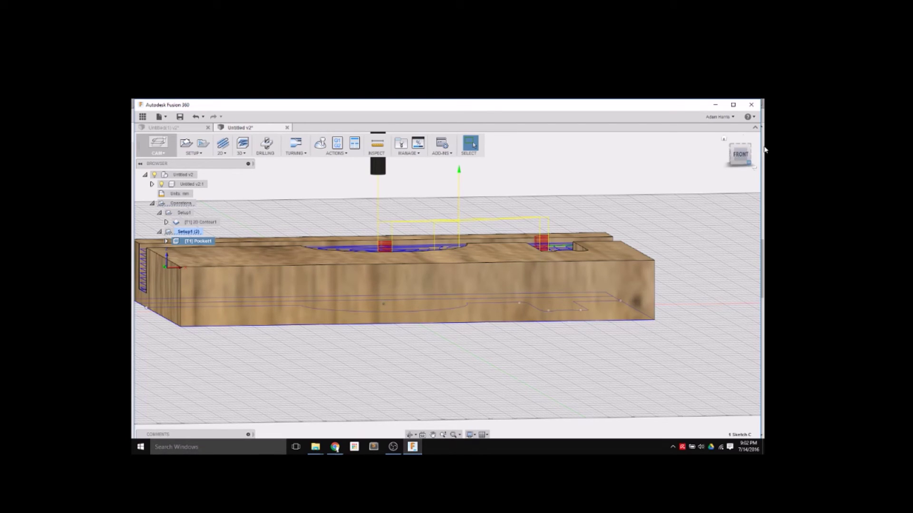
left_click_drag(731, 155, 455, 382)
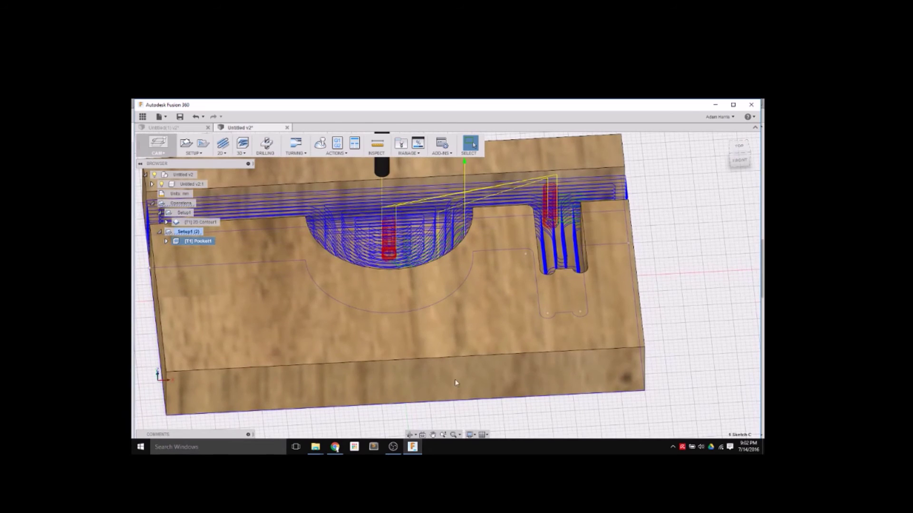
right_click(200, 248)
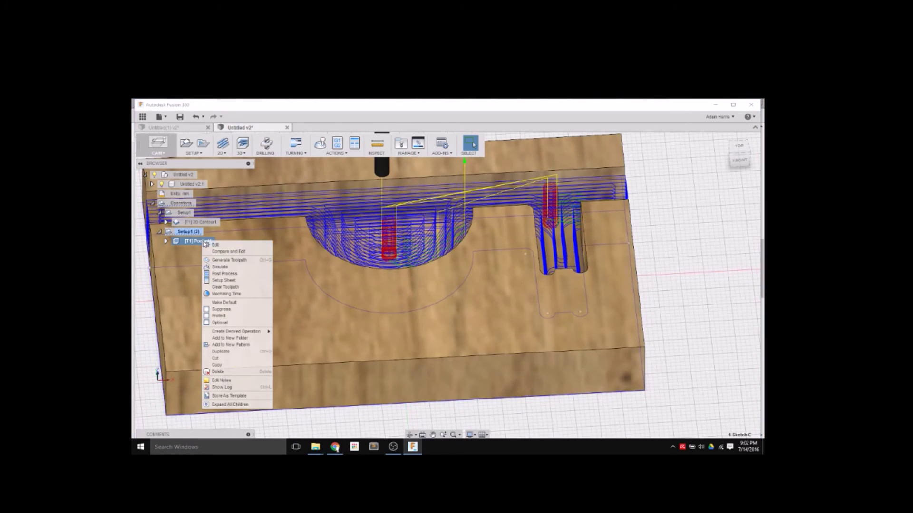
left_click(220, 266)
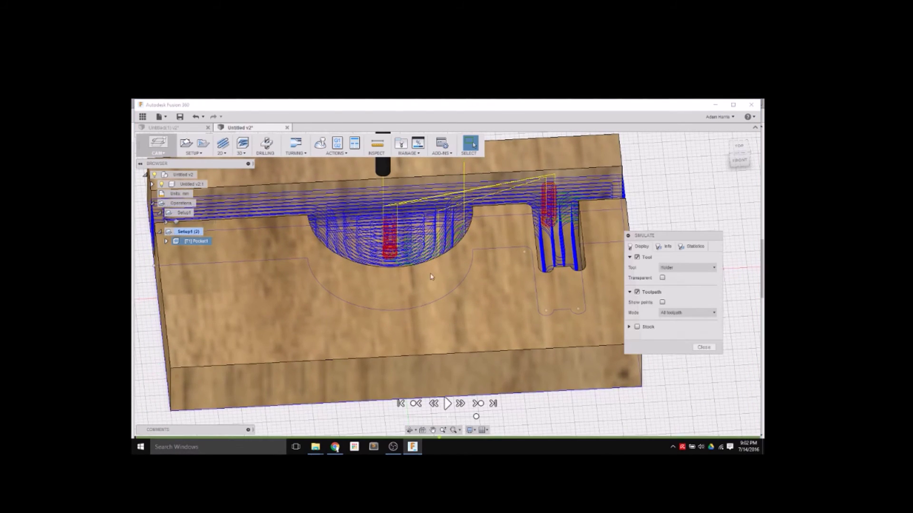
left_click(696, 247)
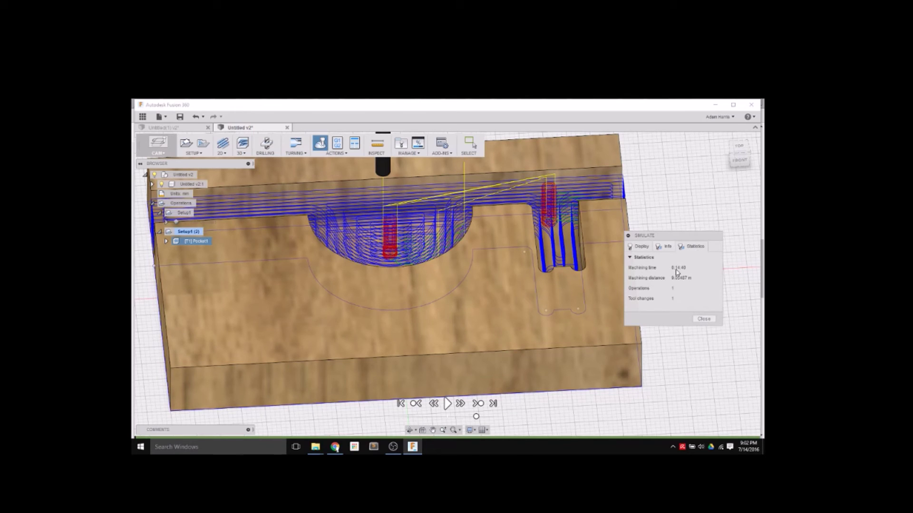
left_click(640, 247)
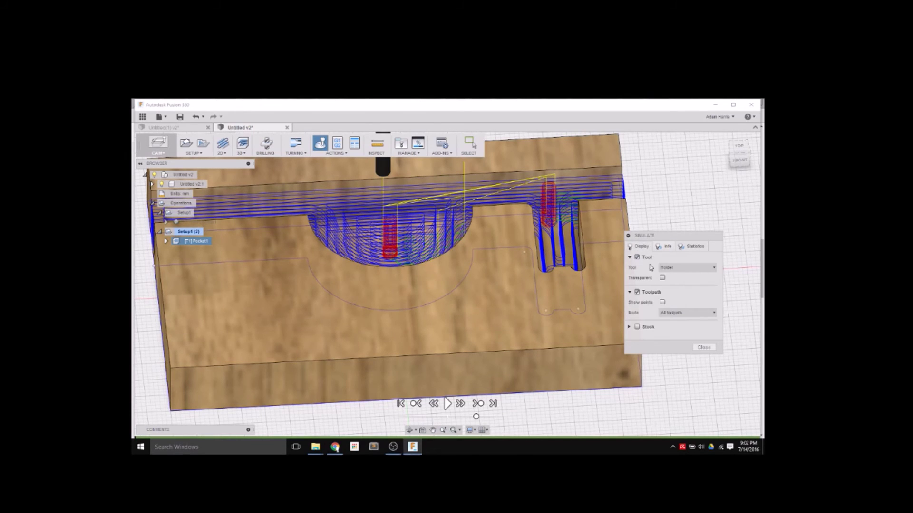
left_click(637, 327)
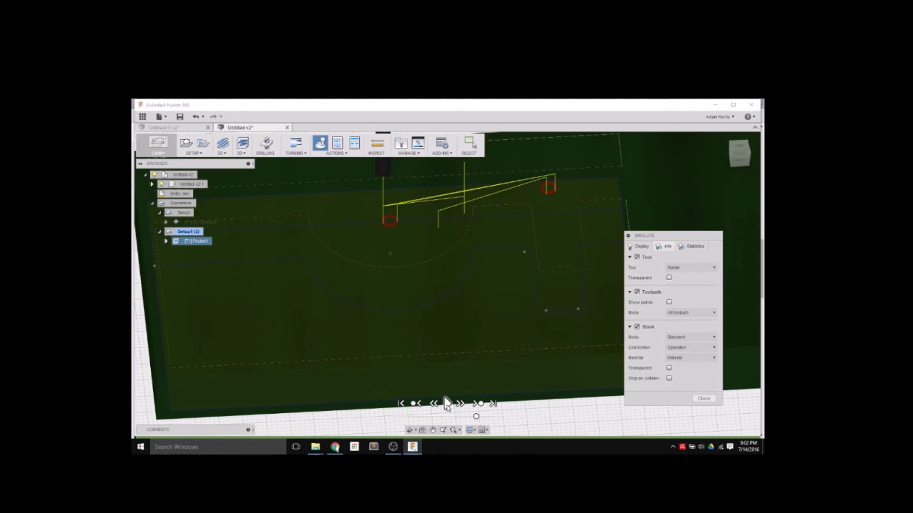
left_click(447, 403)
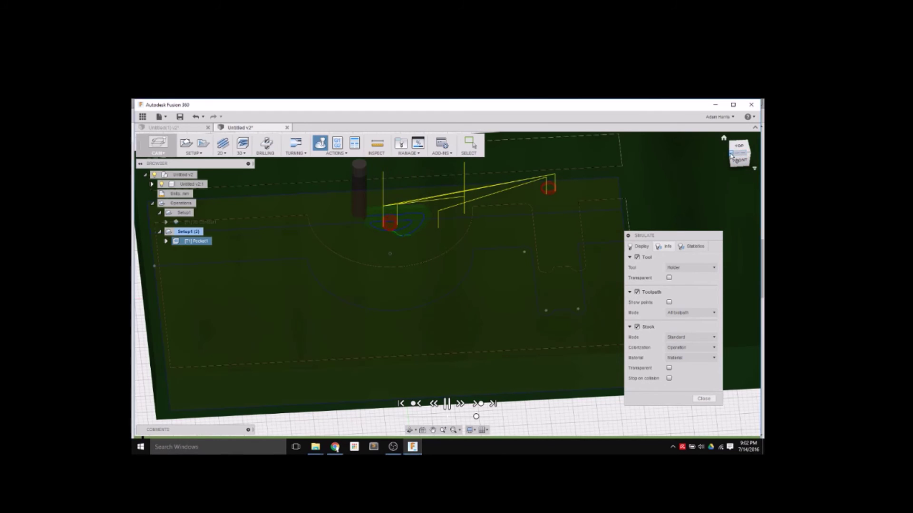
left_click_drag(739, 151, 729, 144)
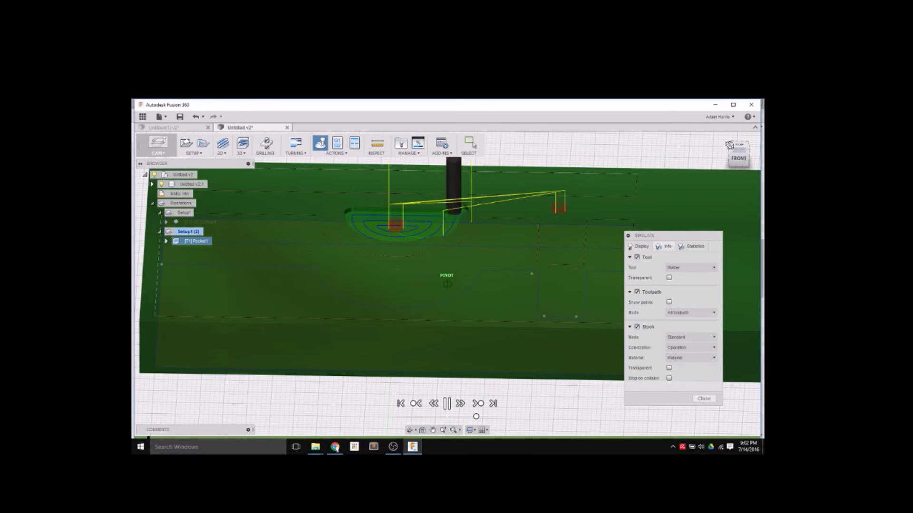
left_click(447, 403)
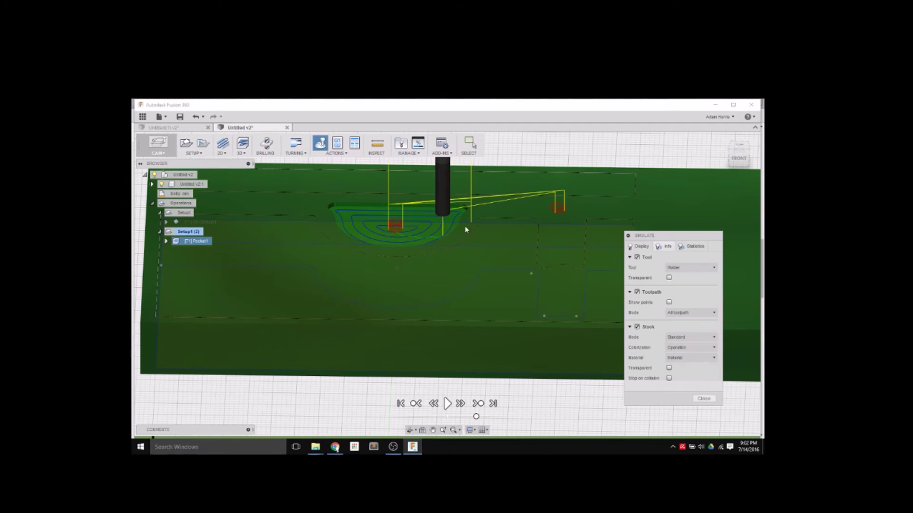
left_click(703, 398)
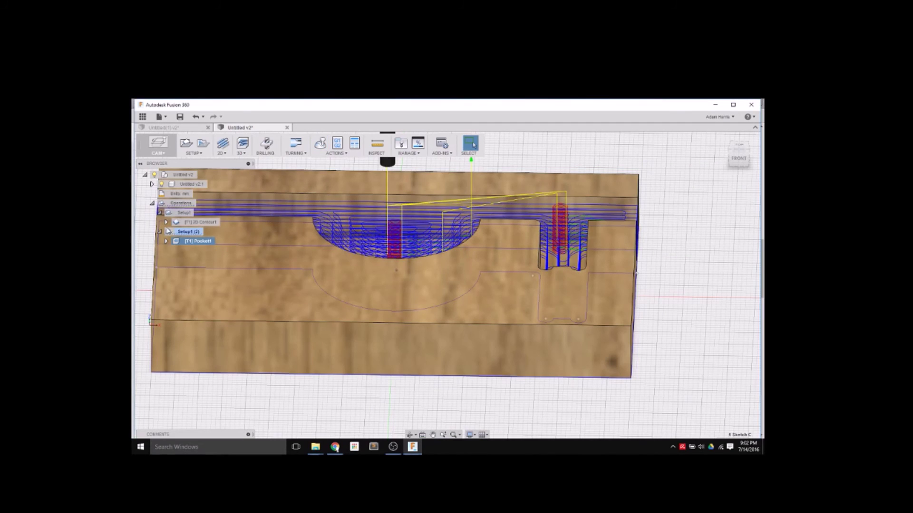
Rename the first setup, Setup1, to Profile.
left_click(180, 204)
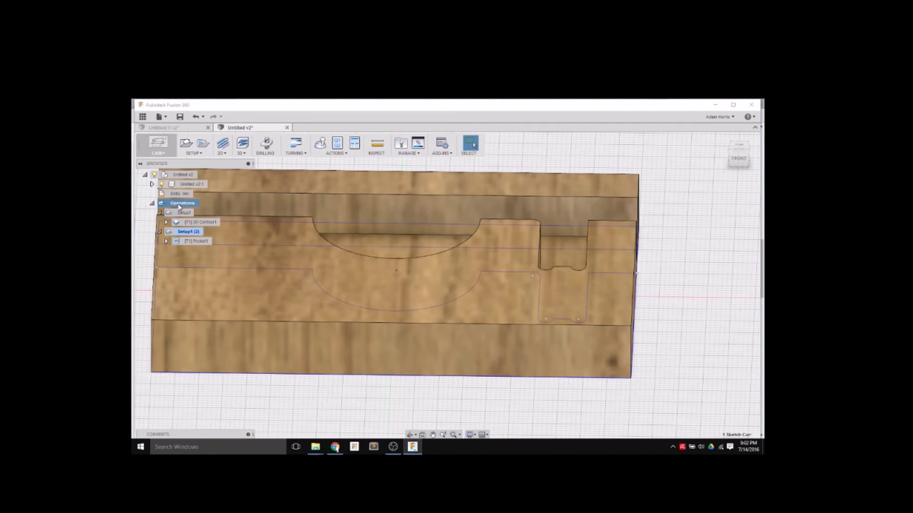
left_click(183, 212)
right_click(187, 215)
left_click(187, 213)
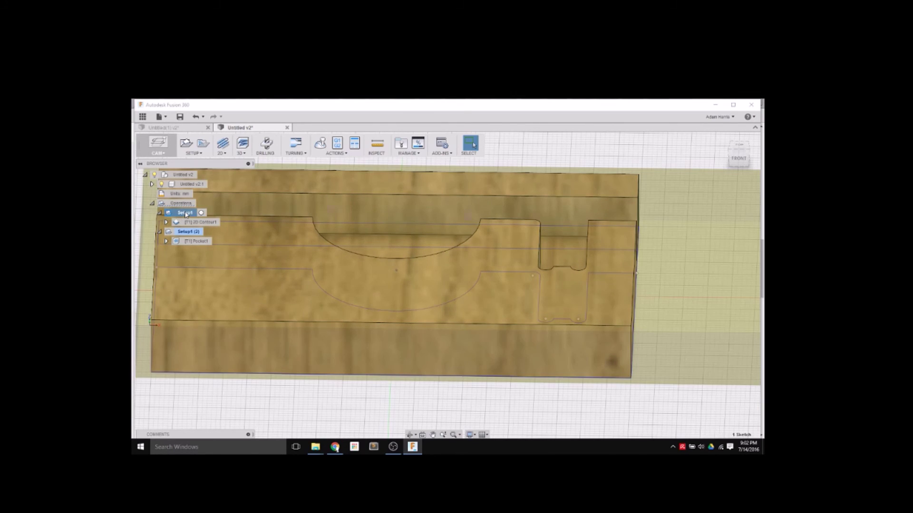
left_click(187, 212)
type("Pros")
key("Return")
Rename Setup1 (2) to Pocket and drag it above Profile in the browser.
left_click(195, 233)
double_click(195, 233)
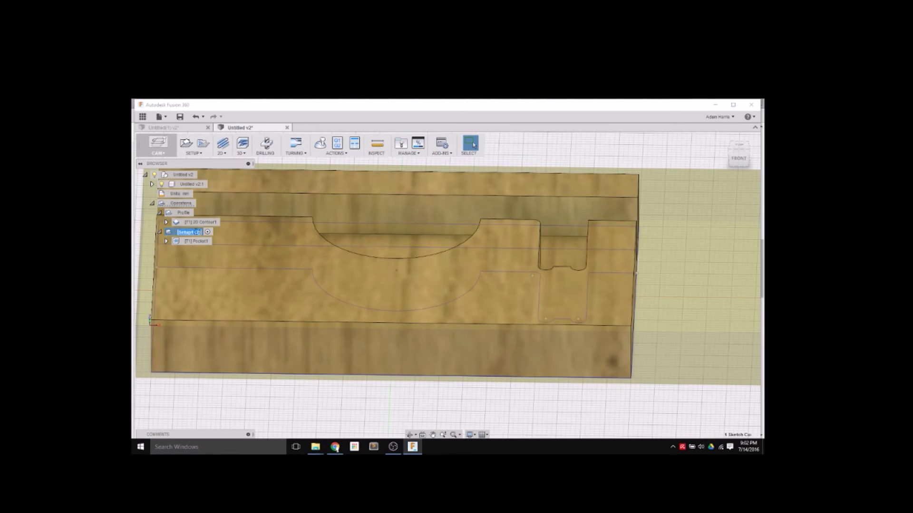
type("Pocket1")
key("Return")
scroll(571, 249, "down", 3)
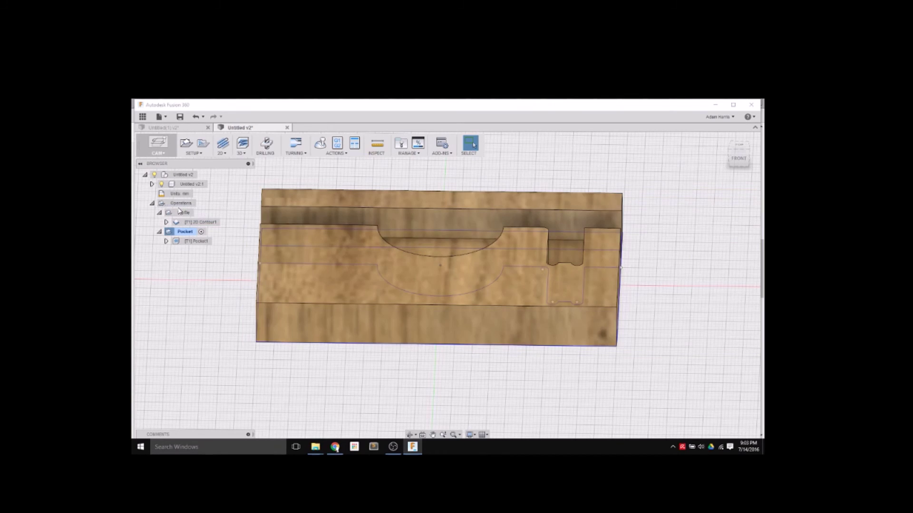
mouse_move(179, 210)
left_mouse_down()
mouse_move(183, 226)
mouse_move(185, 215)
left_mouse_up()
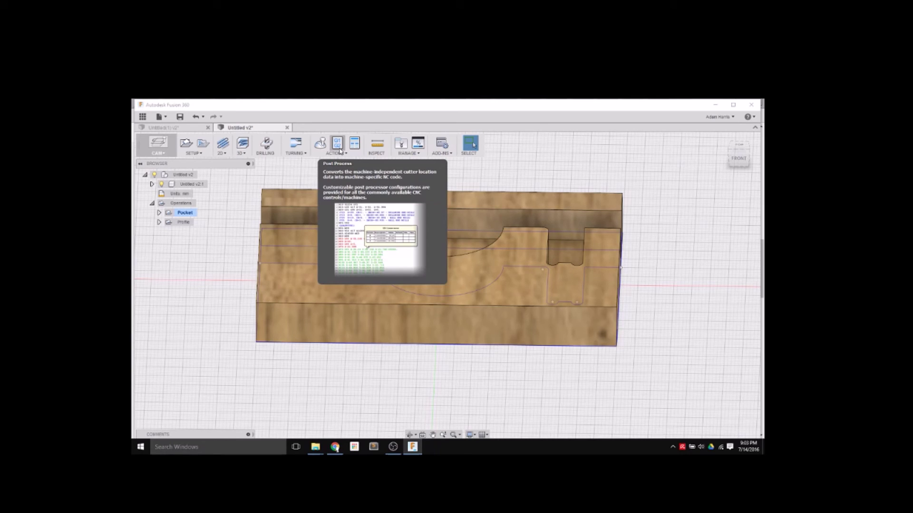
Start Post Process and choose the smoothie.cps Generic Smoothie MB/Laser post configuration.
left_click(340, 150)
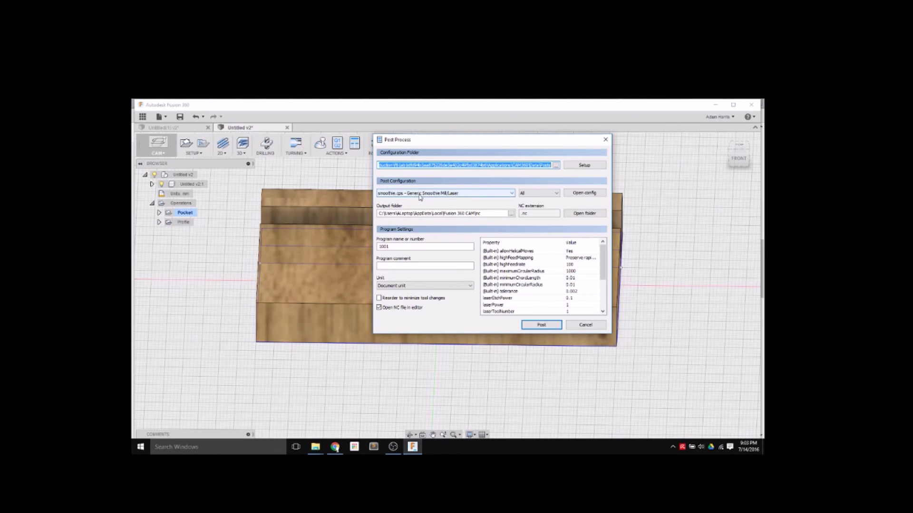
left_click(512, 195)
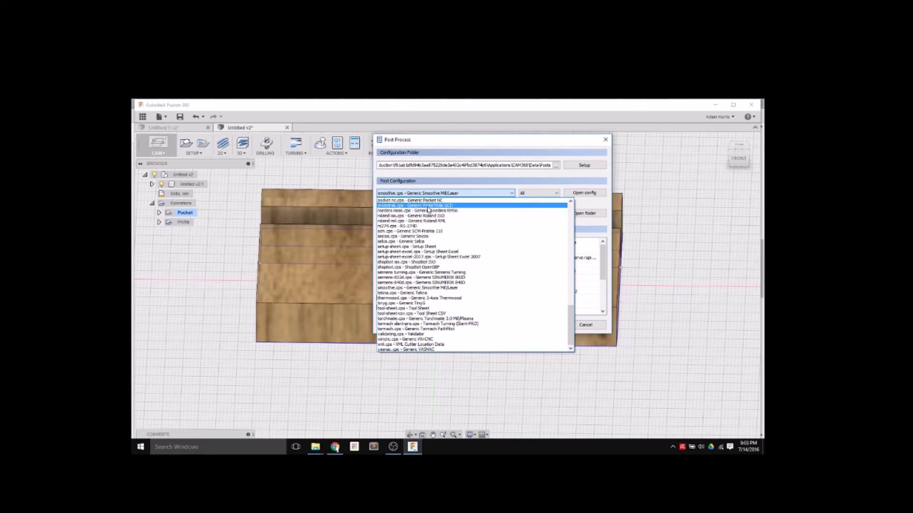
scroll(424, 219, "up", 1)
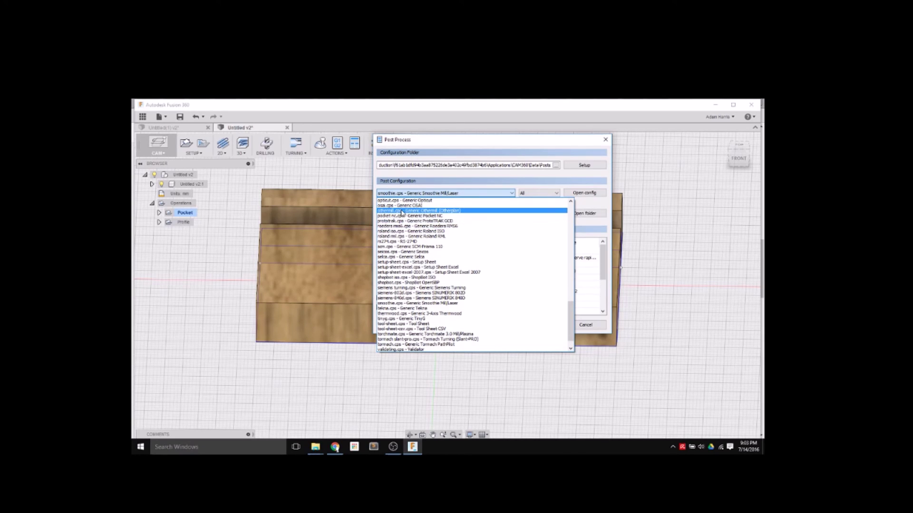
scroll(402, 214, "up", 4)
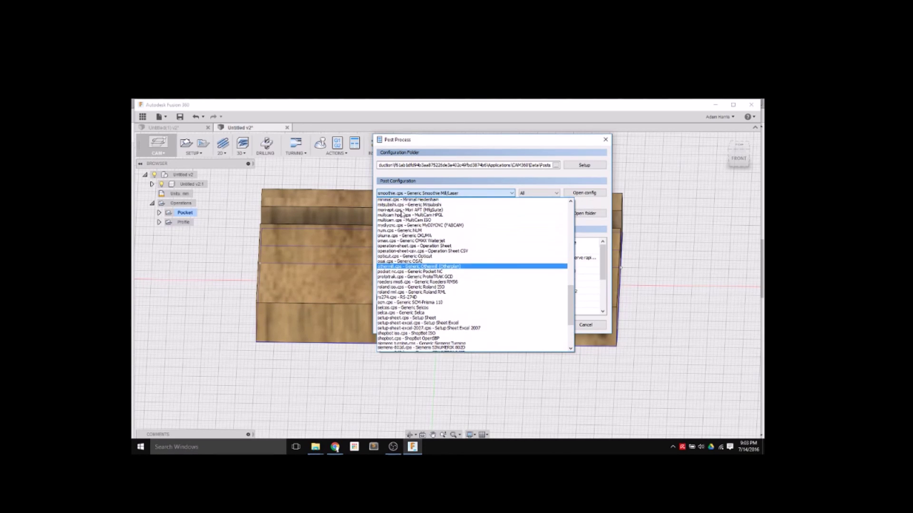
scroll(407, 216, "up", 2)
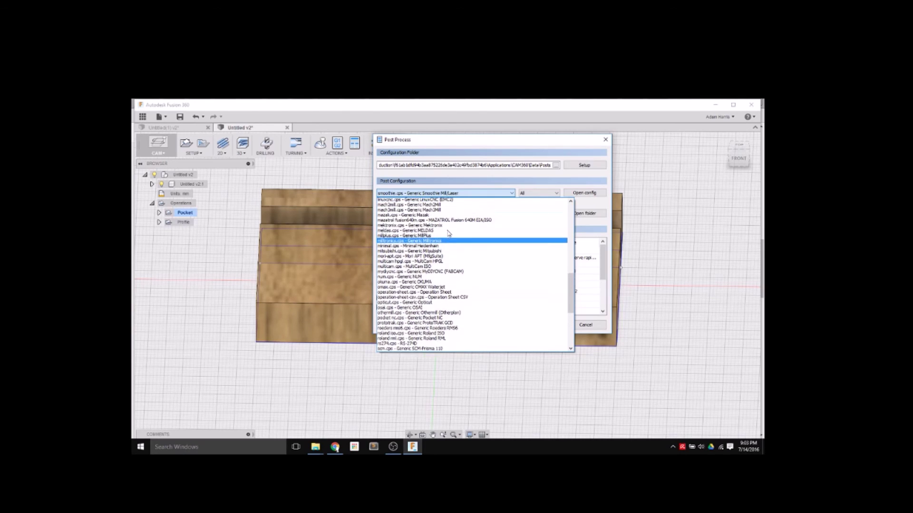
scroll(407, 233, "up", 2)
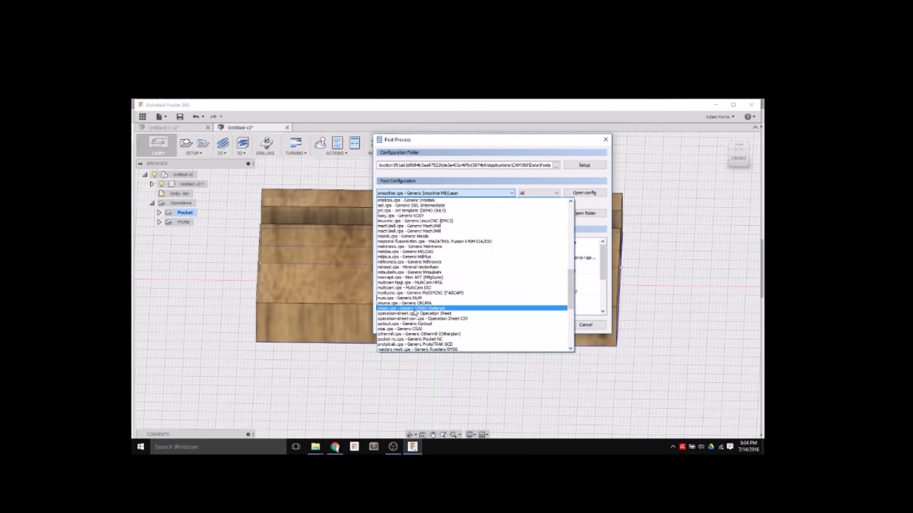
scroll(414, 312, "up", 5)
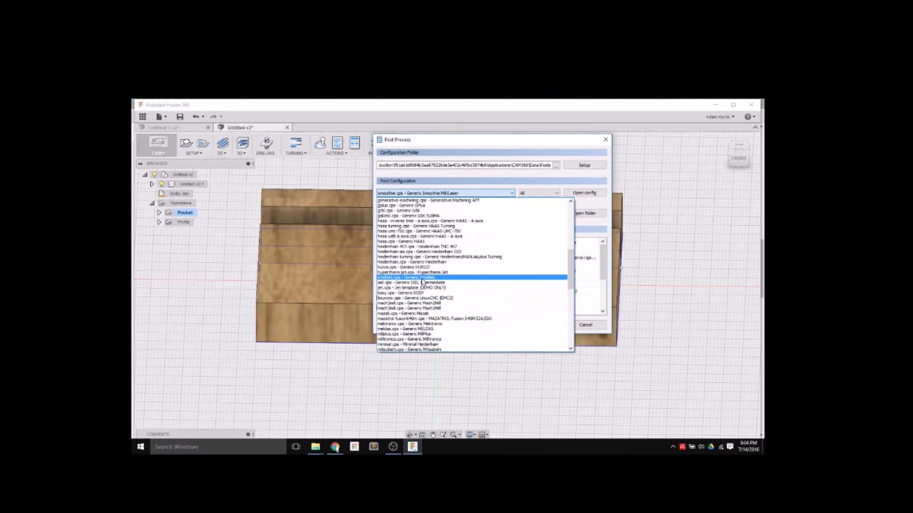
scroll(442, 242, "up", 3)
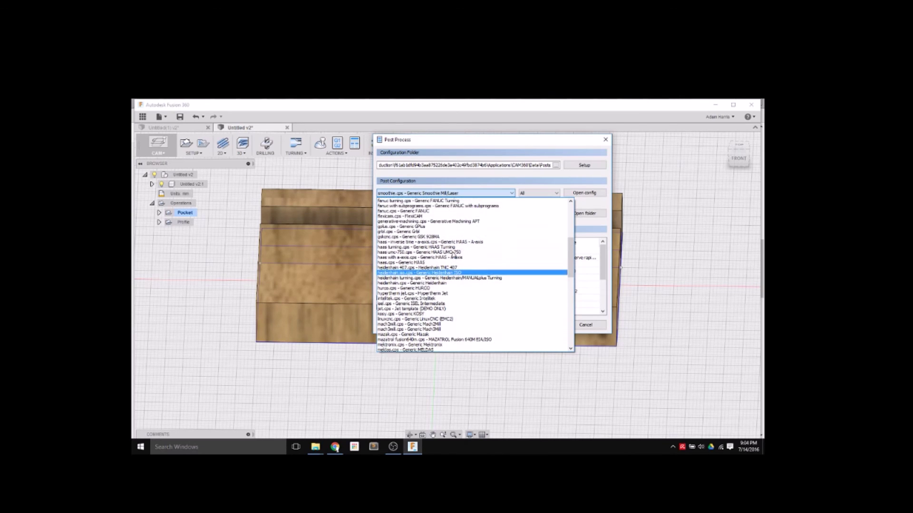
scroll(446, 245, "down", 15)
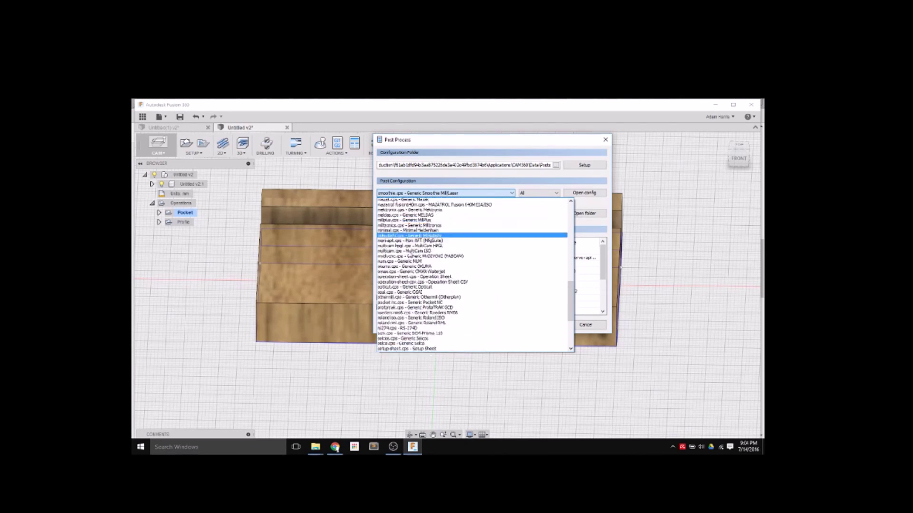
left_click(413, 287)
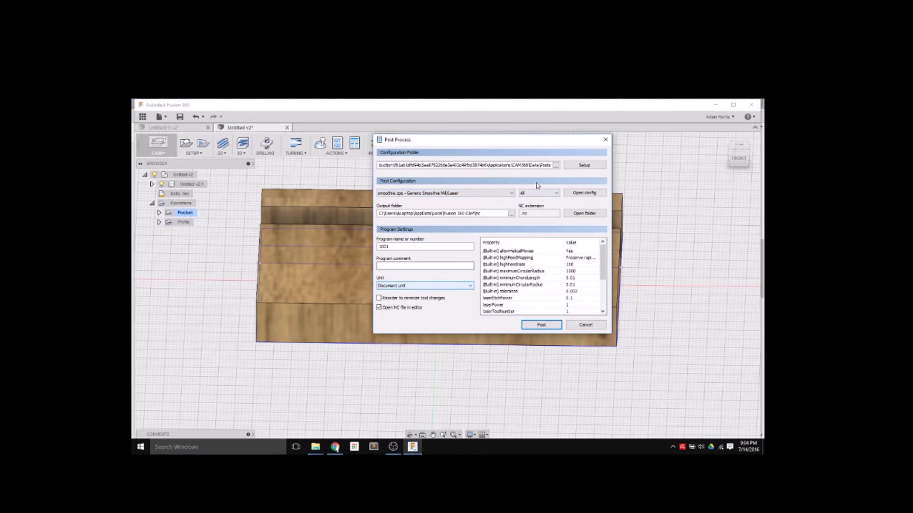
Rename the program to TestMill and post it, bringing up the TestMill.nc save dialog.
double_click(395, 245)
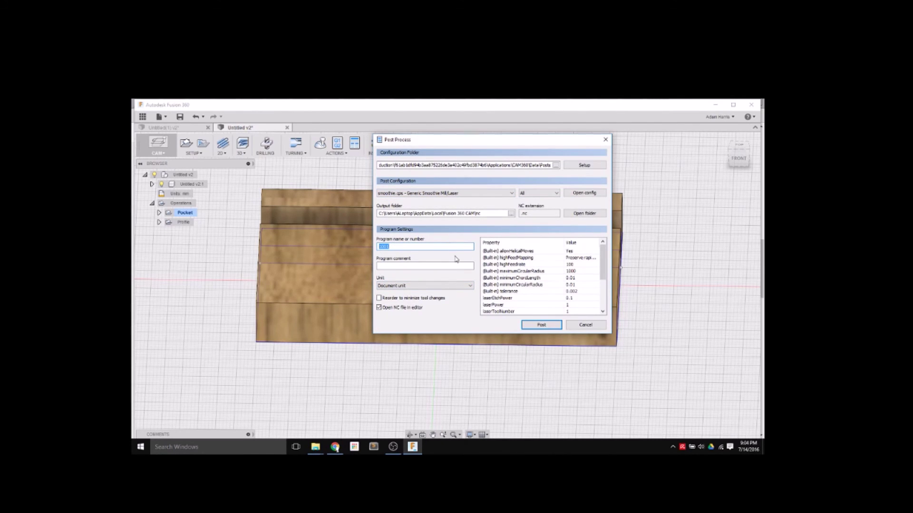
type("TestMill")
left_click(542, 325)
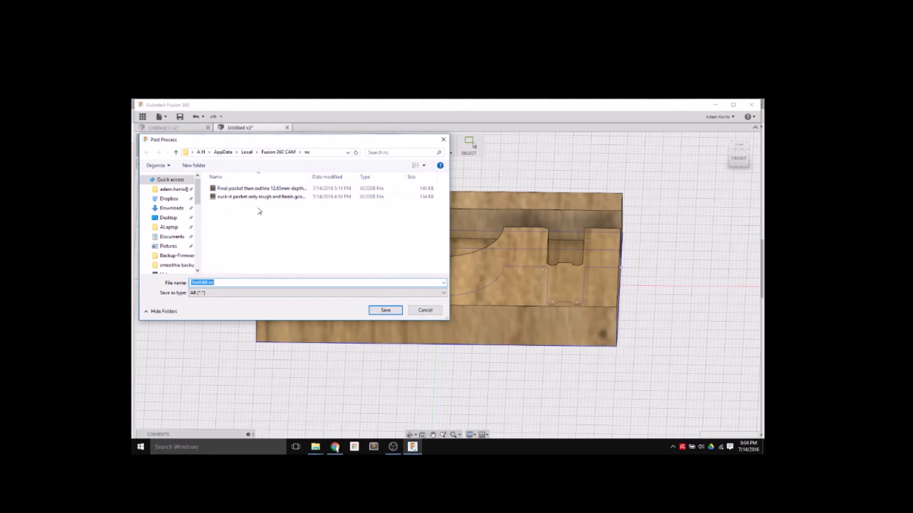
Compare the names of the first two existing G-code files in the nc folder.
left_click(235, 197)
left_click(235, 189)
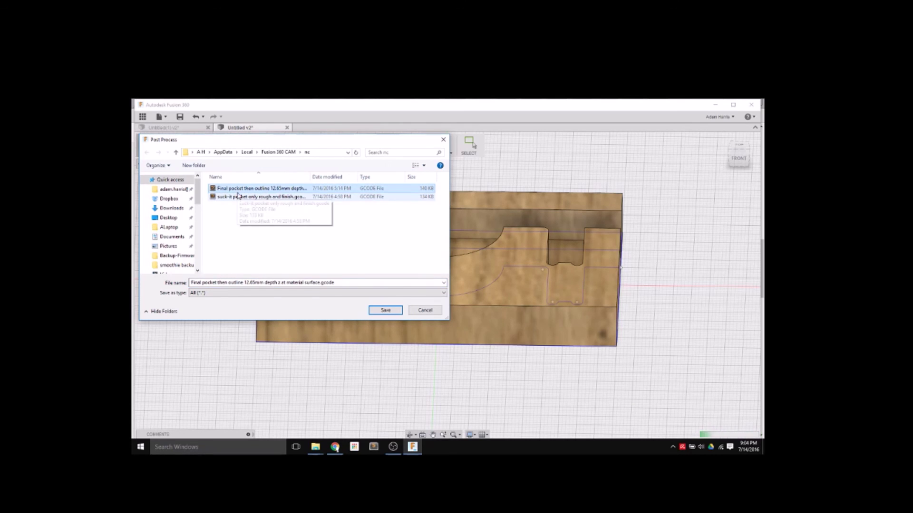
left_click(235, 197)
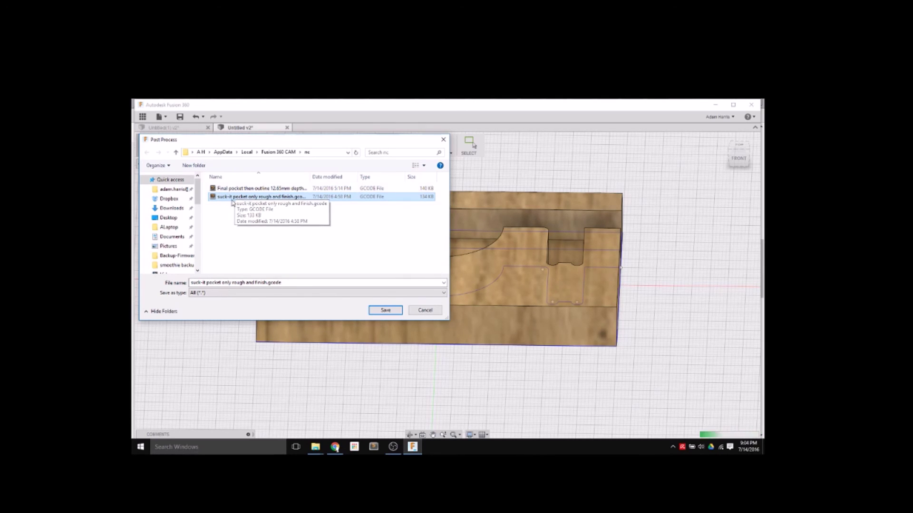
left_click(238, 192)
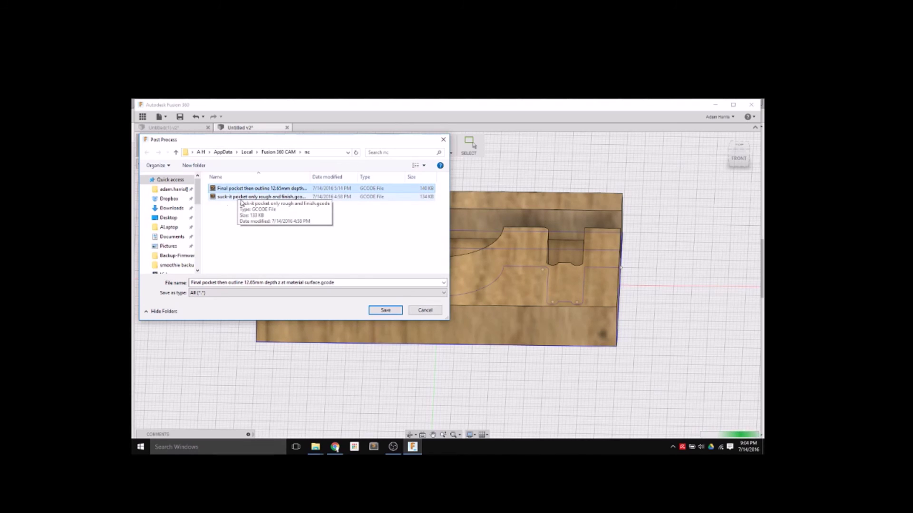
left_click(237, 197)
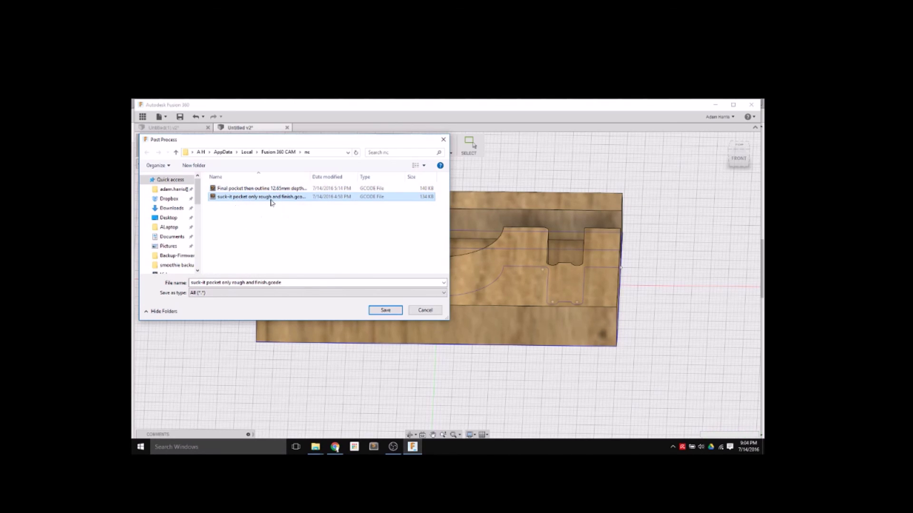
left_click(250, 190)
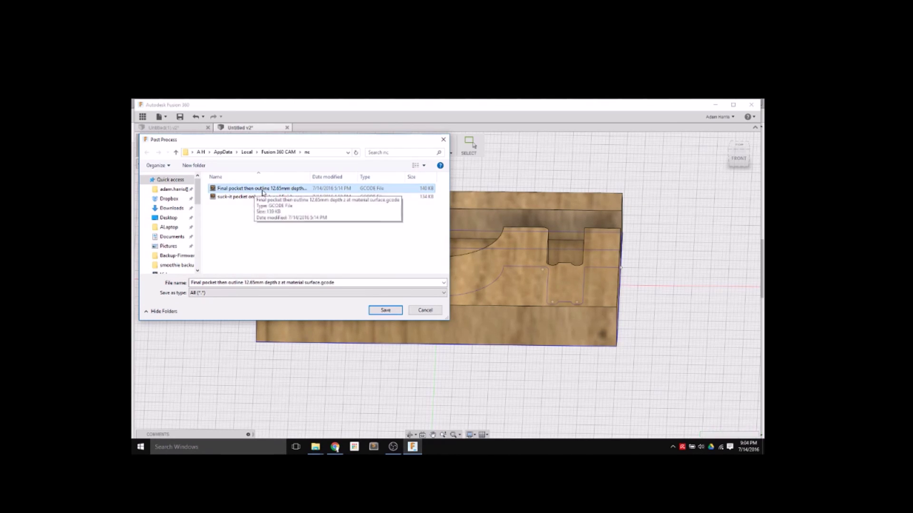
Reposition the dialog, select the suck-it pocket only rough and finish file, and widen the Name column.
left_click_drag(276, 142, 380, 225)
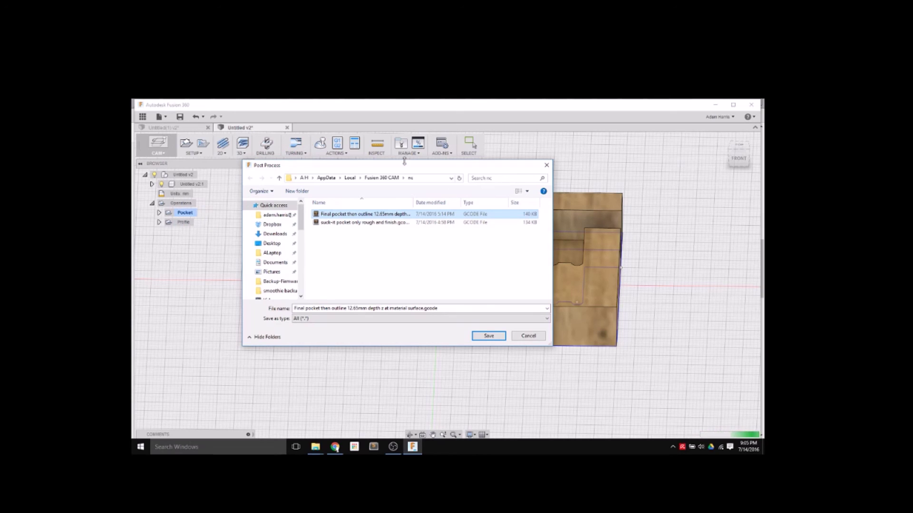
left_click(340, 223)
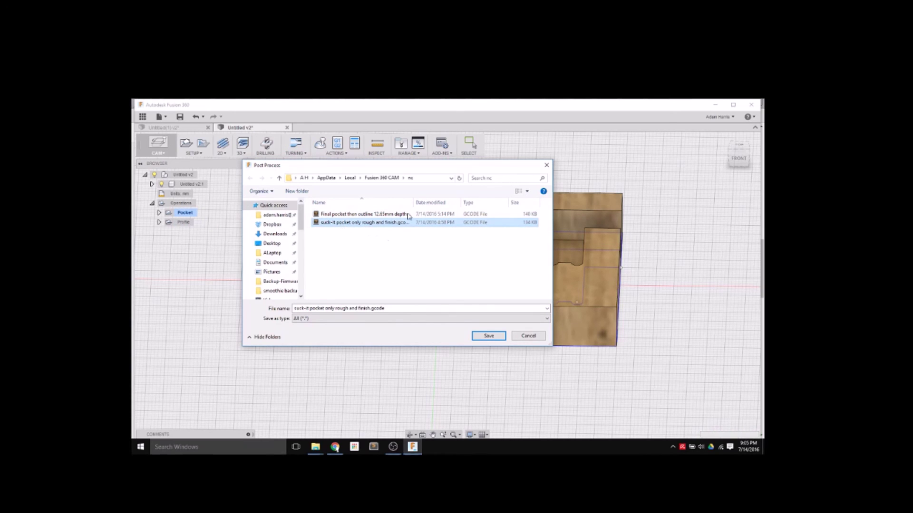
left_click_drag(413, 203, 443, 203)
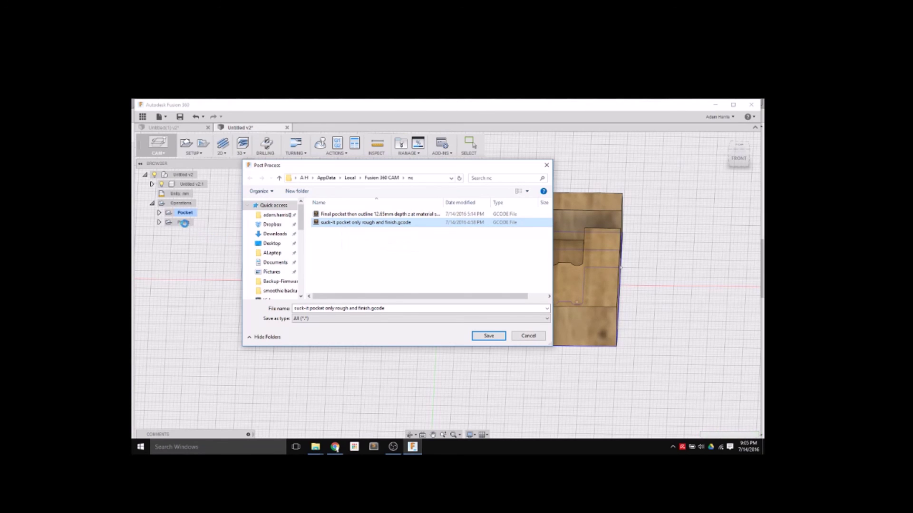
left_click(191, 213)
Dismiss the save dialog, then select and collapse the Operations group.
left_click(528, 335)
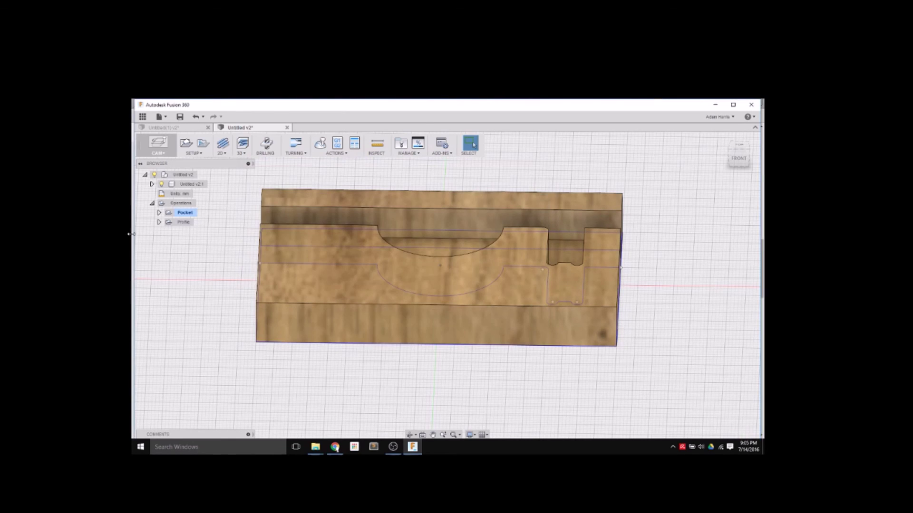
left_click(181, 205)
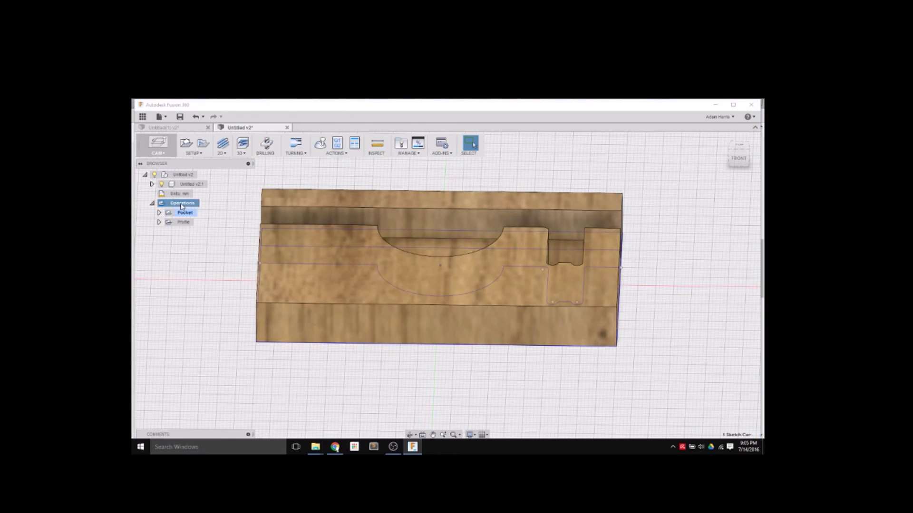
left_click(151, 204)
Post Pocket and Profile to testMill.gcode, replace the old file, and close Brackets.
left_click(337, 144)
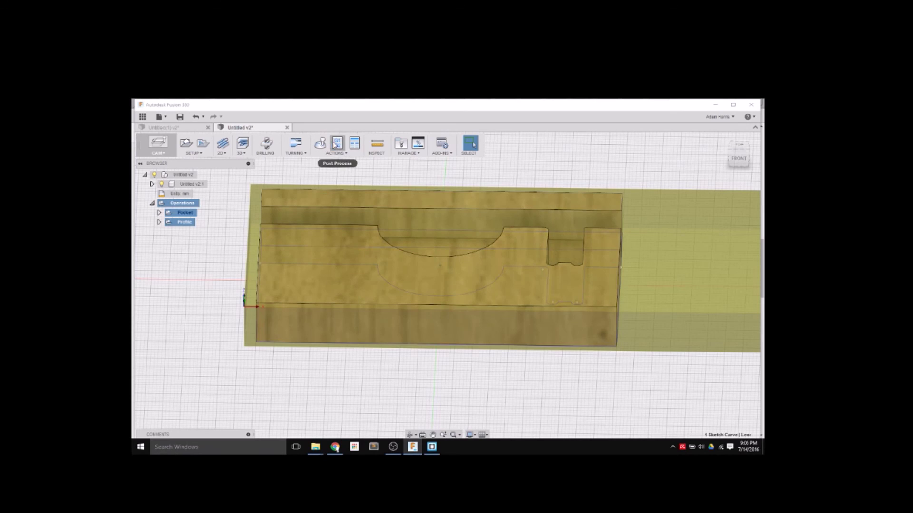
left_click(542, 323)
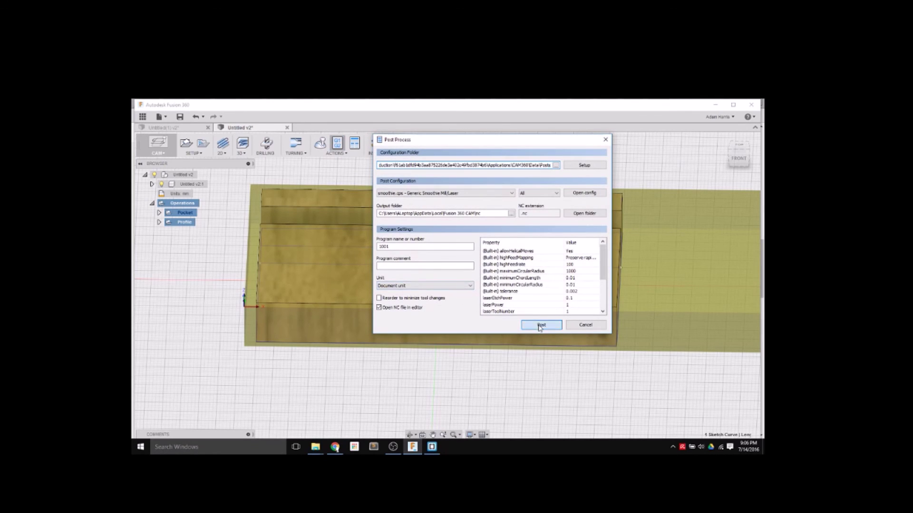
left_click(336, 231)
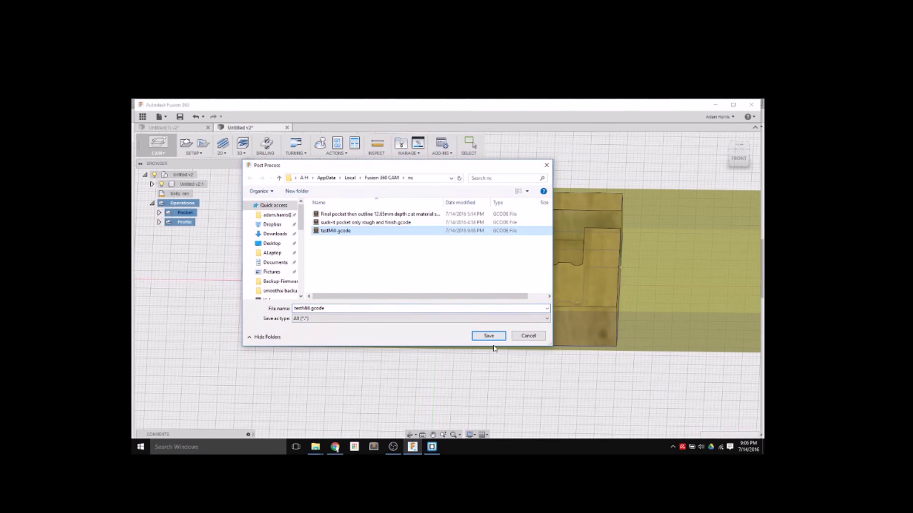
left_click(488, 336)
left_click(468, 273)
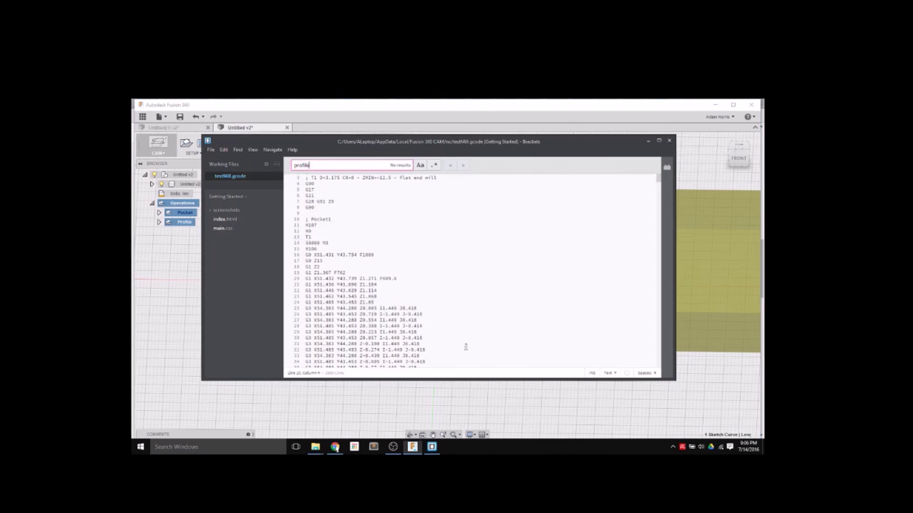
left_click(669, 142)
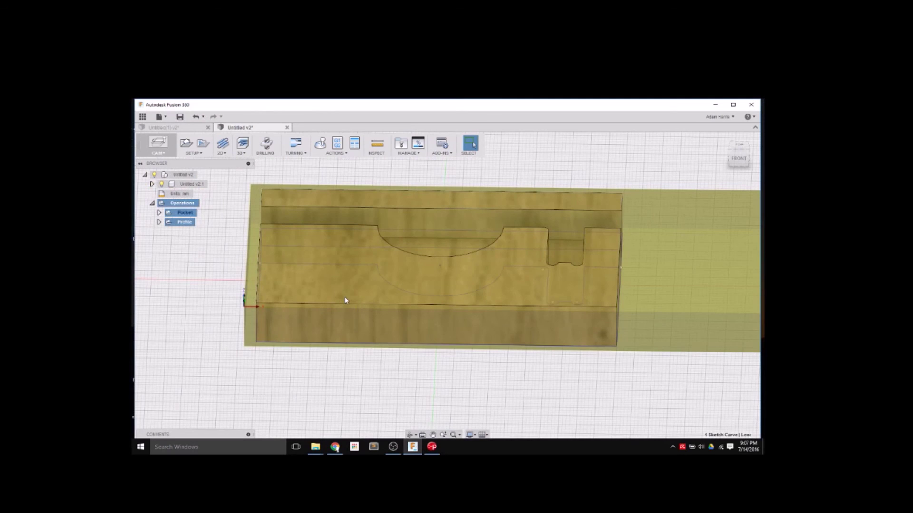
scroll(366, 299, "up", 3)
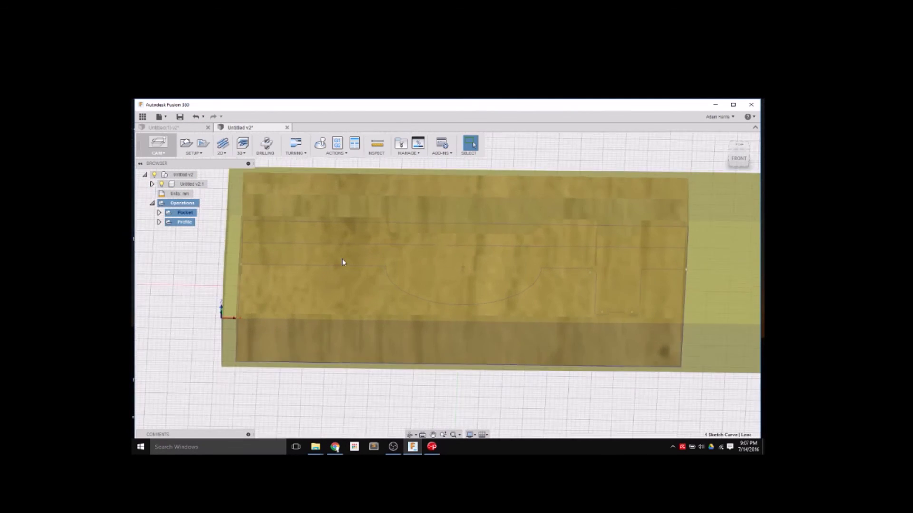
scroll(441, 283, "down", 5)
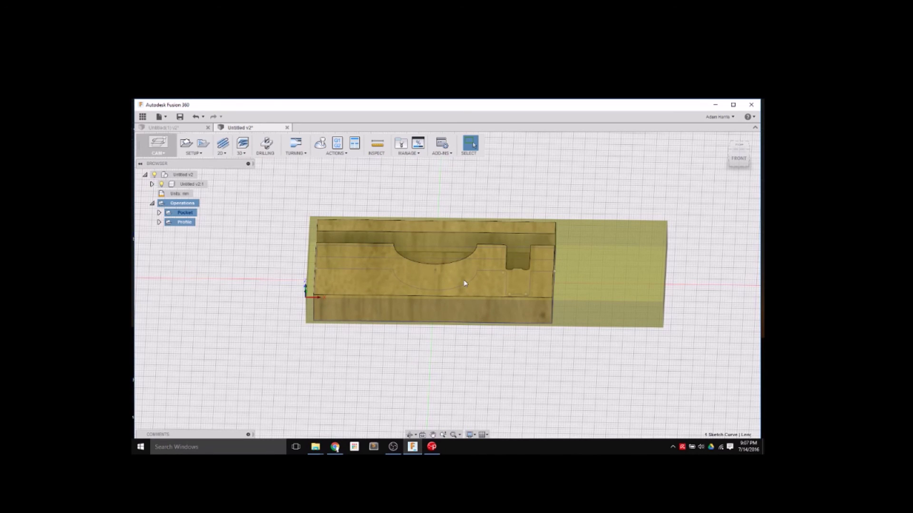
Load testMill.gcode in a maximized Pronterface and rotate its toolpath preview to oblique angles.
left_click(431, 446)
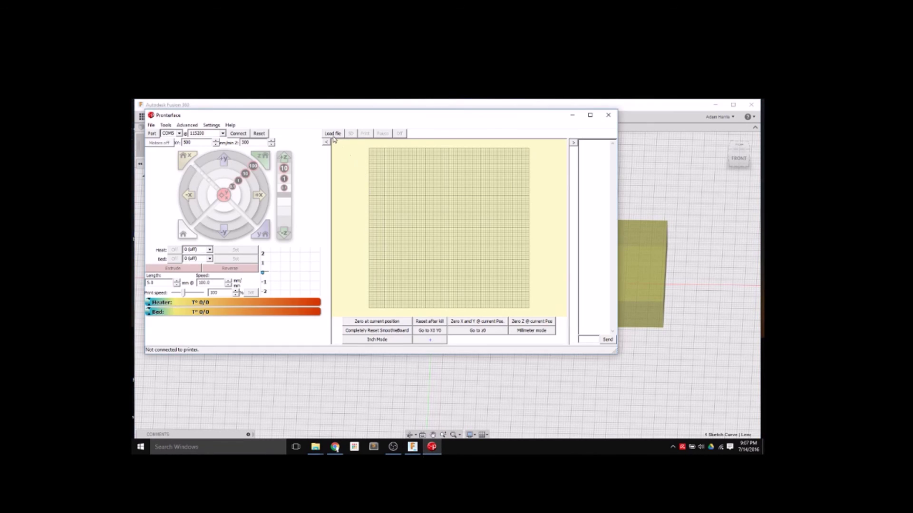
left_click(332, 133)
double_click(238, 171)
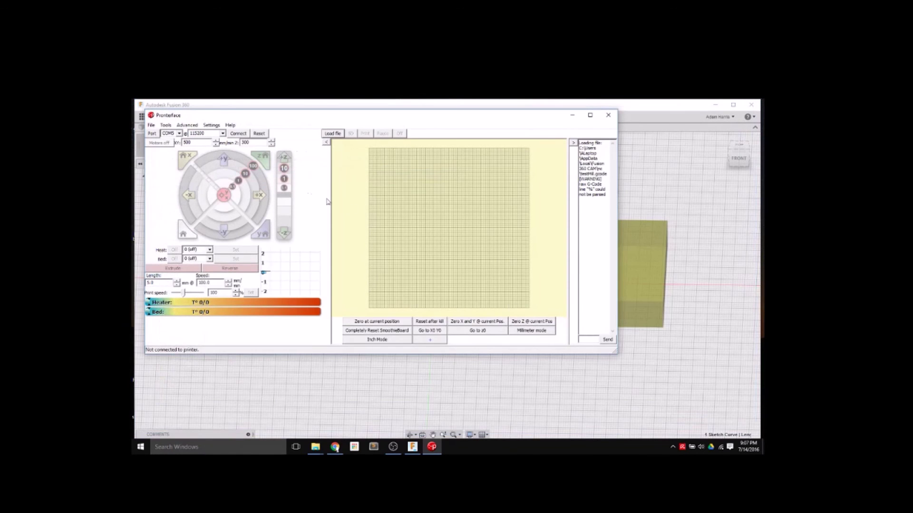
left_click(590, 115)
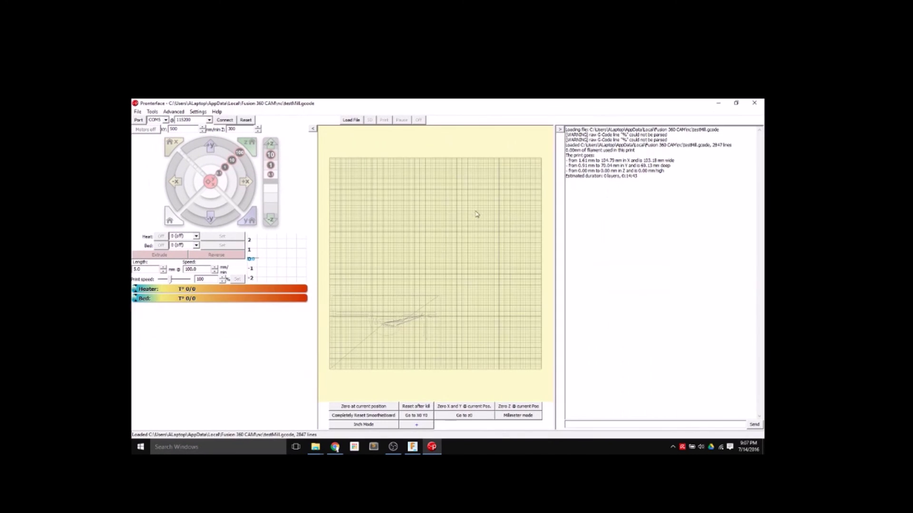
left_click_drag(366, 358, 481, 232)
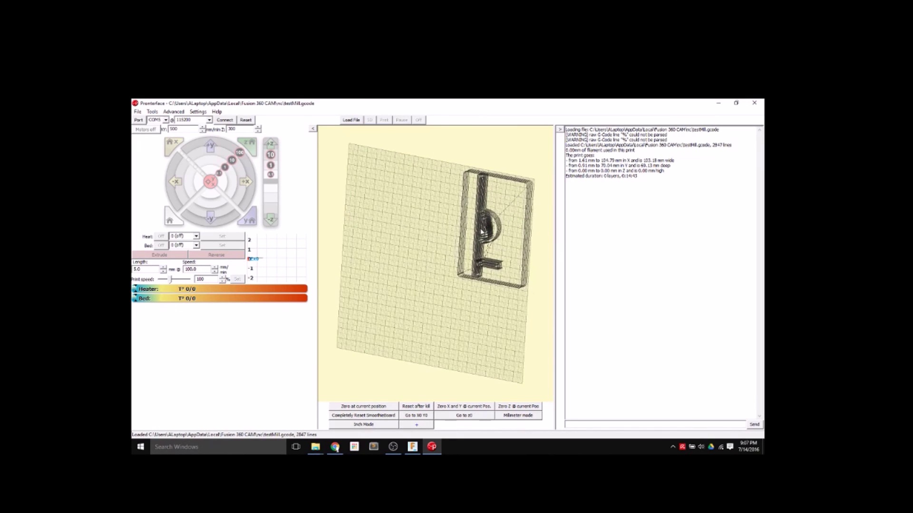
left_click_drag(519, 186, 454, 334)
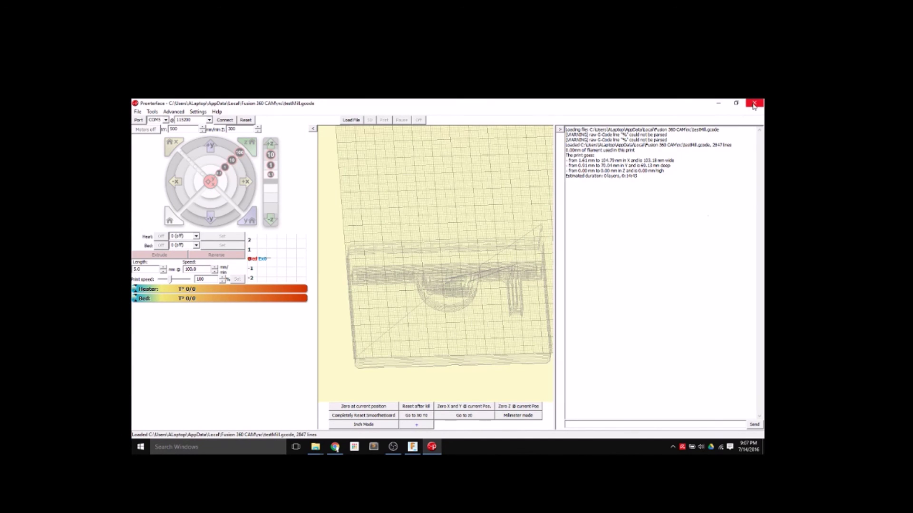
left_click(412, 447)
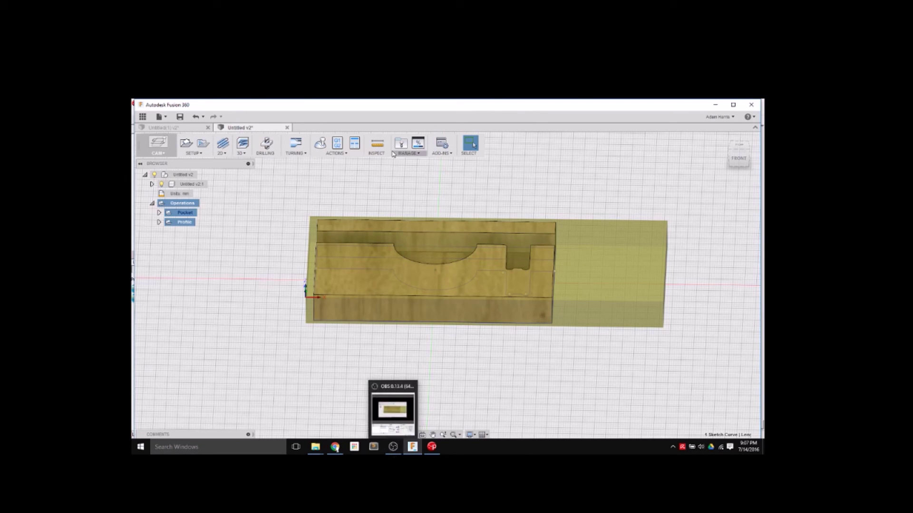
Re-post the operations over testMill.gcode, confirm replacement, and mark line 7's G28 command.
left_click(338, 144)
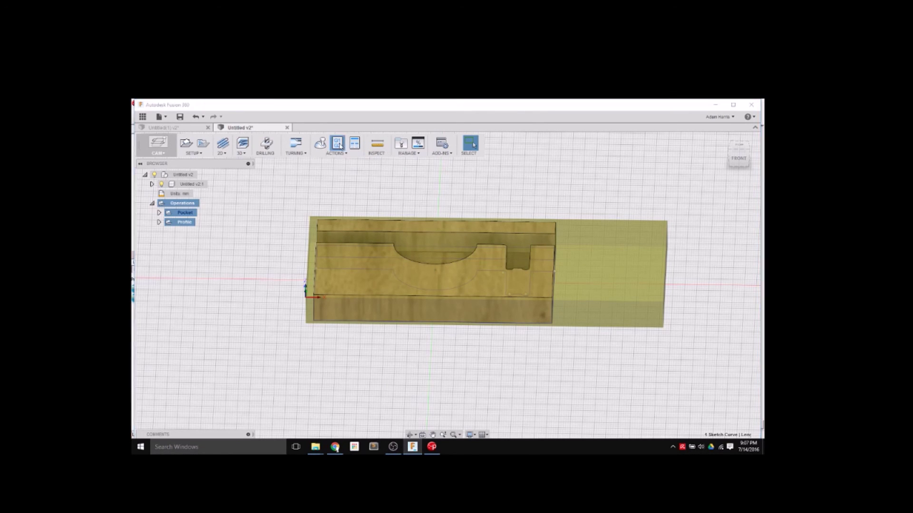
left_click(541, 325)
left_click(340, 231)
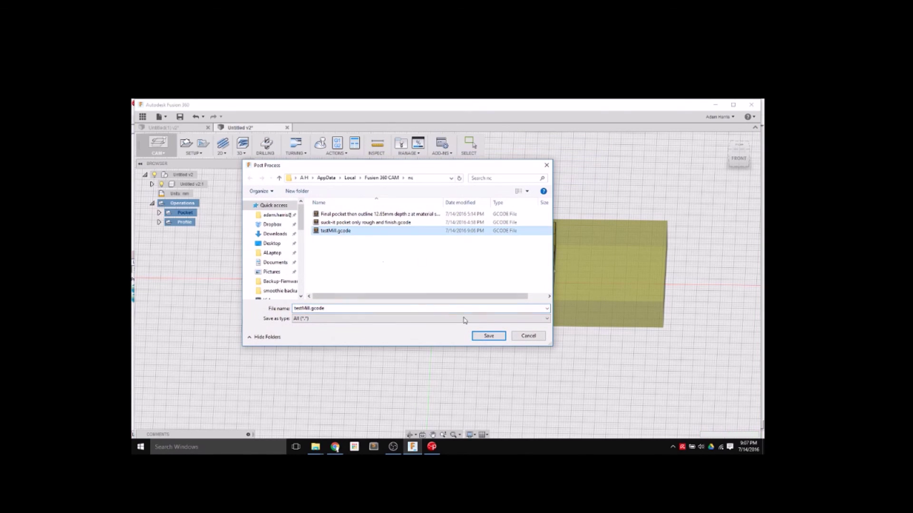
left_click(483, 337)
left_click(466, 272)
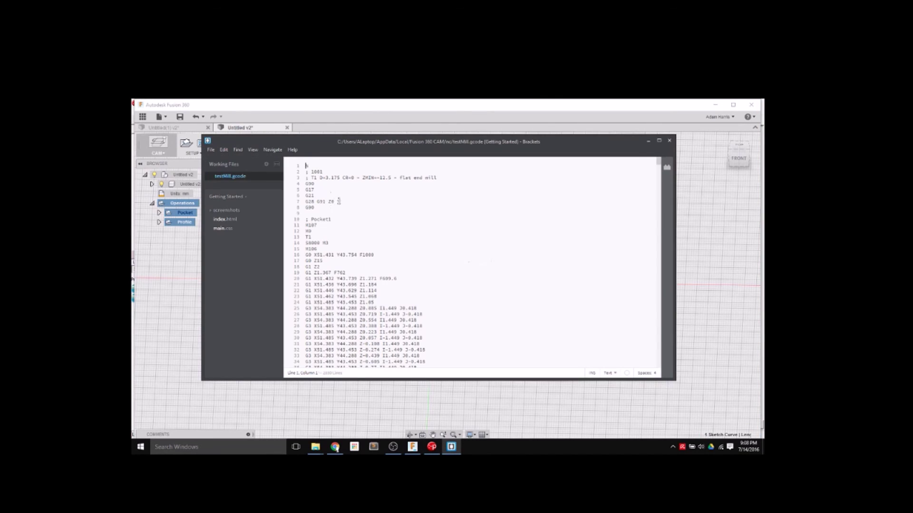
left_click_drag(339, 201, 308, 201)
Check the closing G28 lines 2847–2848 and line 7's G28 G91 Z0, then close Brackets.
left_click_drag(659, 164, 650, 368)
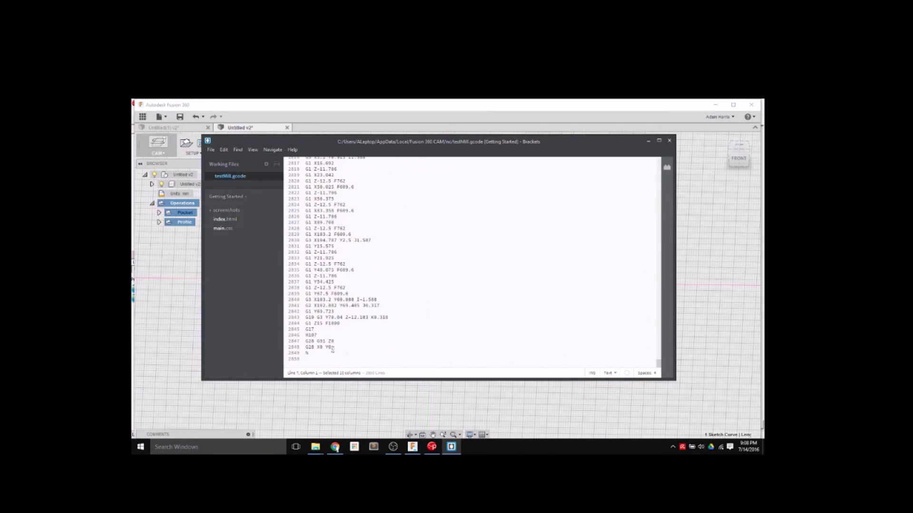
left_click_drag(332, 349, 304, 344)
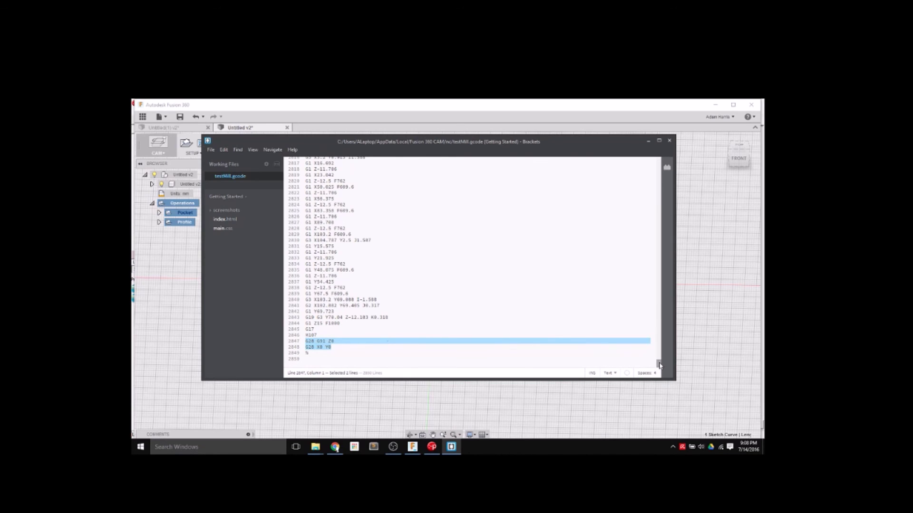
left_click_drag(659, 365, 659, 160)
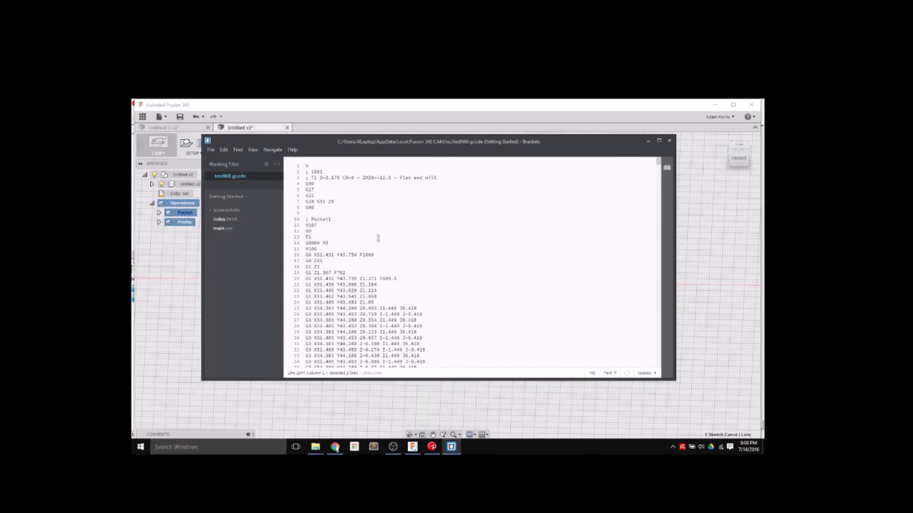
left_click(378, 238)
left_click_drag(334, 201, 304, 202)
left_click(669, 141)
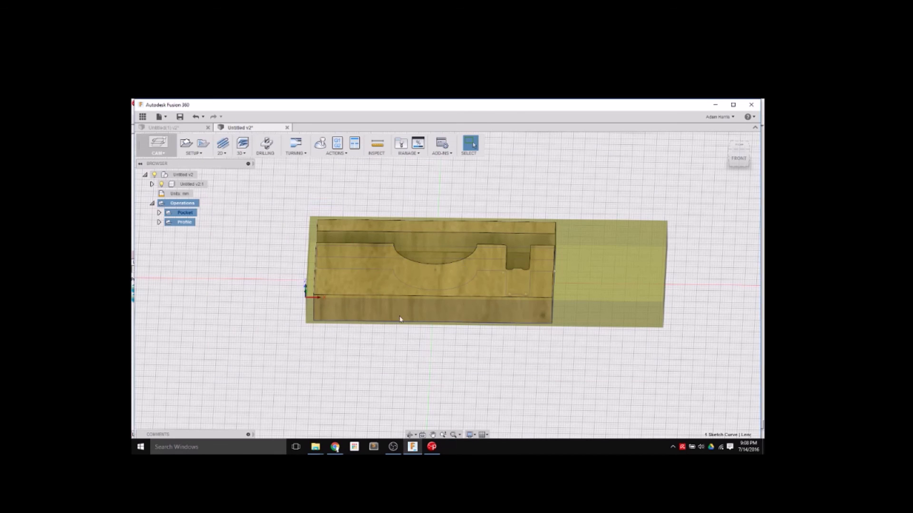
scroll(433, 265, "up", 1)
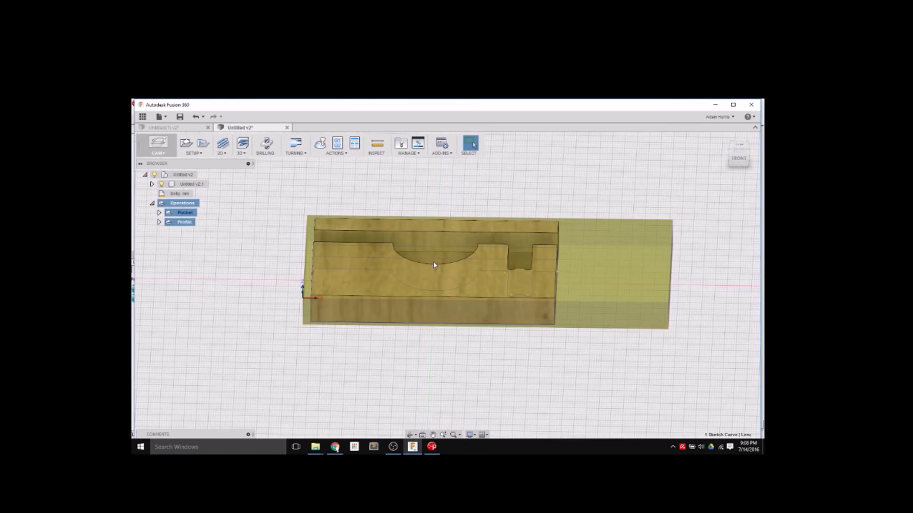